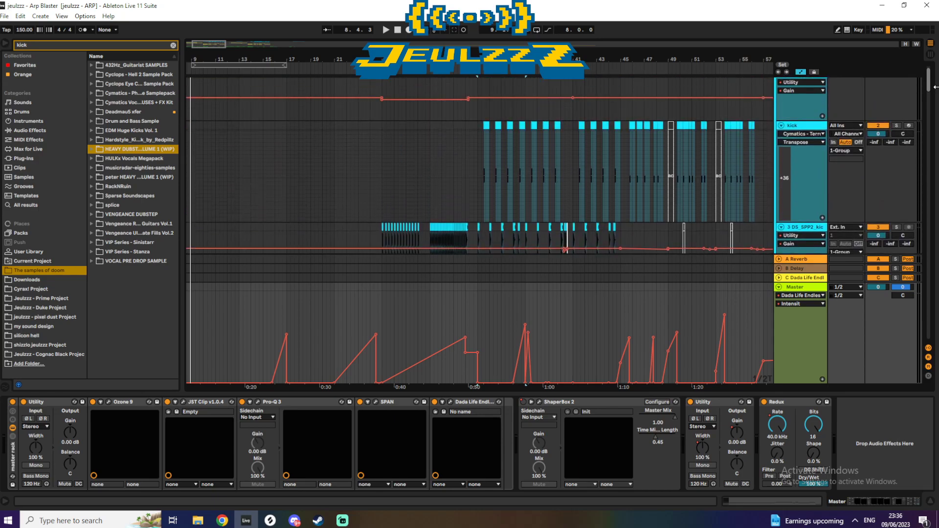
- Play the arrangement from the build-up before bar 33 and examine the clips and automation across all tracks
click(428, 71)
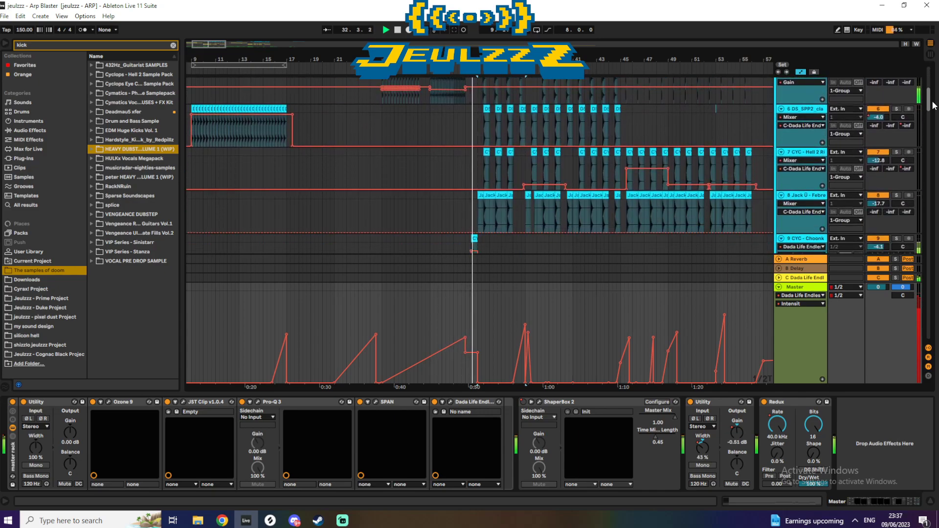
drag(933, 104, 933, 111)
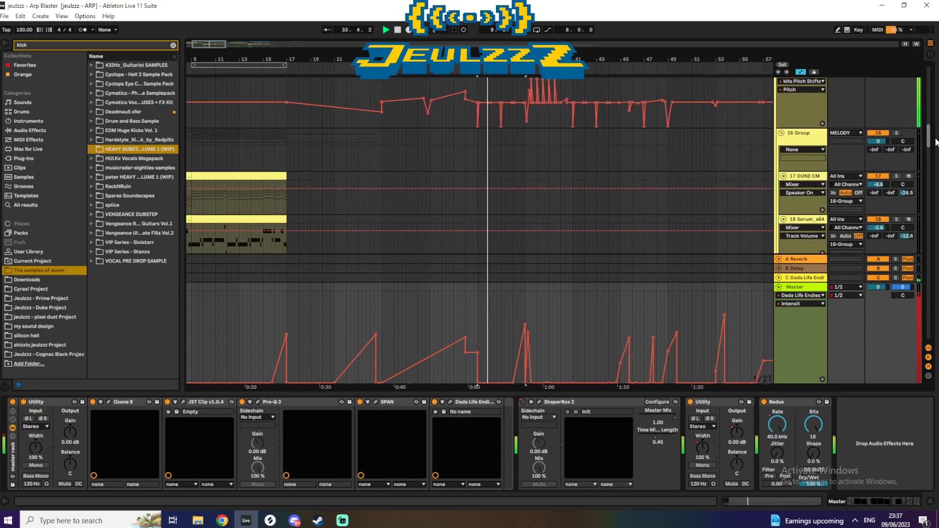
scroll(479, 230, down, 10)
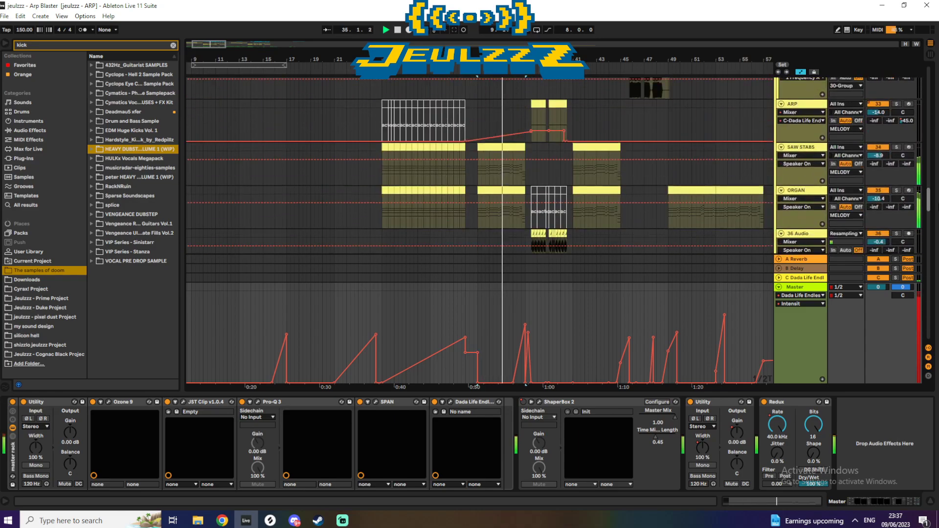
scroll(934, 257, down, 6)
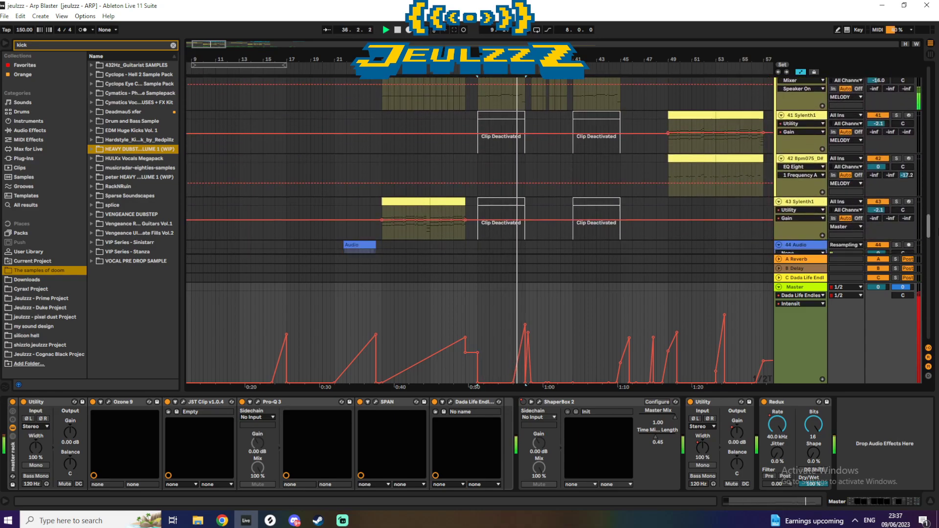
drag(935, 258, 932, 179)
drag(608, 57, 494, 70)
drag(929, 177, 935, 233)
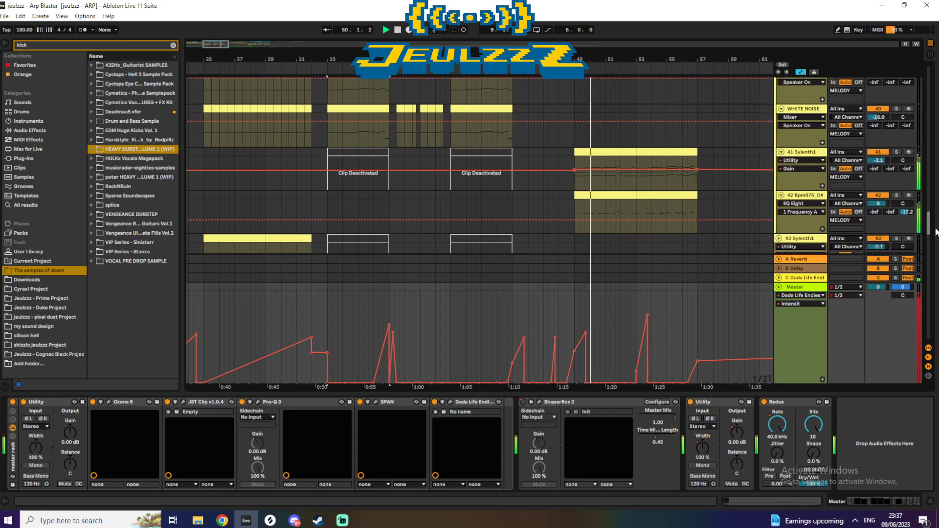
scroll(683, 199, up, 3)
click(683, 200)
click(343, 92)
scroll(343, 93, up, 3)
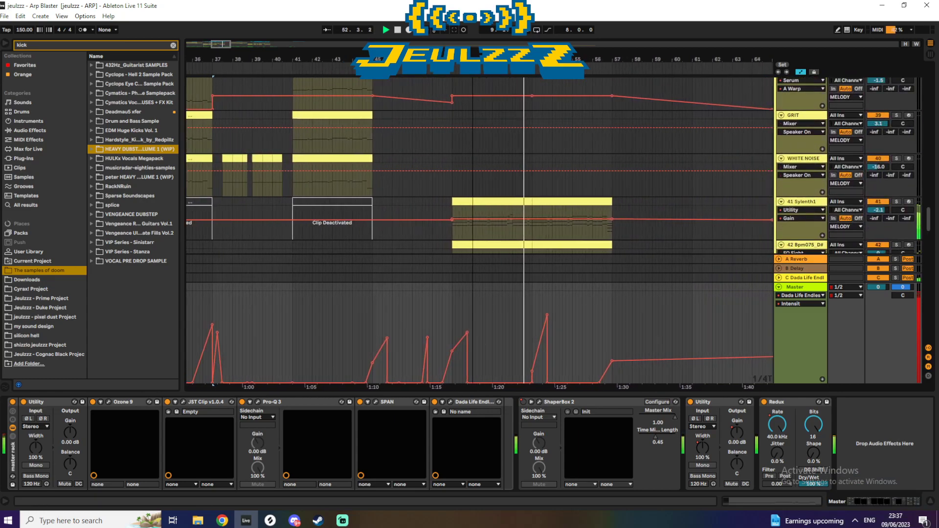
scroll(914, 142, up, 15)
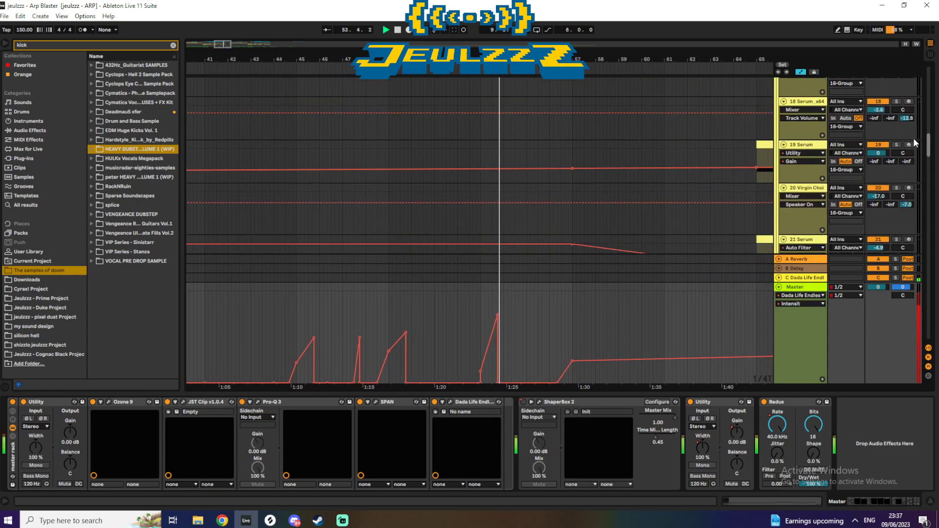
scroll(919, 110, up, 10)
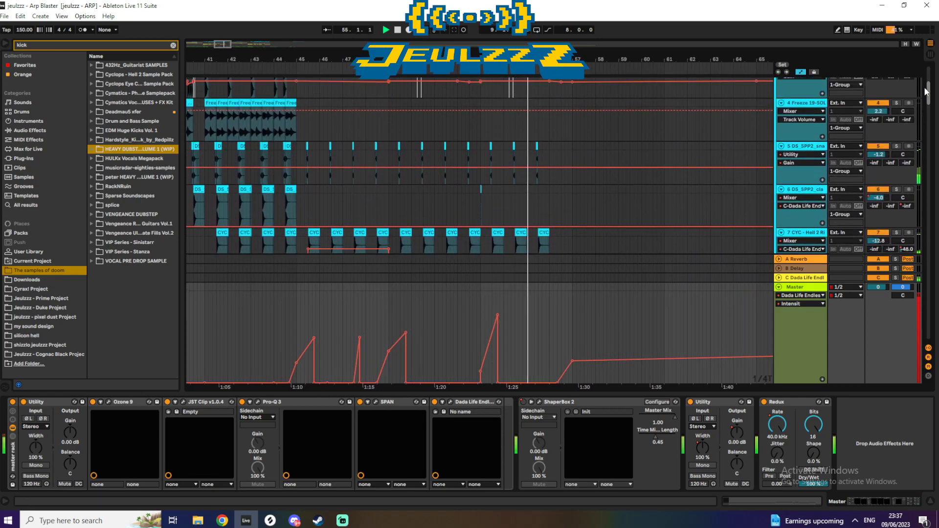
- Survey the whole arrangement from bar 1, from the drum group through the melody tracks to the sub tracks
mouse_move(223, 46)
mouse_down()
mouse_move(215, 33)
mouse_move(208, 45)
mouse_up()
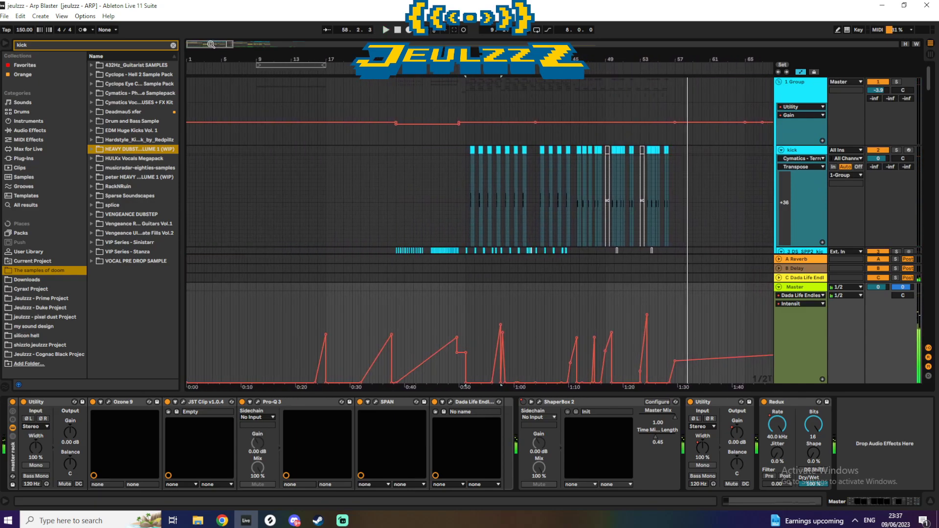
scroll(930, 100, down, 3)
drag(931, 100, 877, 195)
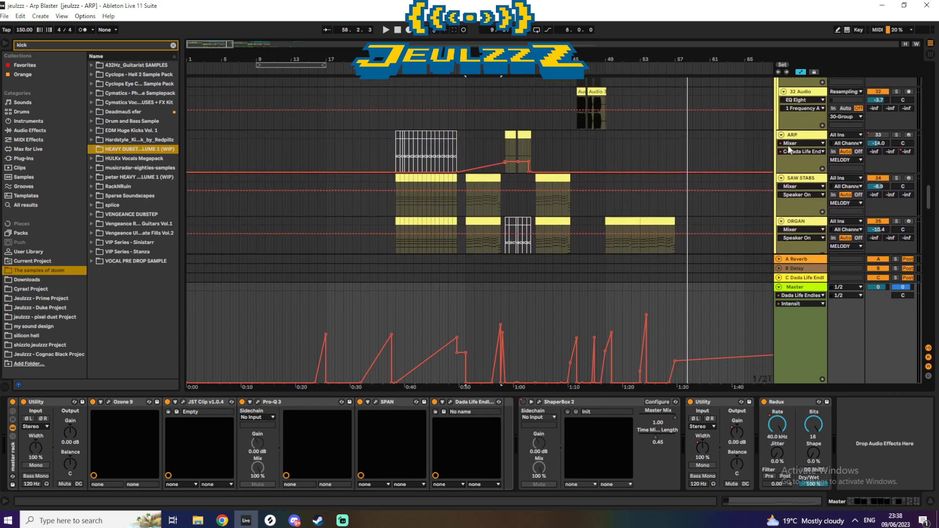
drag(933, 202, 931, 240)
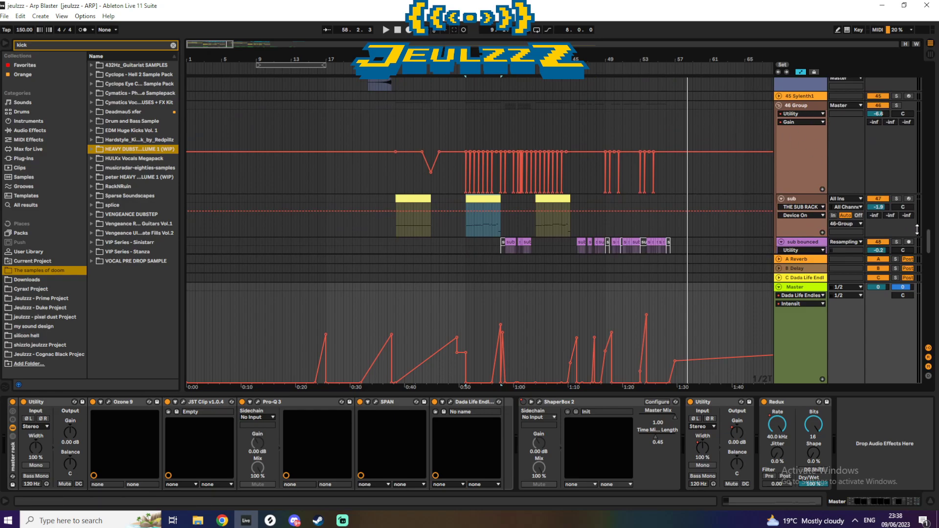
drag(928, 239, 929, 69)
- Solo the drum group and play it from bar 33
click(491, 101)
drag(270, 60, 347, 106)
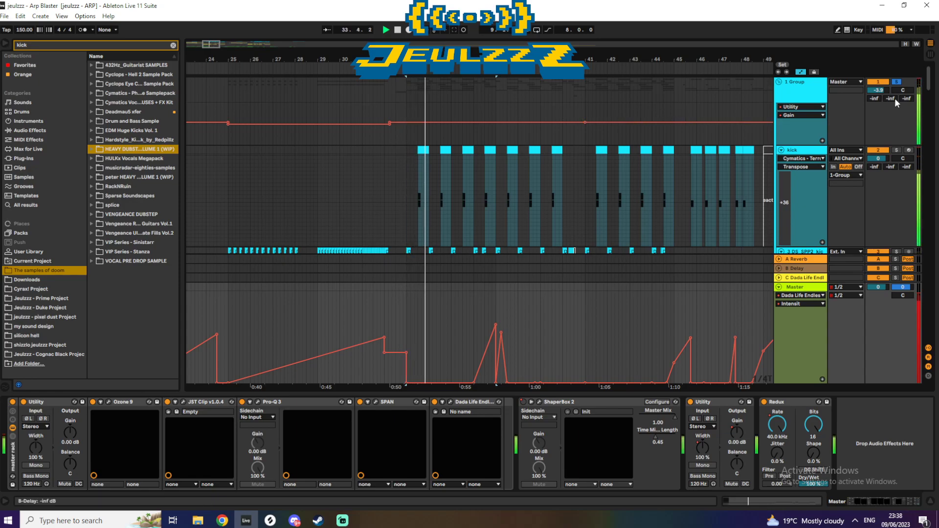
scroll(927, 82, down, 3)
key(space)
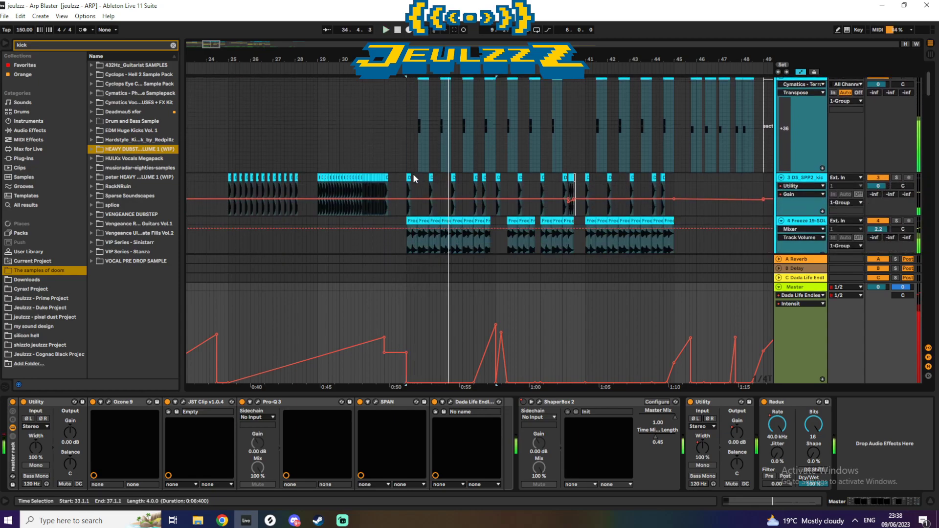
- Delete the Utility device between EQ Eight and Transpire on the DS_SPP2 kick track
click(603, 178)
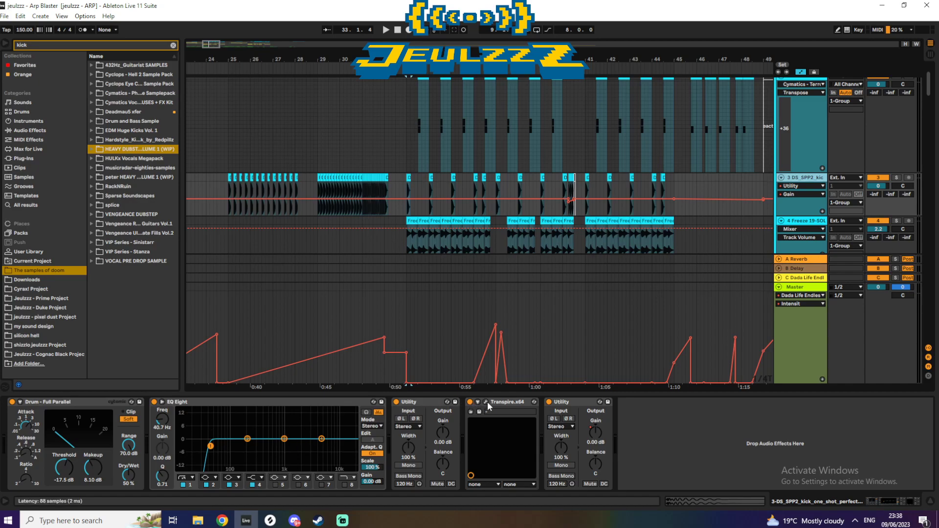
right_click(432, 404)
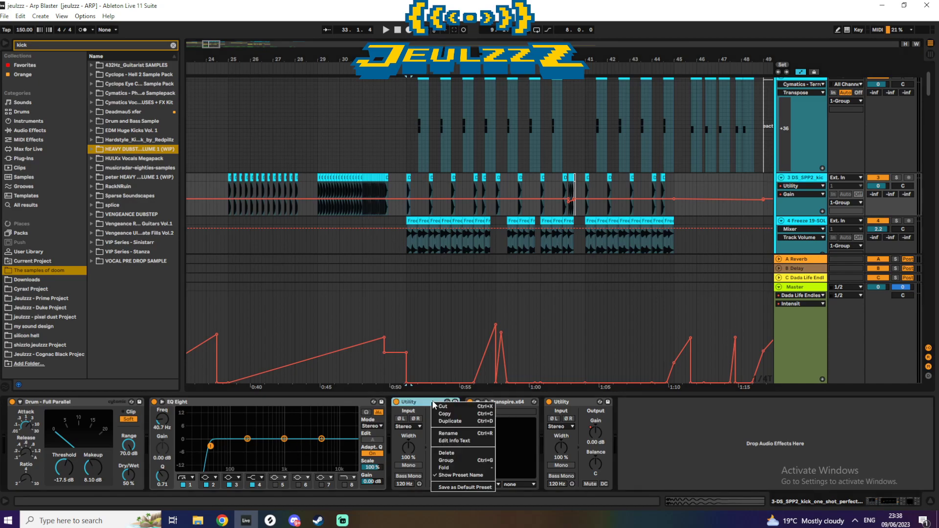
click(448, 391)
key(Delete)
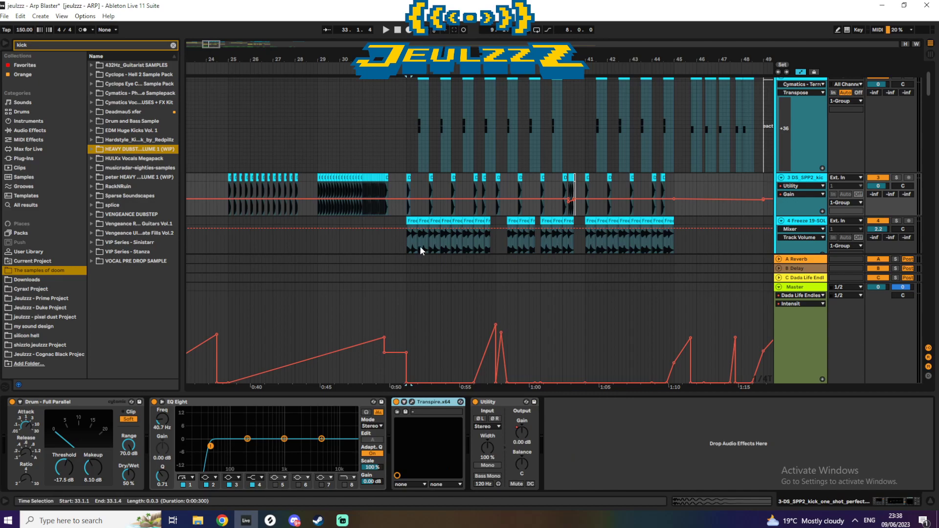
- Play the soloed drum group from bar 33 to check the kick
key(space)
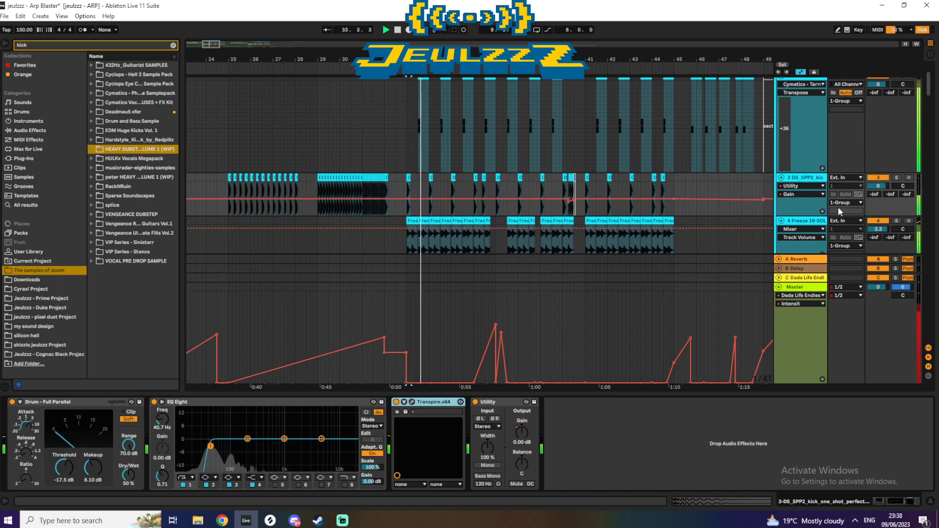
scroll(929, 94, up, 2)
key(space)
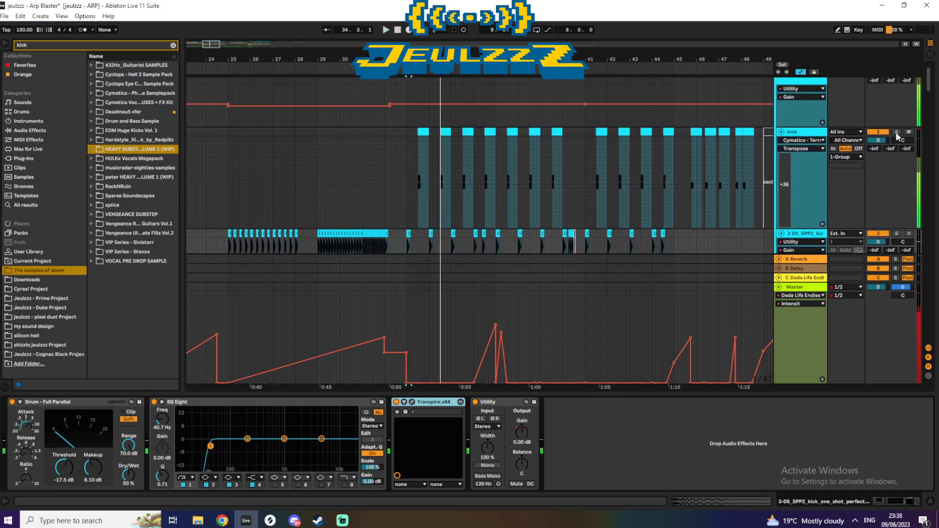
- Rename the kick track with the Drum Rack as snare
click(423, 132)
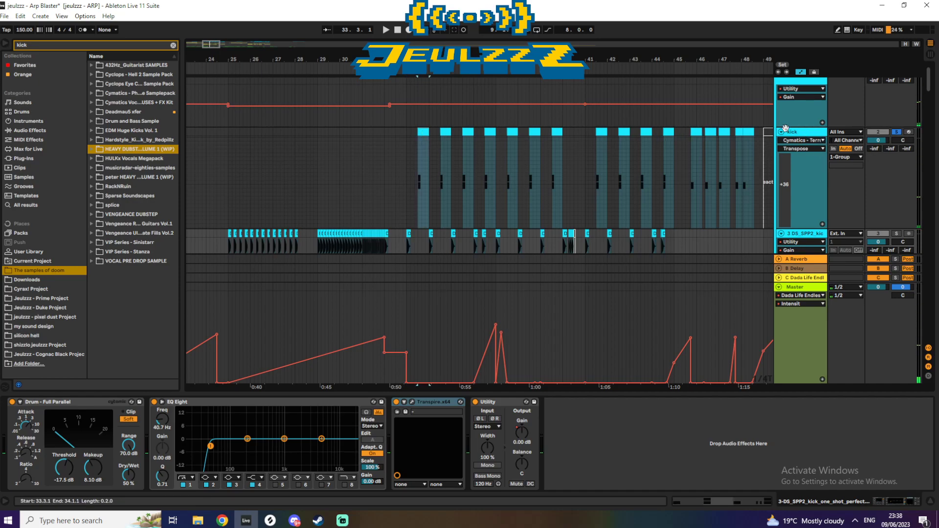
right_click(807, 136)
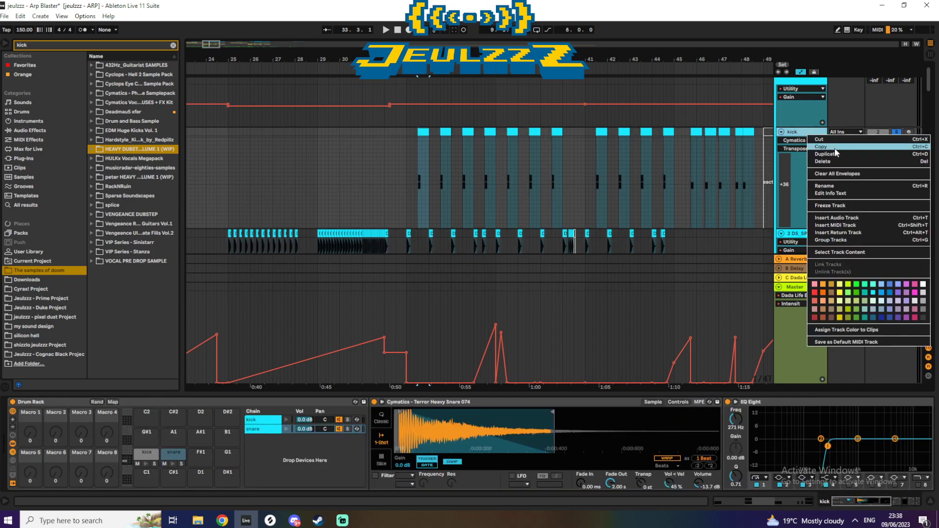
click(830, 187)
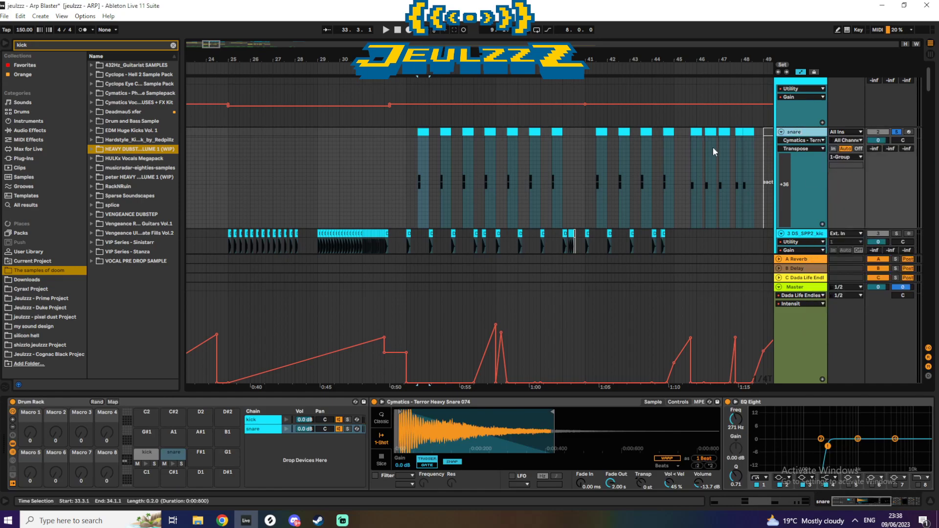
- Deactivate the kick note layered under the snare in the clip at 33.3.1 and audition the snare alone
click(735, 501)
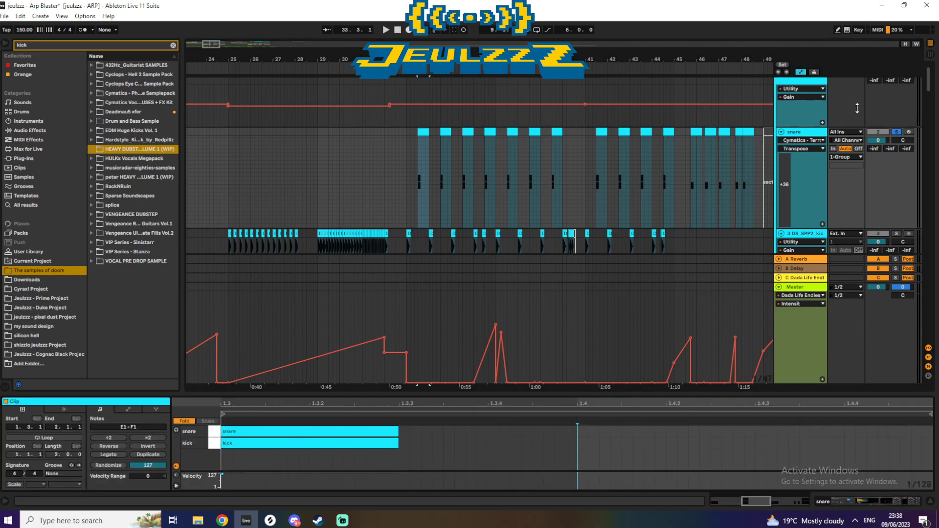
key(space)
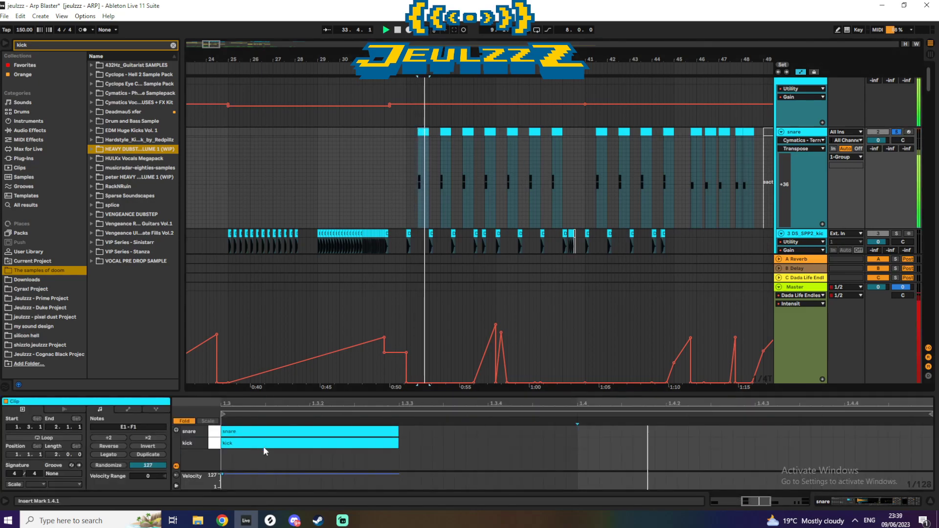
click(233, 444)
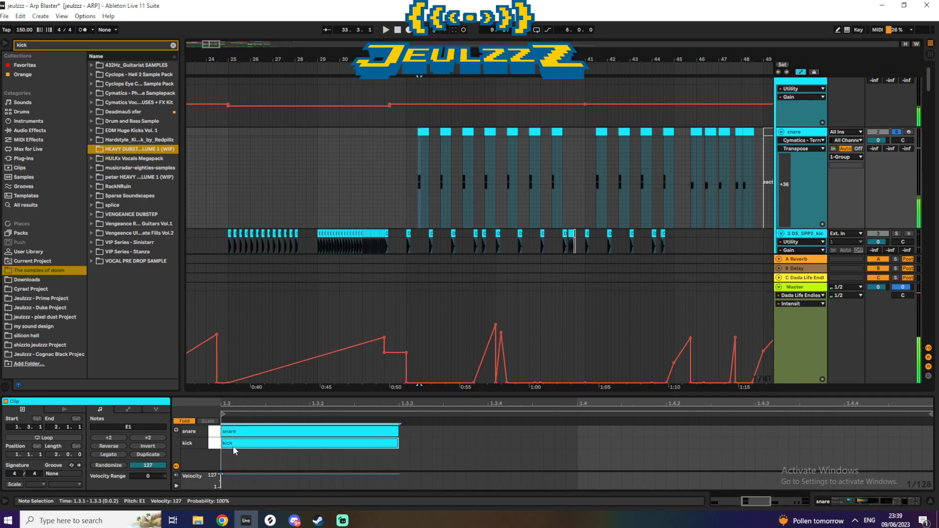
key(0)
key(space)
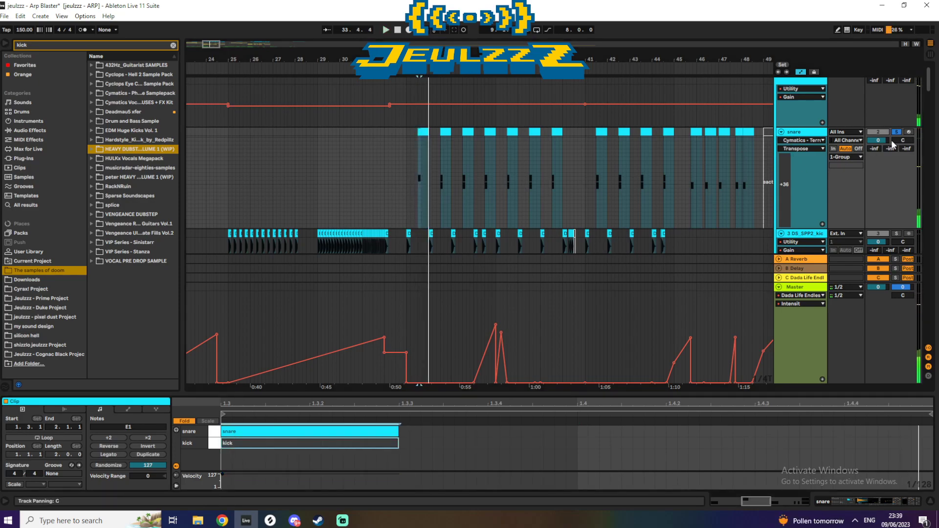
- Reactivate the kick note under the snare in the clip at 33.3.1
scroll(899, 74, up, 1)
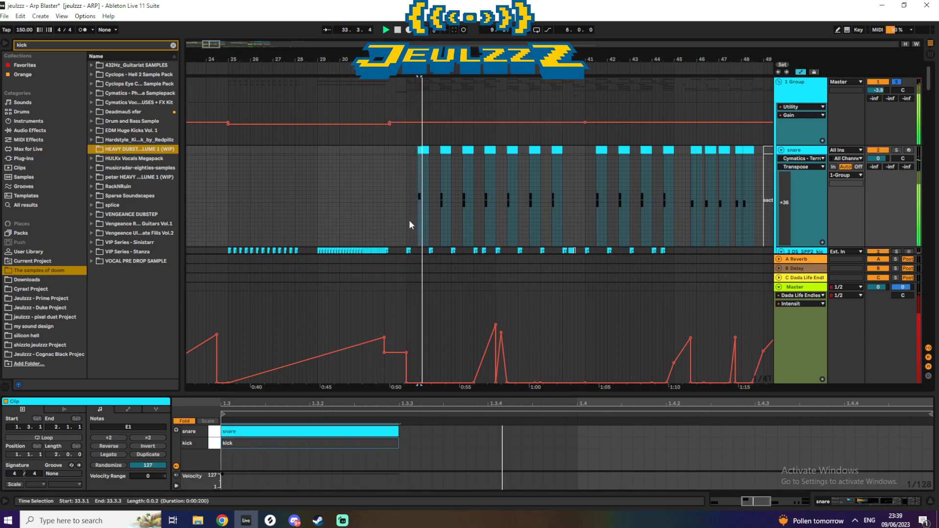
click(255, 443)
key(0)
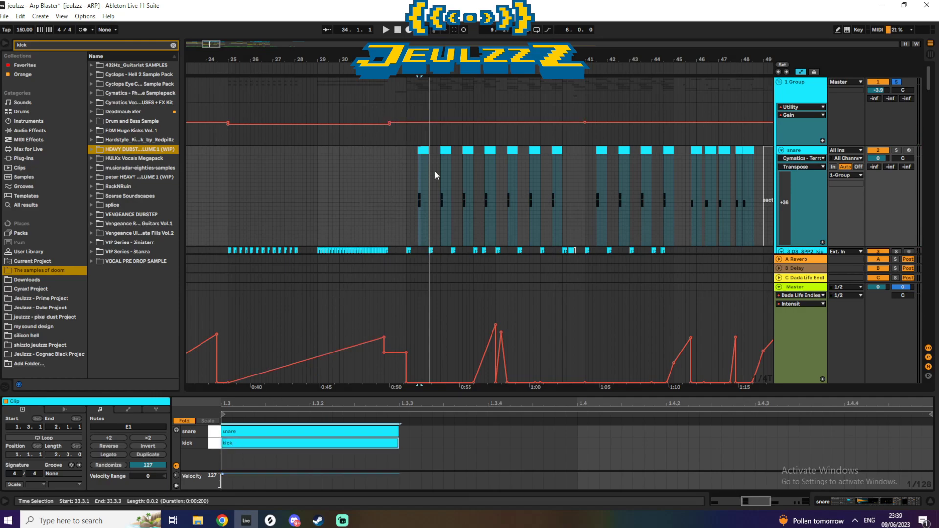
- Play the soloed drum group from bar 33.1.1 to hear the layered kick and snare
click(406, 150)
key(space)
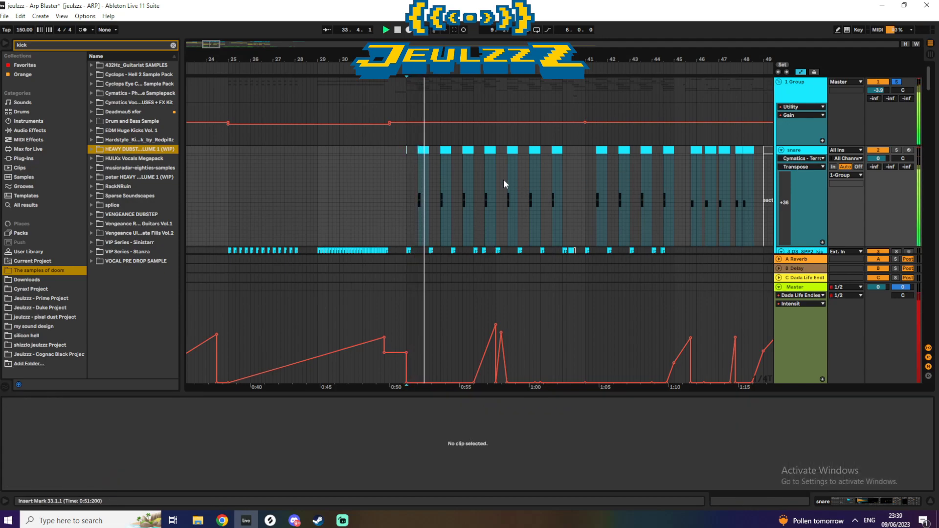
click(422, 150)
key(space)
- Examine the snare pad's device chain in the Drum Rack, from the Terror Heavy Snare 074 sample through the final Utility
click(871, 502)
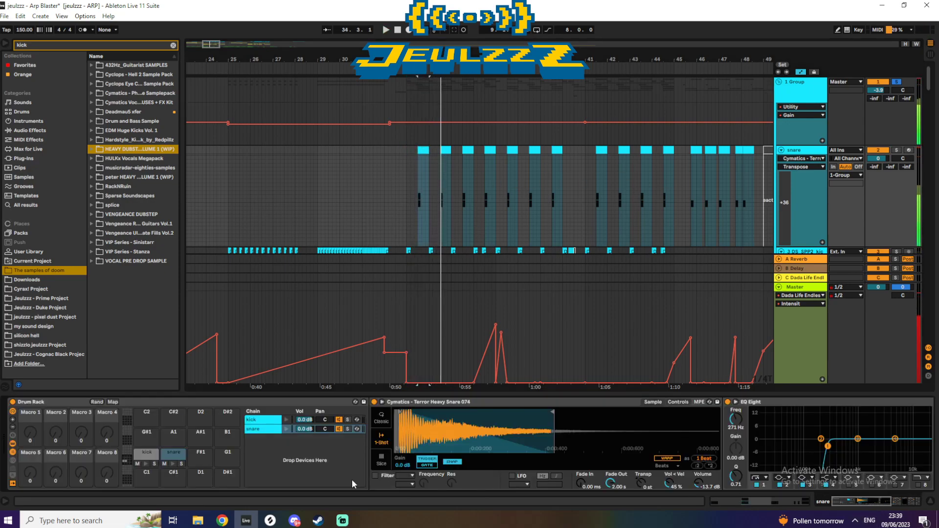
drag(841, 502, 874, 501)
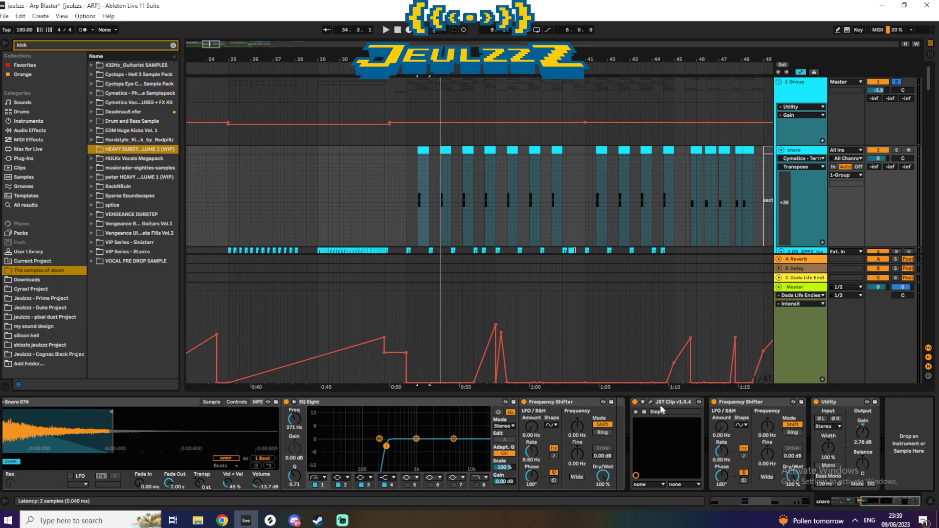
drag(871, 503, 876, 502)
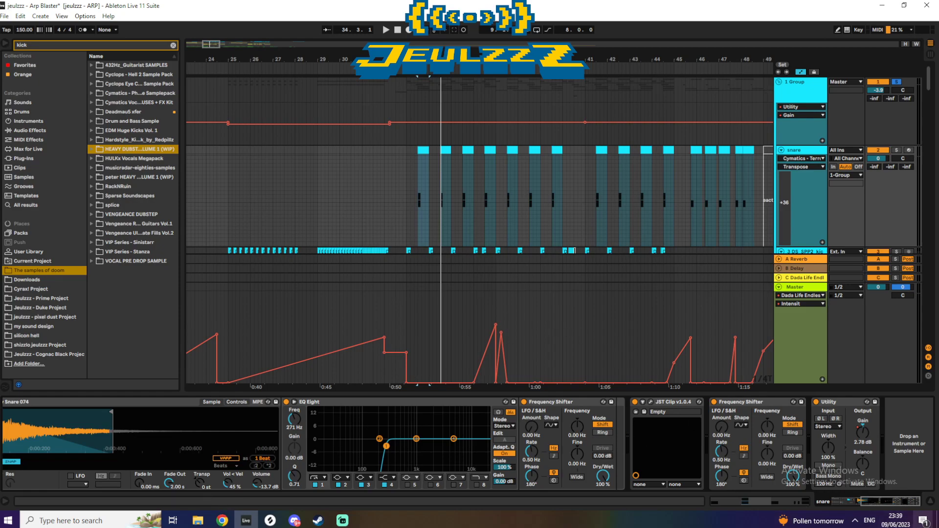
drag(891, 506, 861, 503)
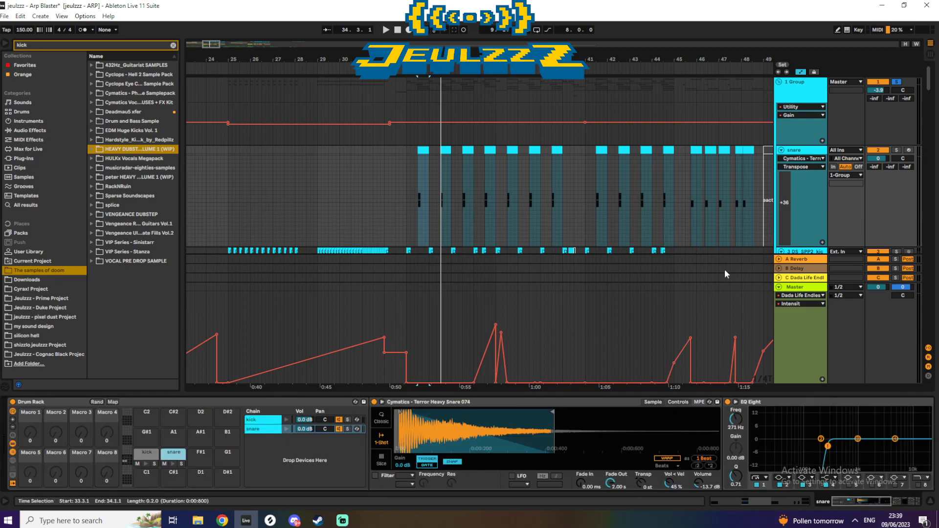
- Solo the Freeze 19-SOLTAN cymbal loop track and play it from bar 33
scroll(911, 101, down, 5)
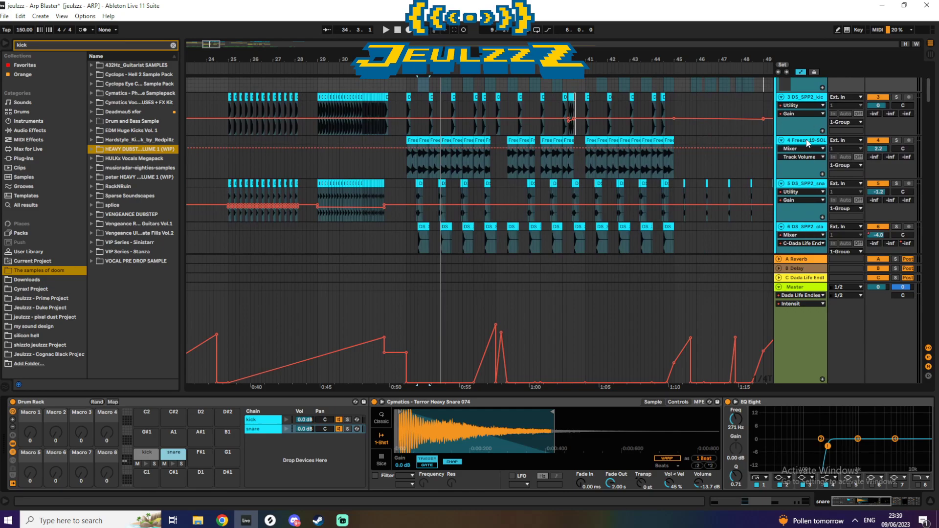
click(895, 138)
click(895, 140)
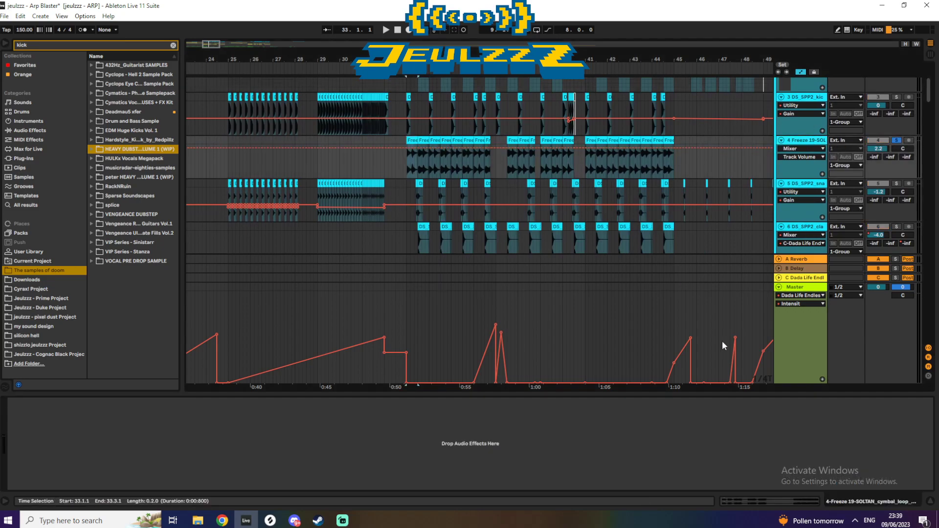
drag(208, 46, 383, 116)
key(space)
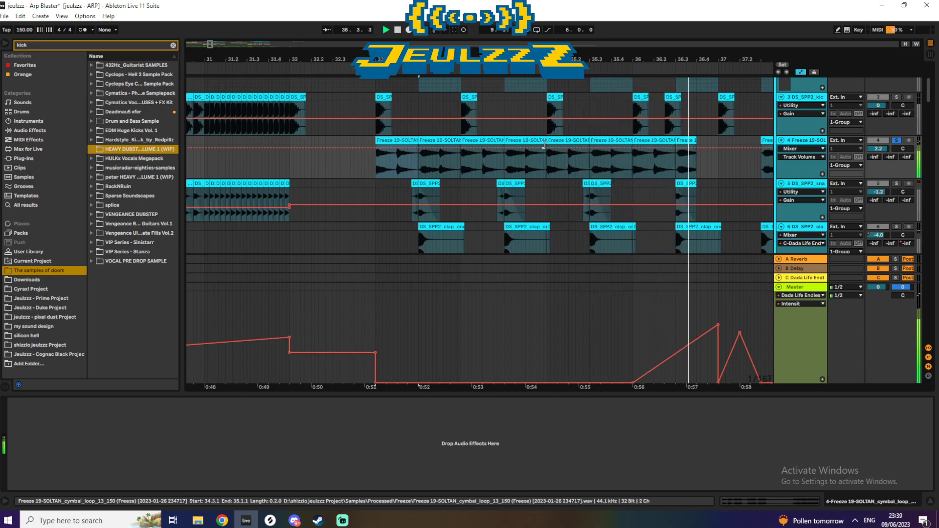
- Audition the DS_SPP2 snare, CYC - Hell 2 Rim and Jack Ü - Febreeze Snare tracks soloed one at a time, and clear the solo
click(897, 184)
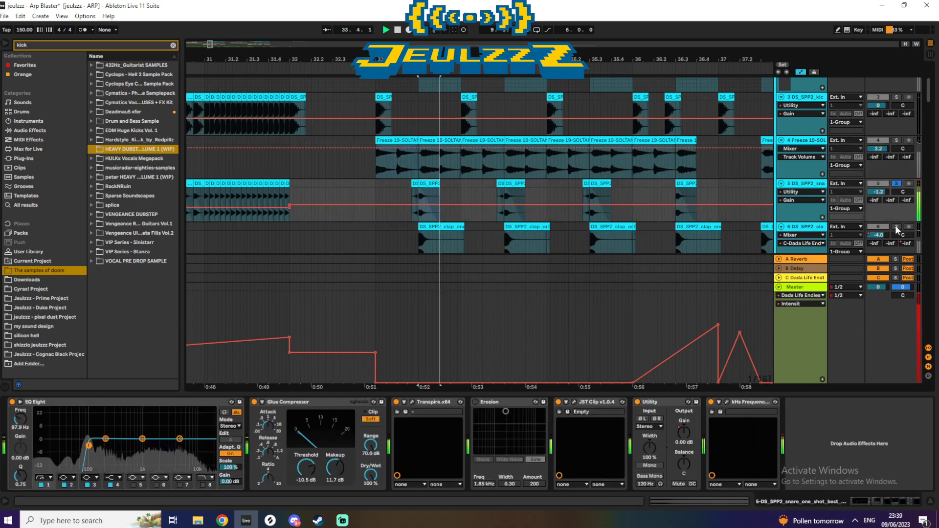
drag(929, 91, 930, 103)
click(898, 159)
click(896, 202)
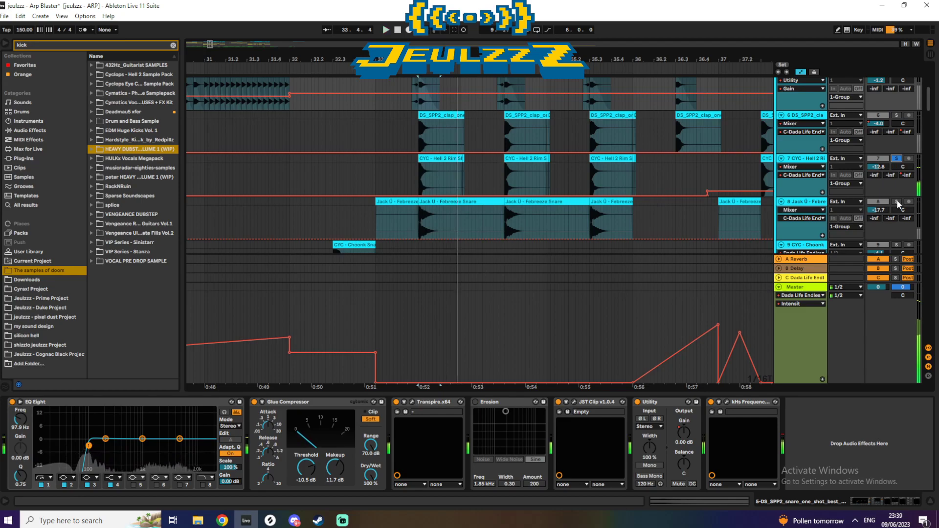
click(897, 202)
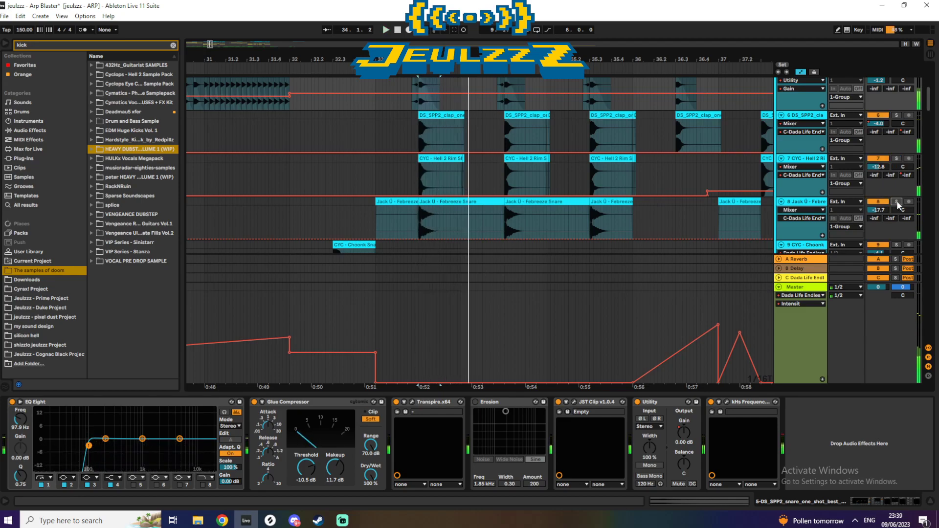
- Play the soloed 1 Group drum group from 33.3.1 to hear all the snare layers together
drag(927, 102, 916, 82)
click(429, 103)
key(space)
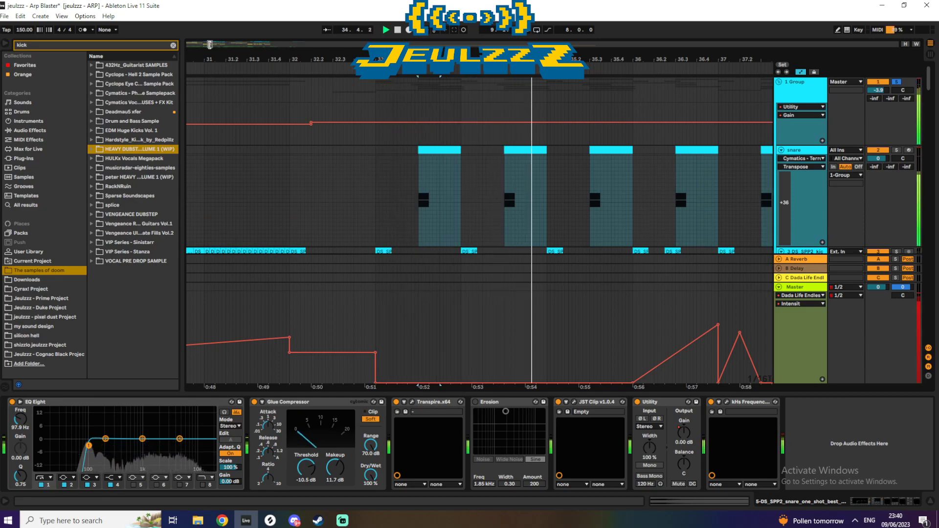
- Compare the device chains of the clap, rim, Febreeze Snare and DS_SPP2 snare tracks, ending on the DS_SPP2 snare's chain
drag(208, 44, 207, 44)
scroll(917, 84, down, 5)
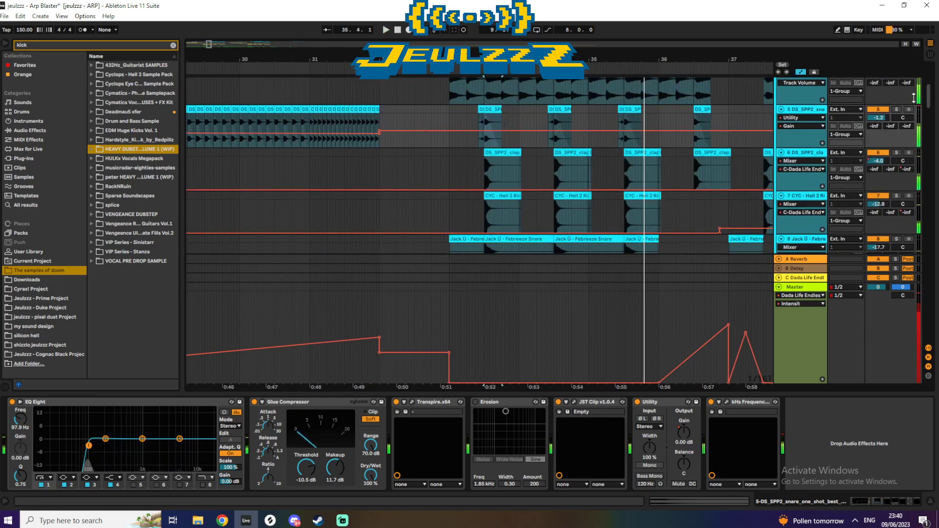
click(800, 155)
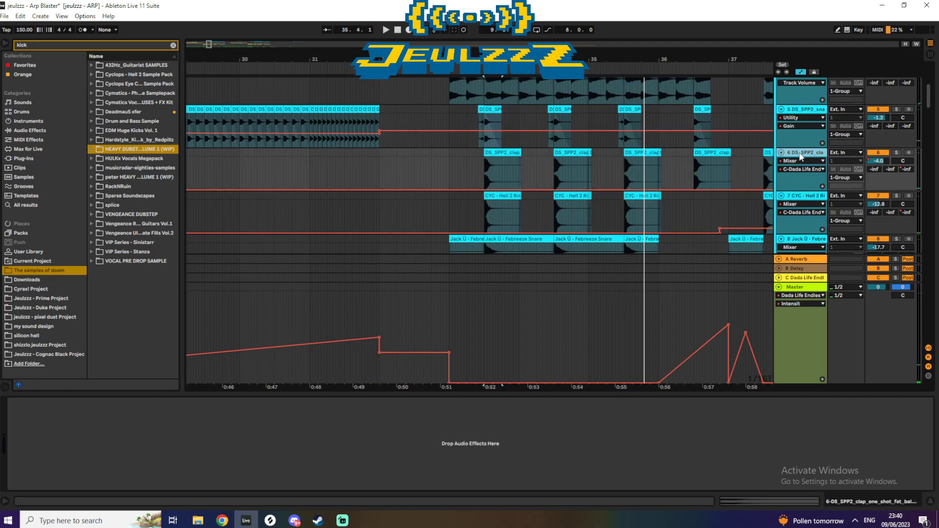
click(800, 115)
click(811, 228)
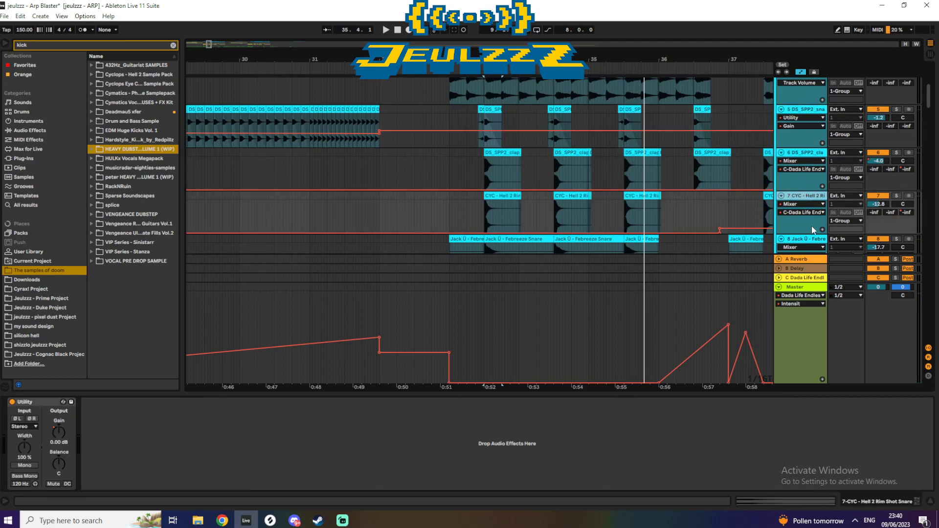
click(808, 247)
click(801, 165)
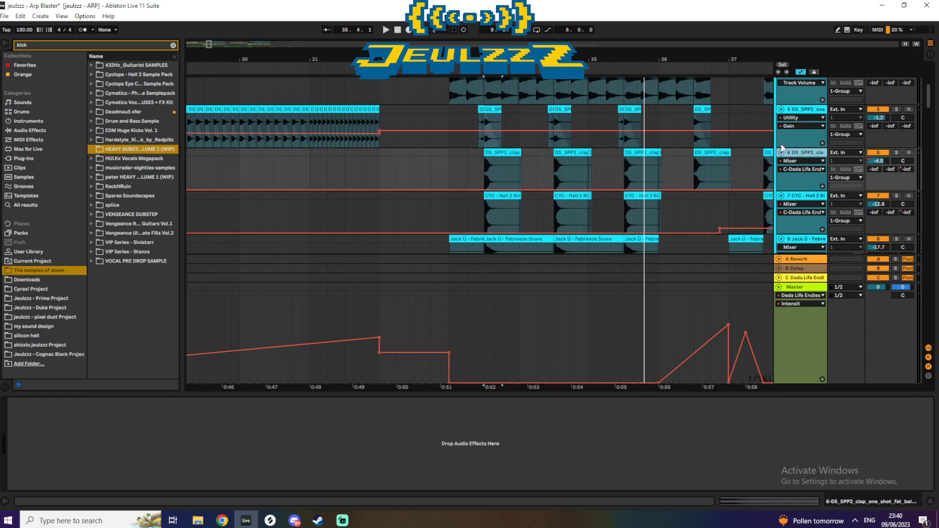
click(797, 111)
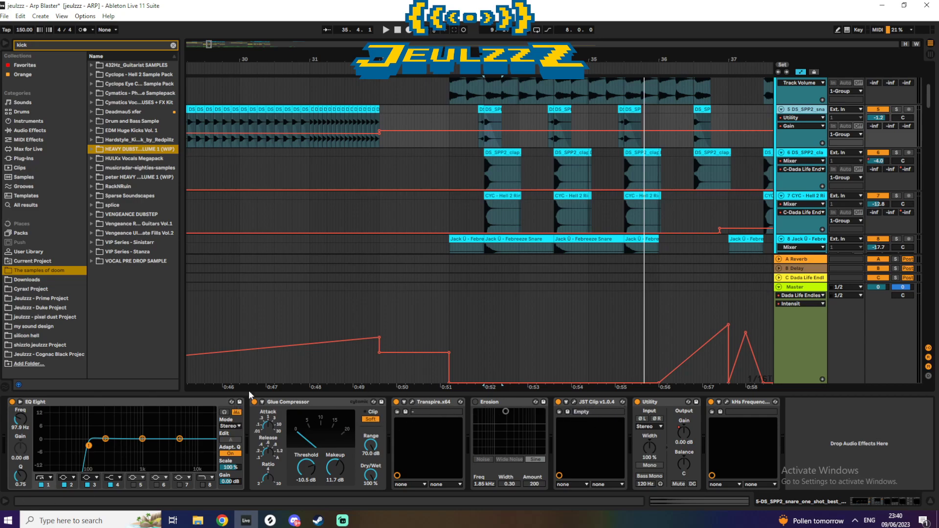
- Watch the DS_SPP2 snare's Frequency Shifter while playing the build-up from around bar 30, and close the plug-in window
click(727, 402)
click(274, 69)
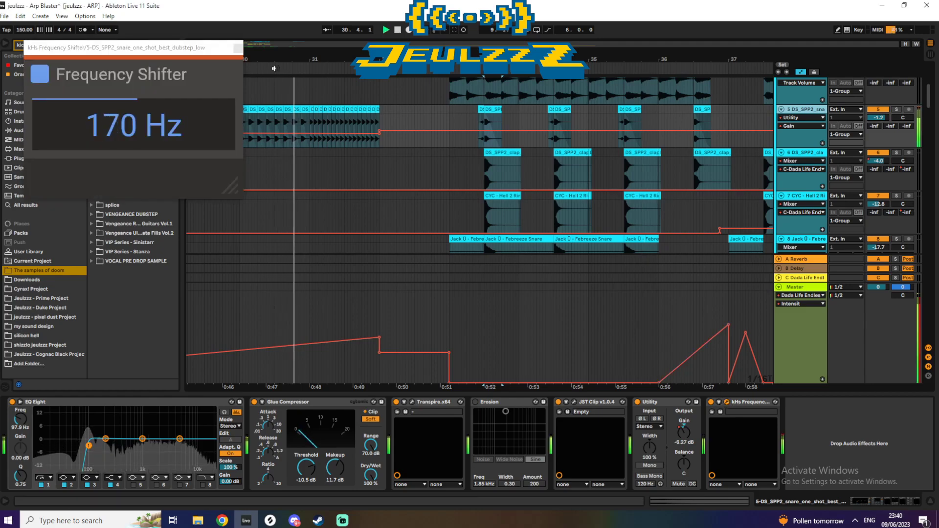
click(238, 48)
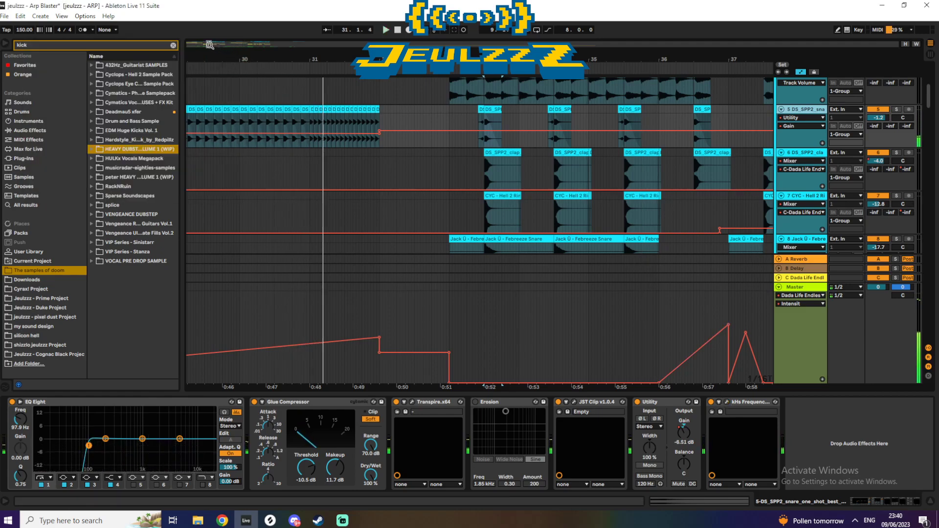
- Show the kHs Frequency Shifter's Shift automation on the DS_SPP2 snare track
drag(209, 45, 606, 52)
drag(206, 42, 212, 42)
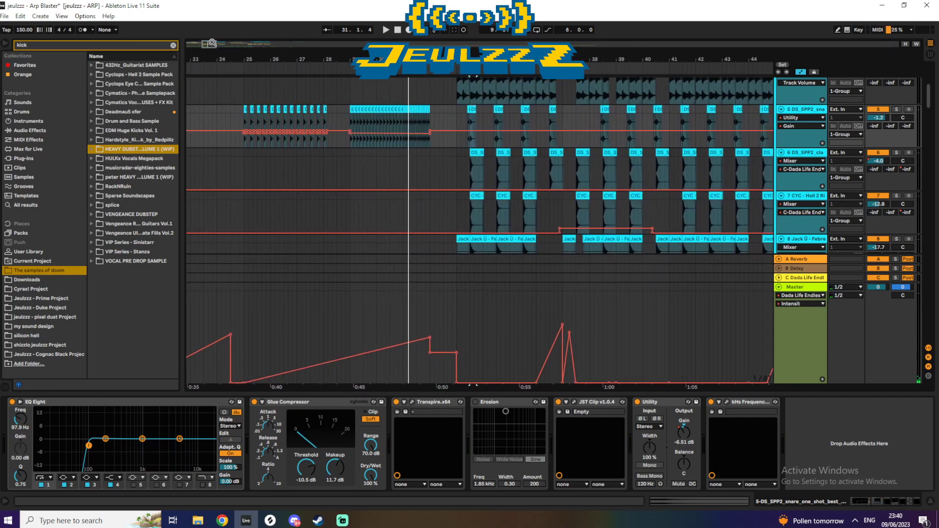
click(802, 117)
click(801, 182)
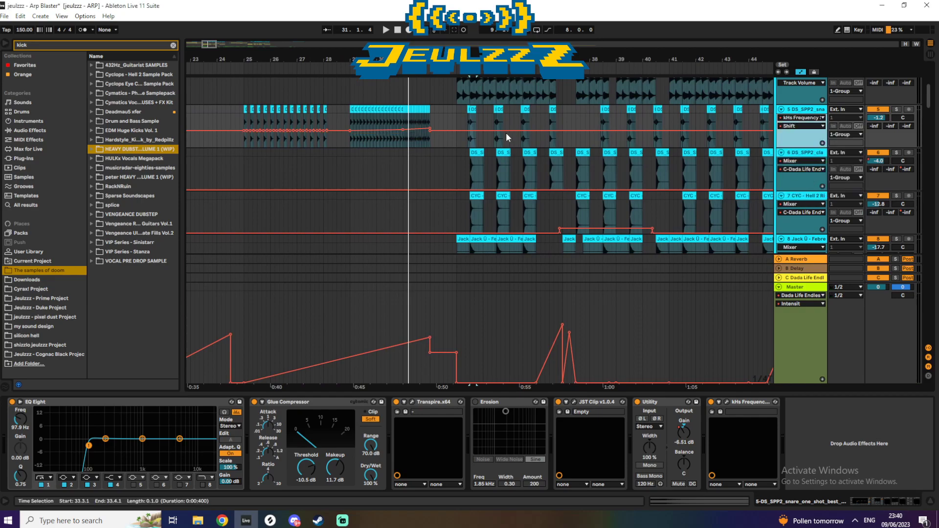
- Play the snare build-up from 29.1.1 with the DS_SPP2 snare track soloed, and unsolo it
click(351, 119)
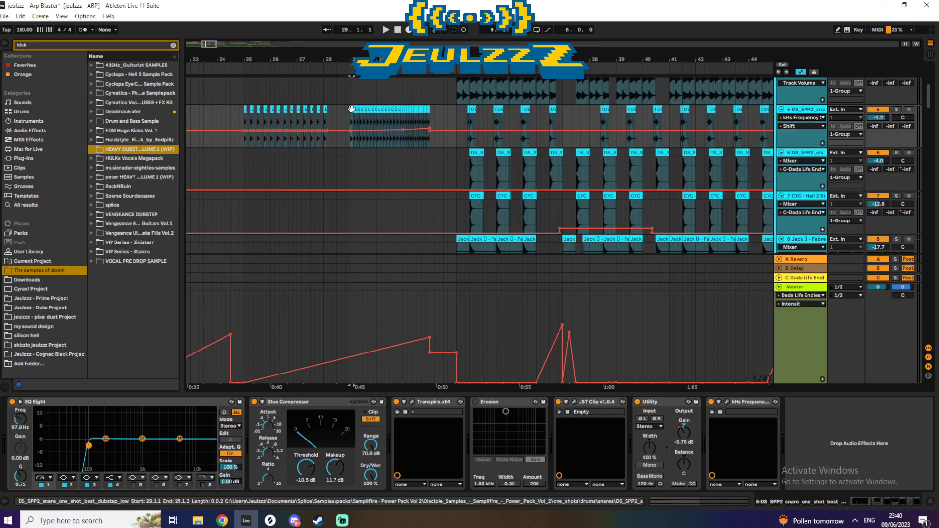
key(space)
click(896, 109)
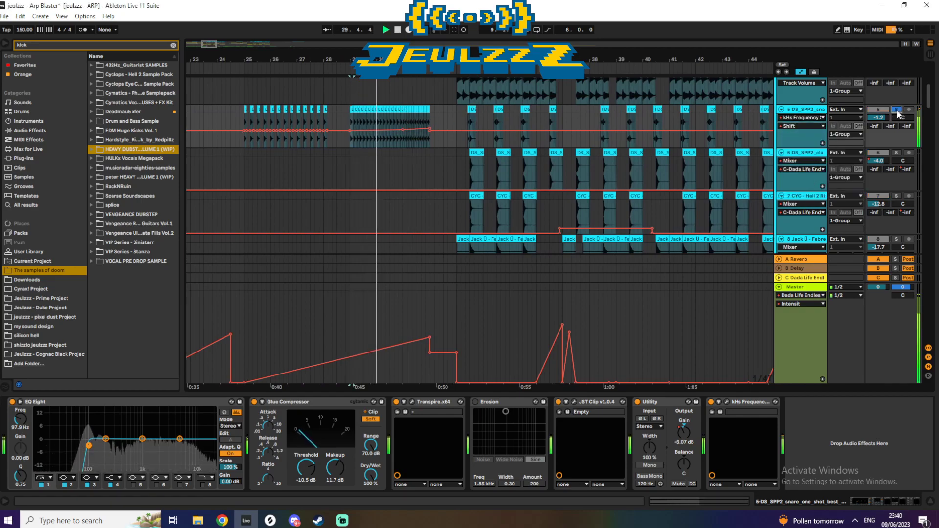
click(896, 109)
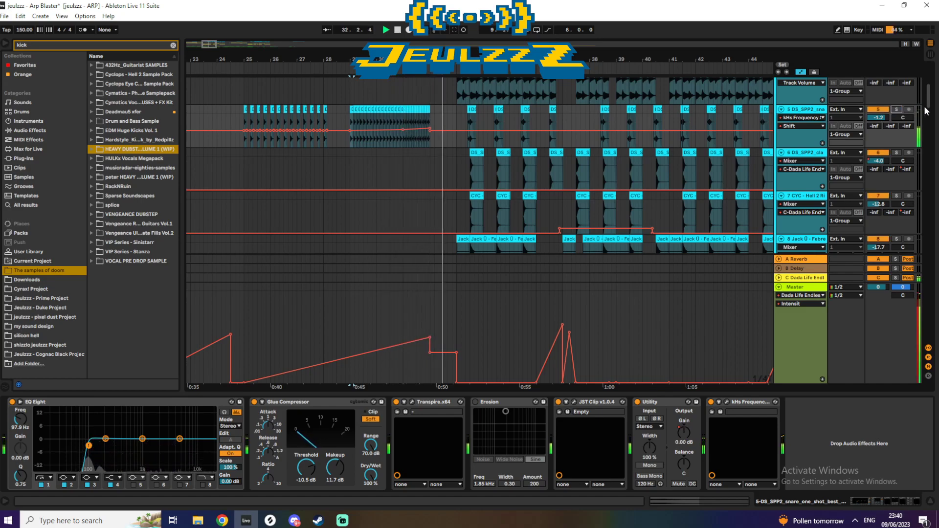
- Examine the MELODY group's device chain, from Utility through EQ Three
scroll(930, 101, down, 6)
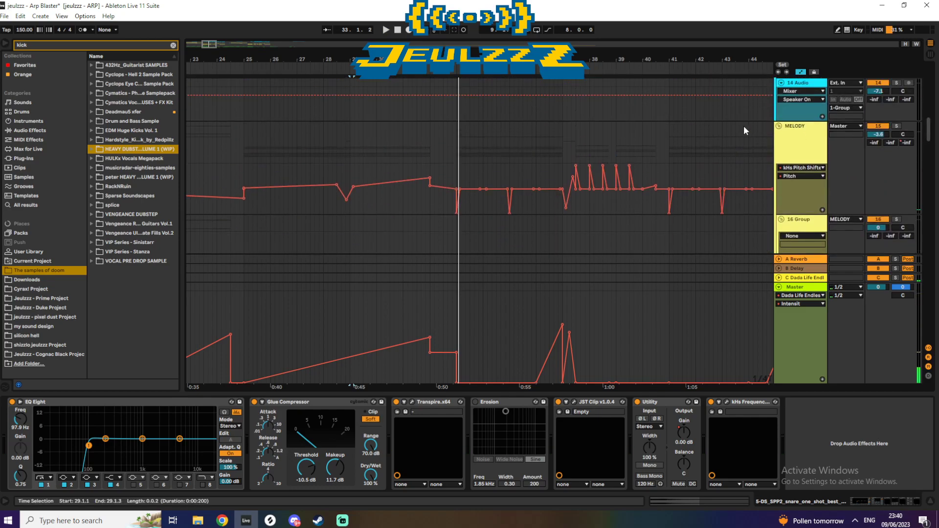
click(786, 134)
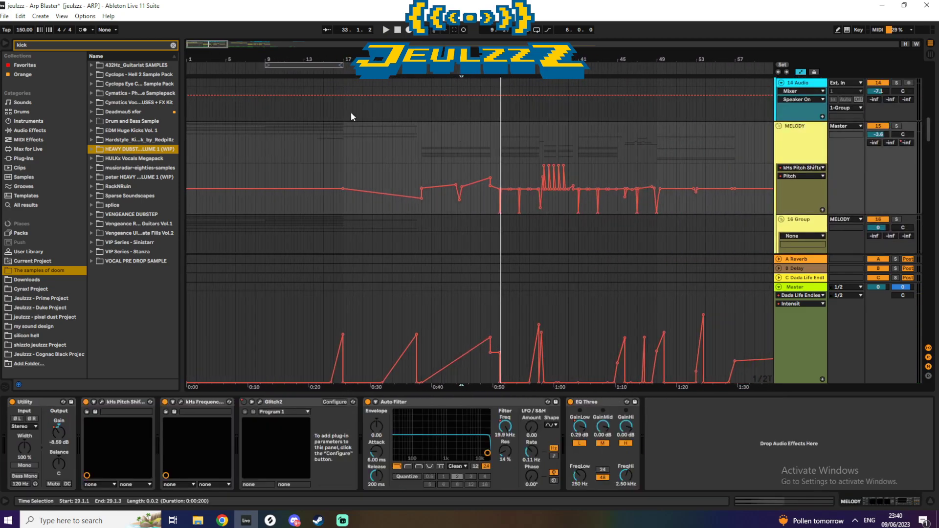
- Solo the 17 DUNE CM track, select its clip from bar 1 to bar 9 and play it
scroll(932, 145, down, 5)
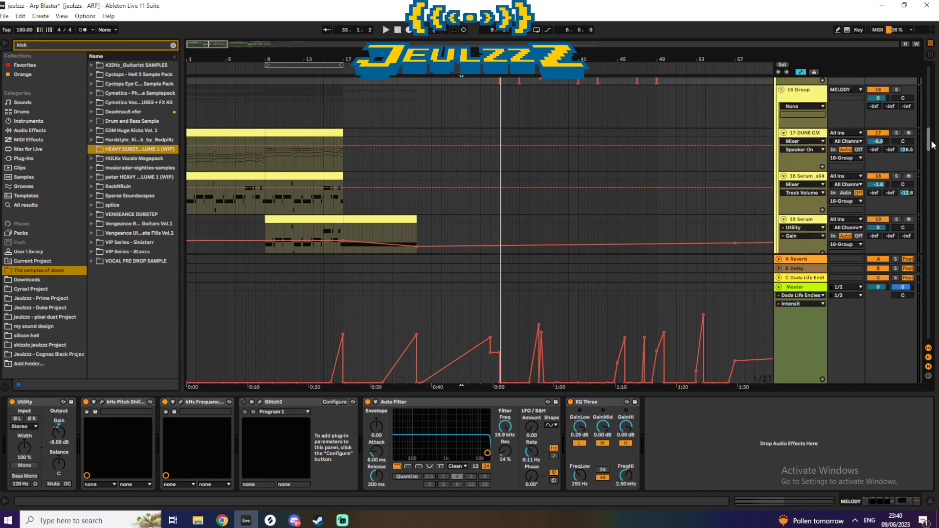
click(804, 137)
click(895, 132)
drag(265, 136, 186, 140)
key(space)
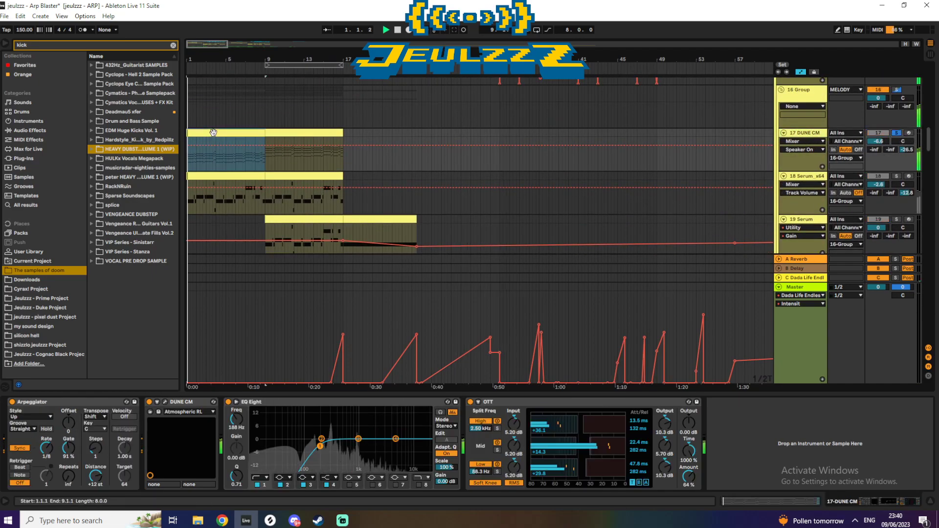
- Inspect the Atmospheric RL patch in the DUNE CM synth, close its window and replay the part from bar 1
click(165, 401)
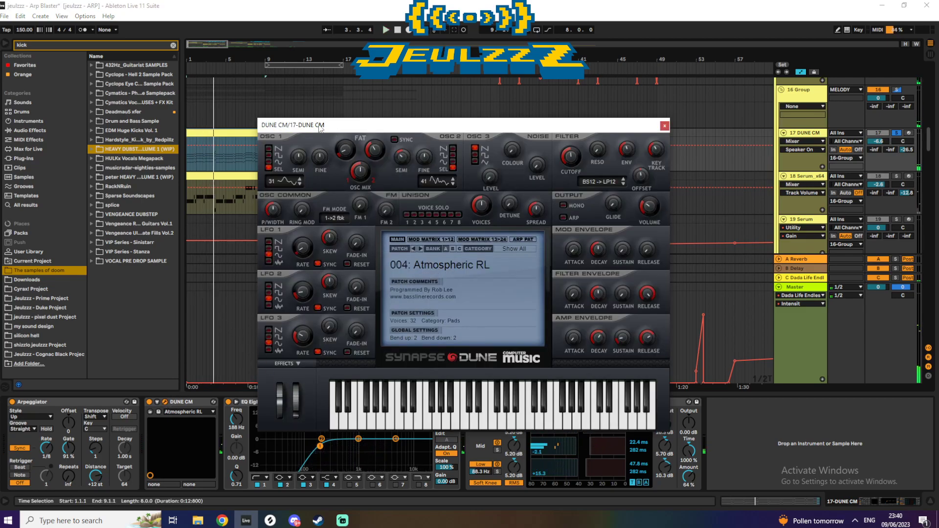
drag(321, 125, 414, 116)
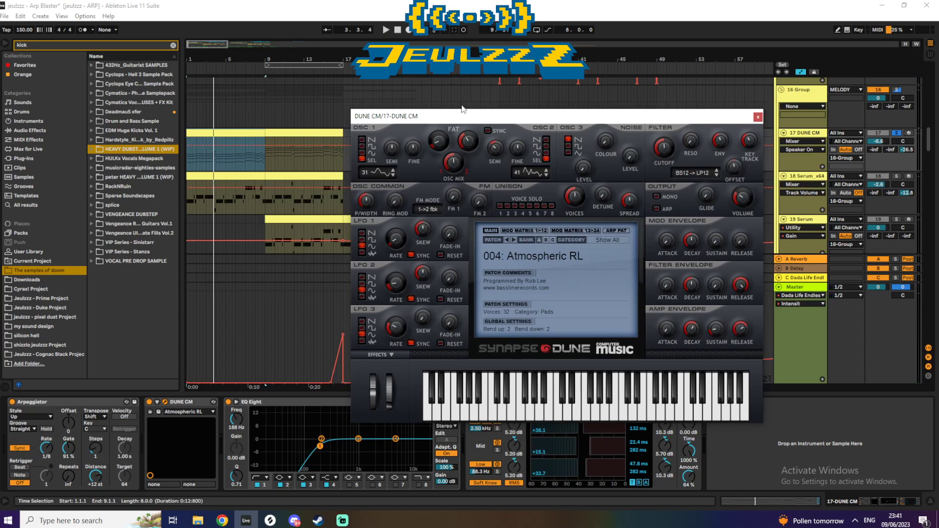
drag(534, 118, 481, 89)
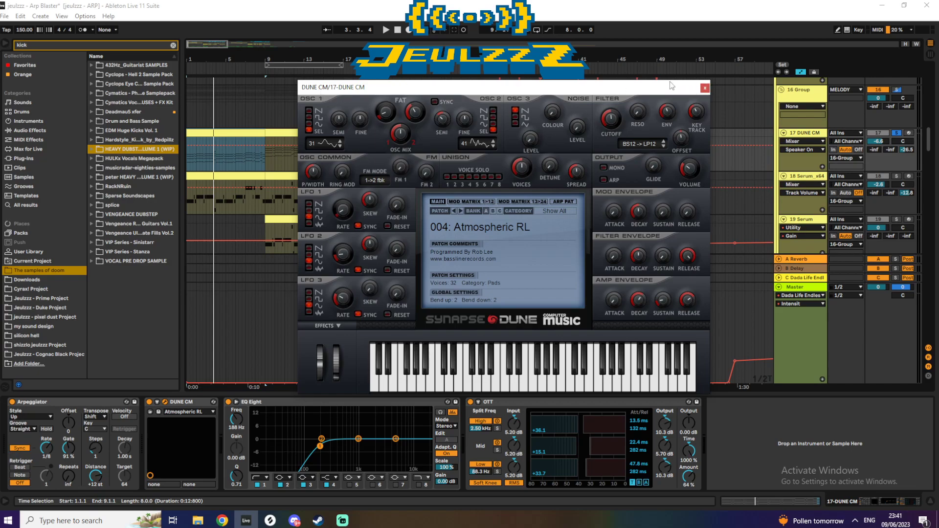
drag(665, 90, 668, 125)
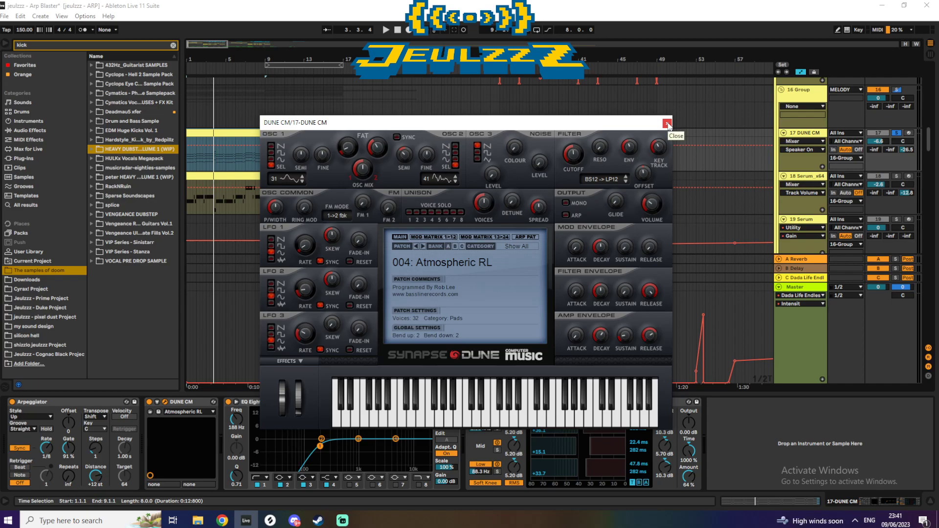
click(667, 123)
key(space)
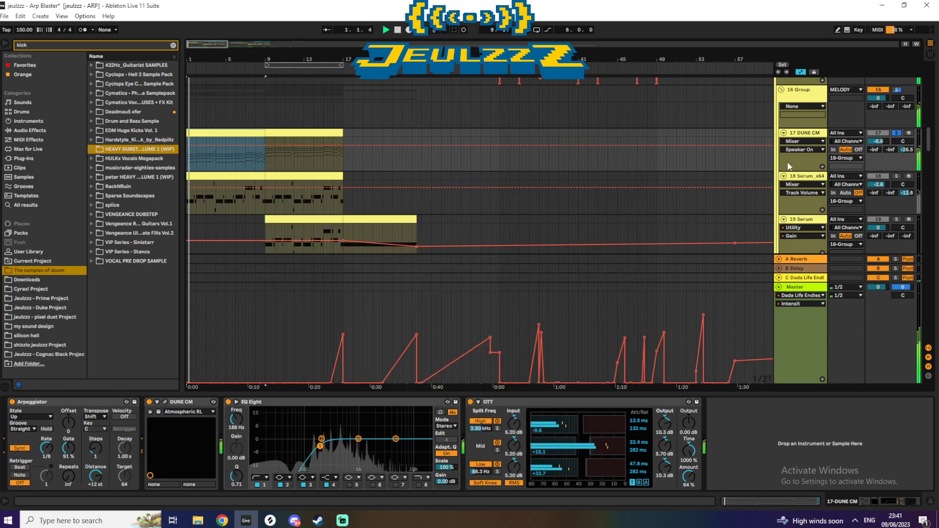
- Solo the 18 Serum_x64 track, play its part from bar 1 and inspect its oscillator settings in the Serum window
click(895, 176)
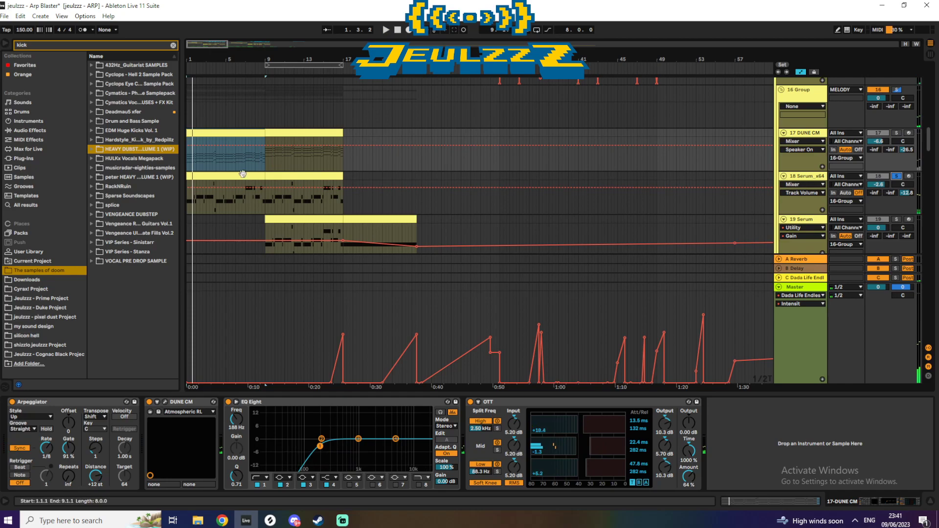
click(232, 176)
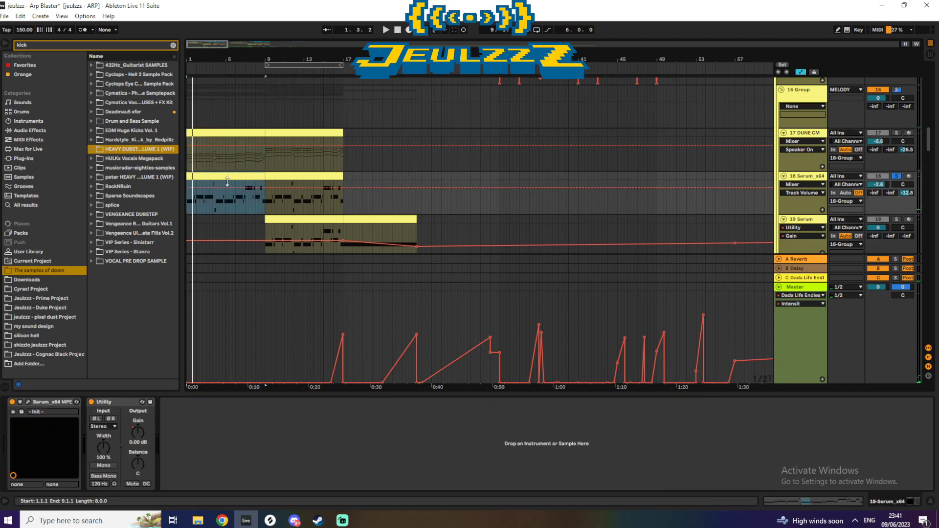
click(28, 402)
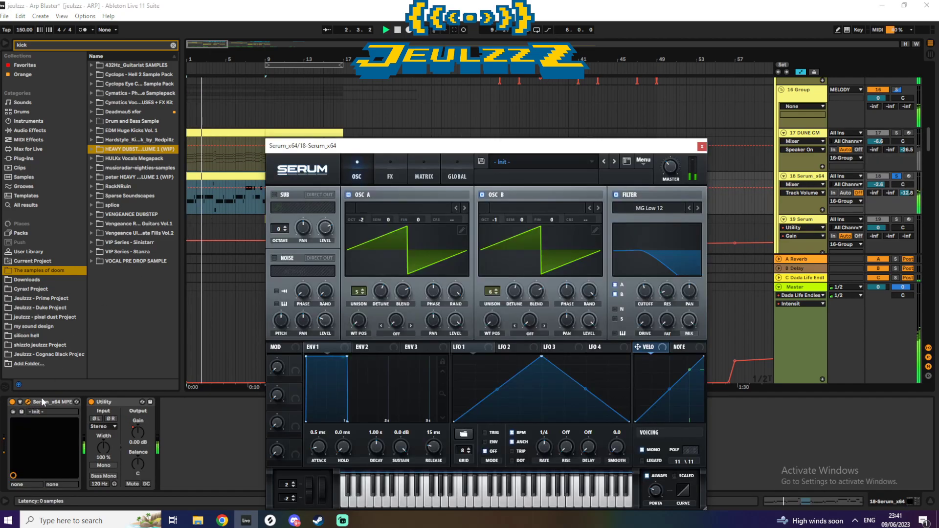
drag(467, 146, 403, 128)
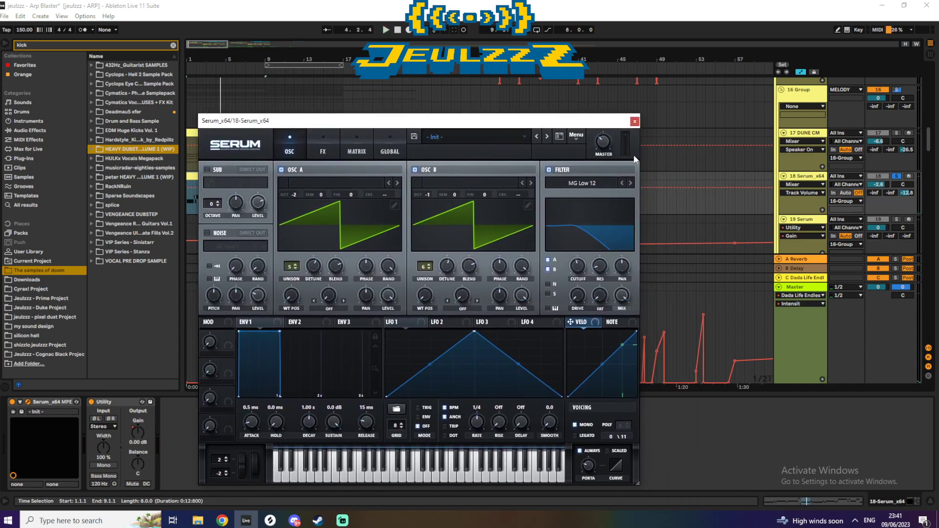
click(635, 121)
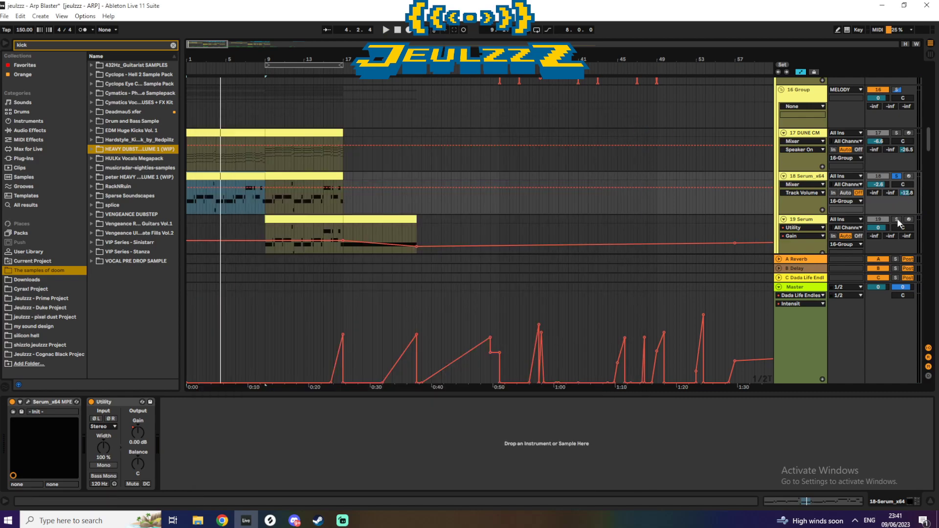
- Audition the 19 Serum track and the 20 Virgin Choir track from bar 9, each soloed in turn
click(319, 217)
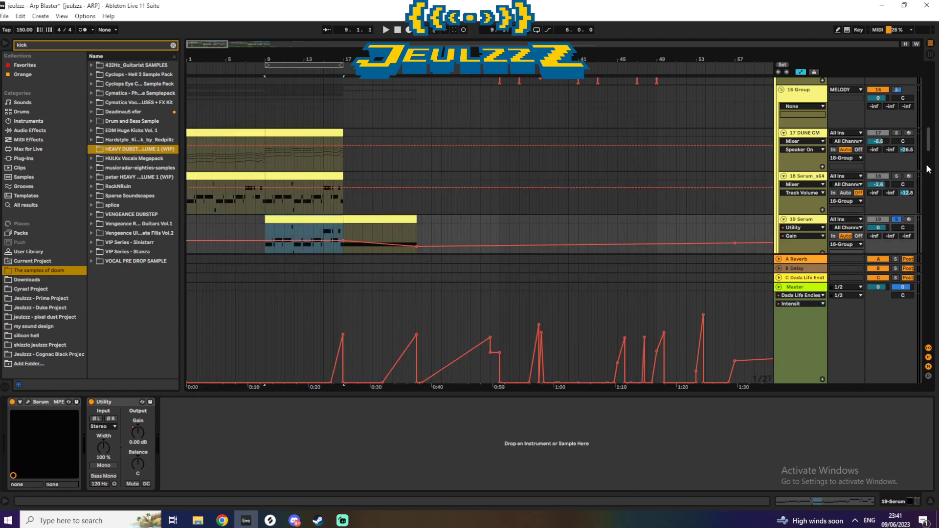
key(space)
scroll(804, 147, down, 3)
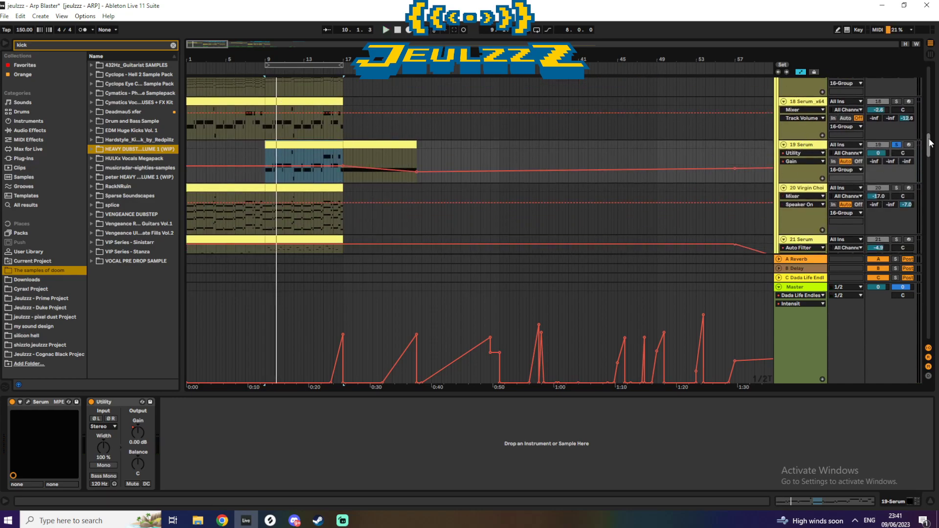
scroll(930, 143, down, 2)
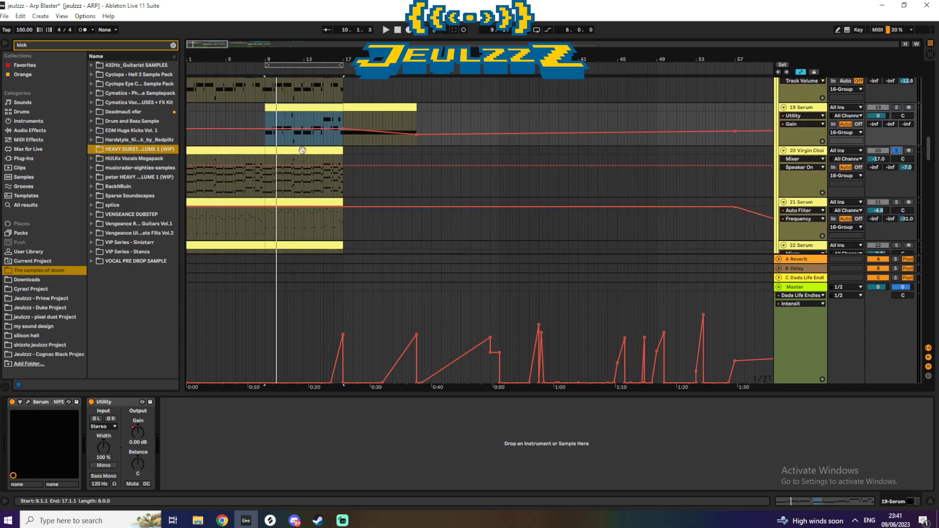
click(274, 151)
key(space)
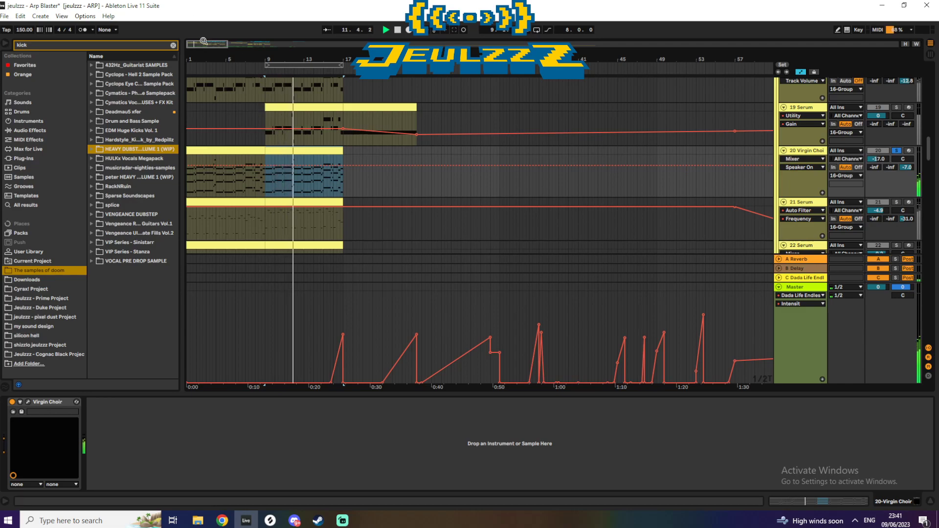
- Solo the 21 Serum track, select its clip from bar 1 to bar 9 and play it
key(minus)
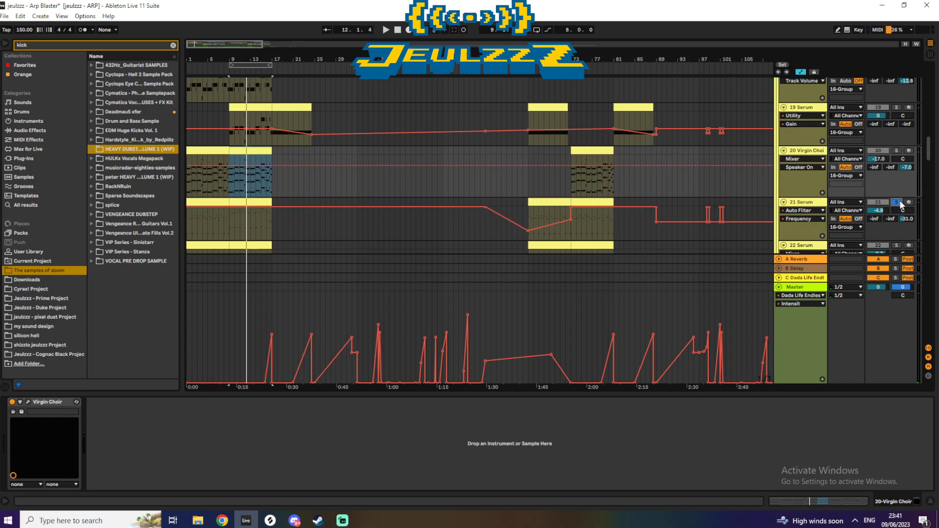
drag(232, 211, 186, 215)
key(space)
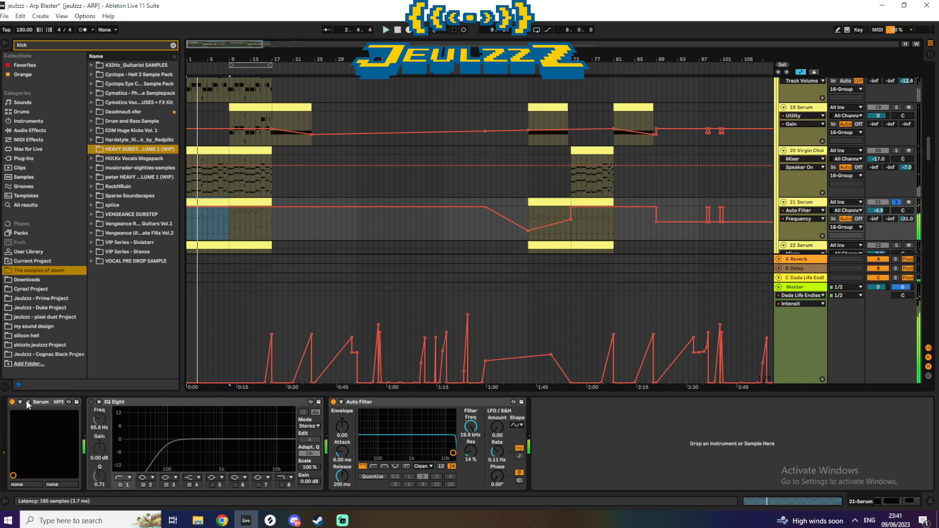
- Examine the 21 Serum clip's MIDI notes in an enlarged note editor and play the part
key(shift+Tab)
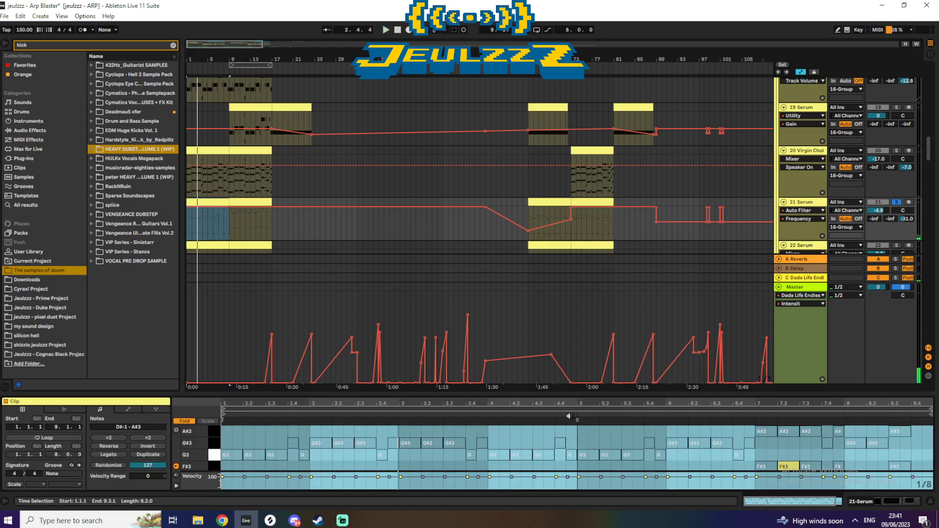
drag(587, 394, 587, 149)
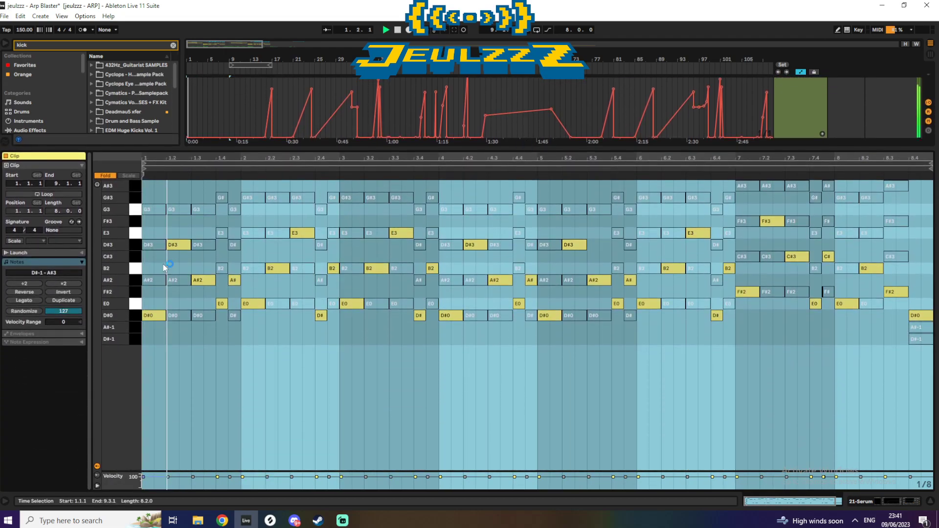
click(227, 369)
key(space)
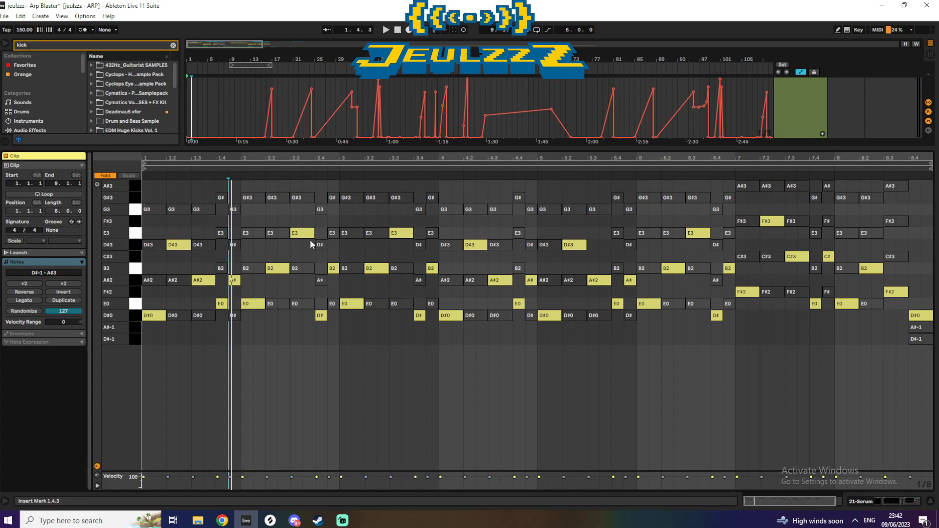
key(space)
- Inspect the LD_dirty_horn patch in the 21 Serum synth during playback and close its window
click(862, 501)
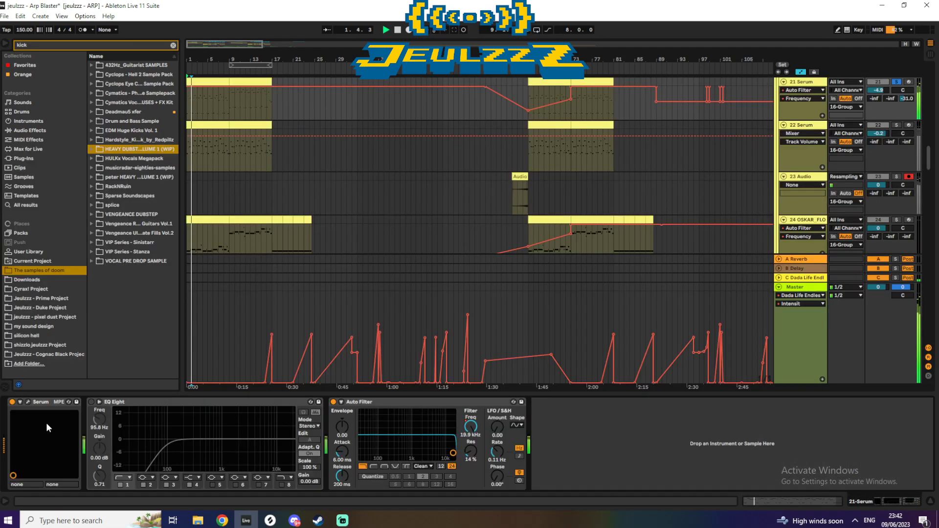
click(28, 402)
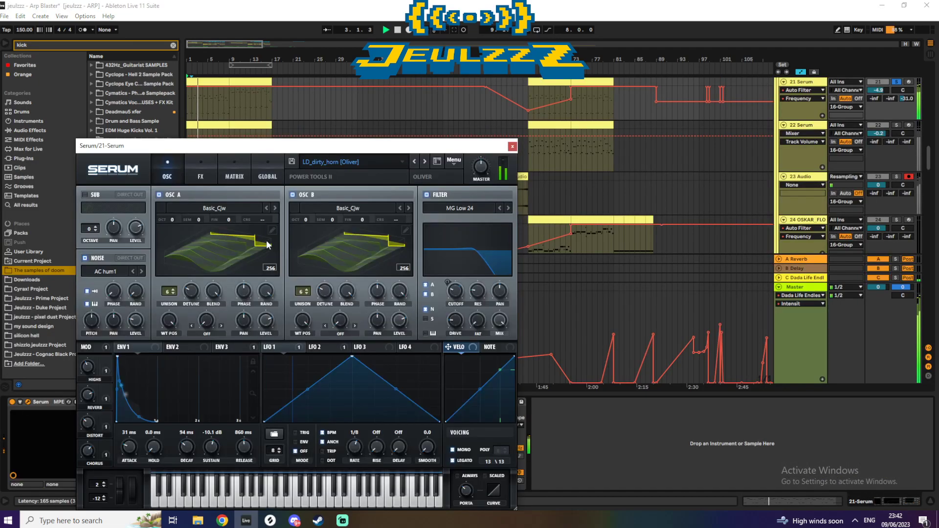
click(554, 177)
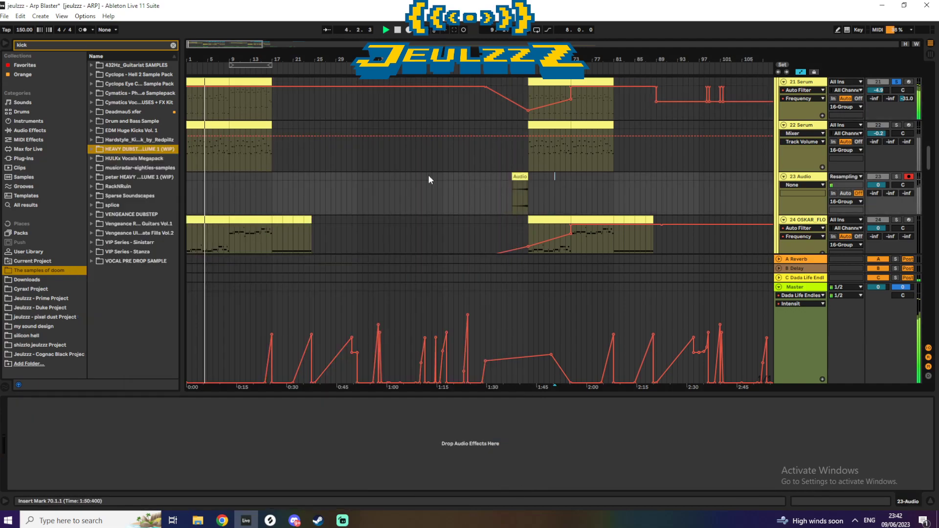
- Select the 22 Serum clip from bar 1 to bar 9, inspect its LD_fifth_degree patch and close the synth window
drag(228, 144, 188, 156)
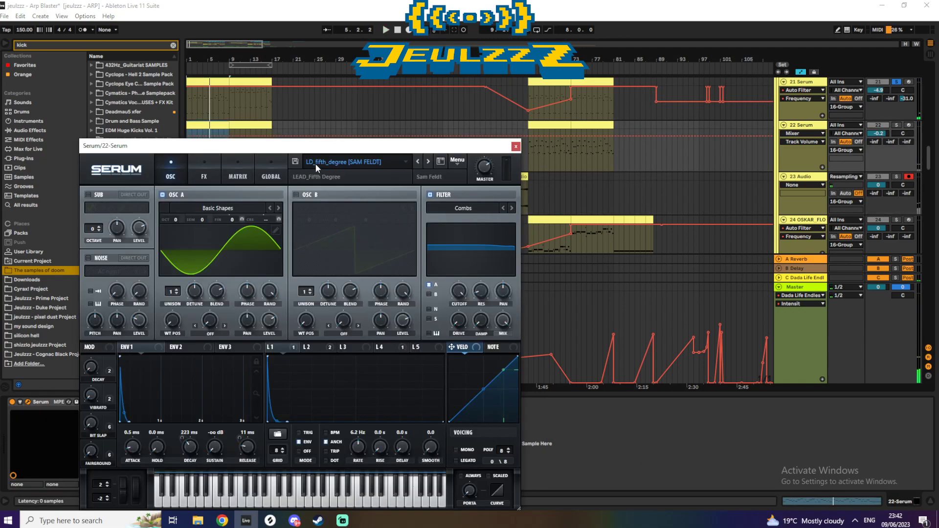
click(515, 146)
- Solo the 24 OSKAR_FLOOD horn track and audition its first clip from bar 1
click(896, 220)
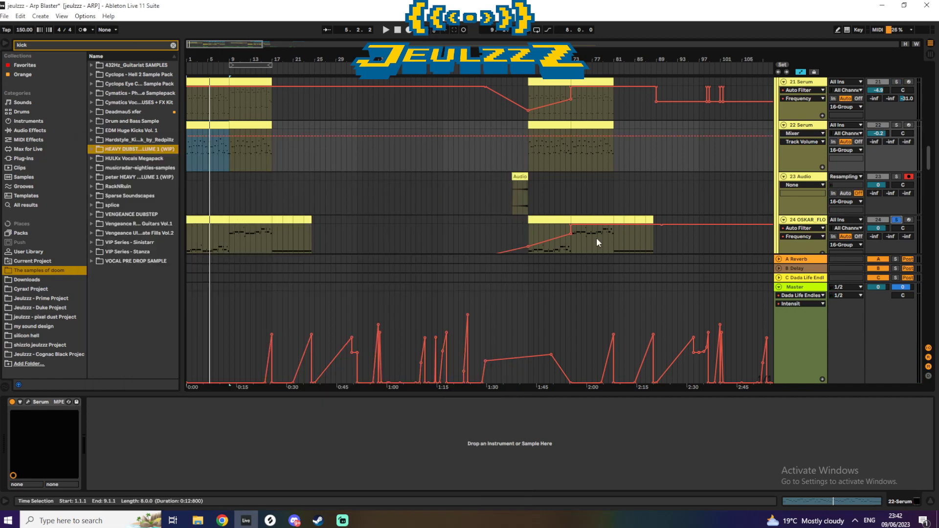
click(199, 219)
key(space)
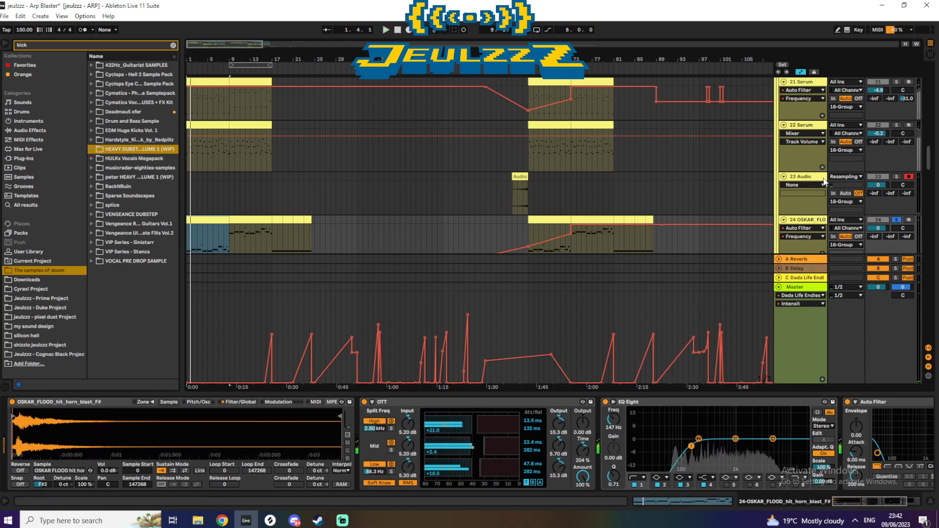
key(space)
- Compare the full mix from bar 1 with the soloed 24 OSKAR_FLOOD track, and audition that track's clip at bar 73
double_click(898, 177)
key(space)
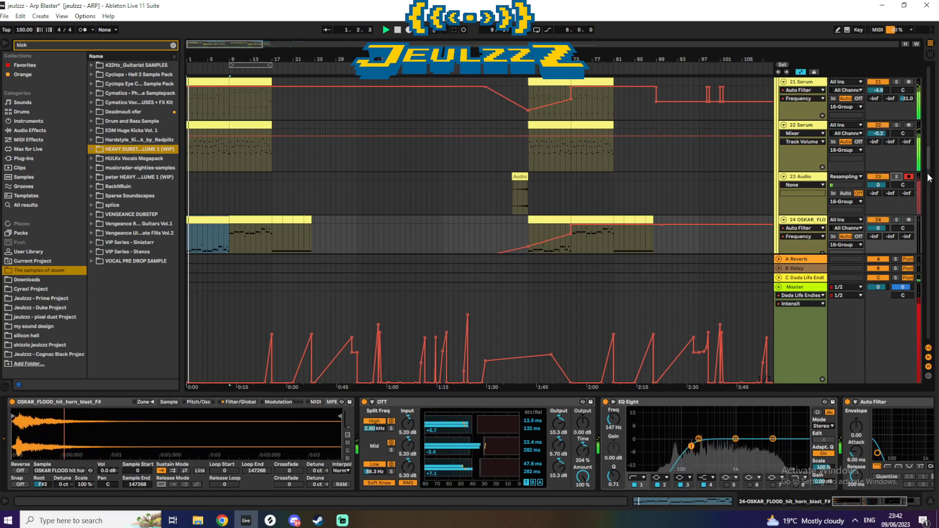
scroll(924, 169, down, 2)
click(896, 167)
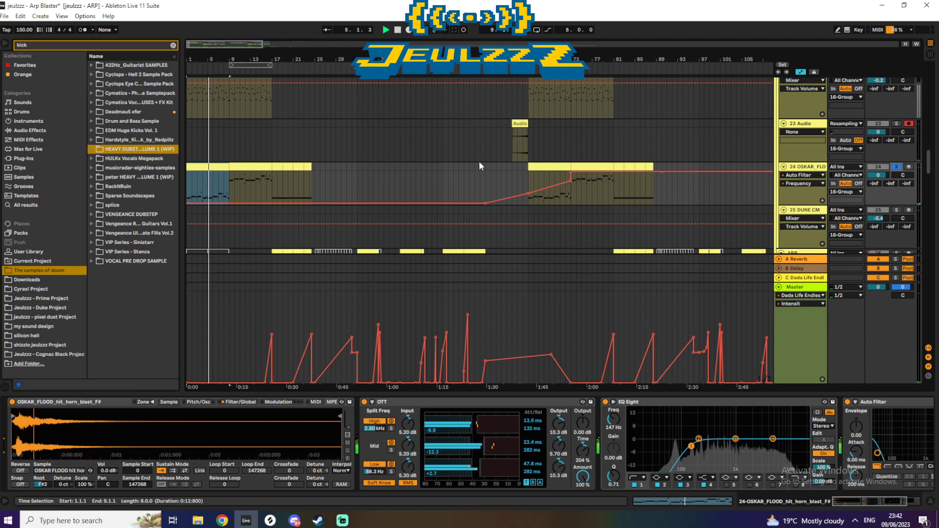
click(585, 167)
key(space)
key(space)
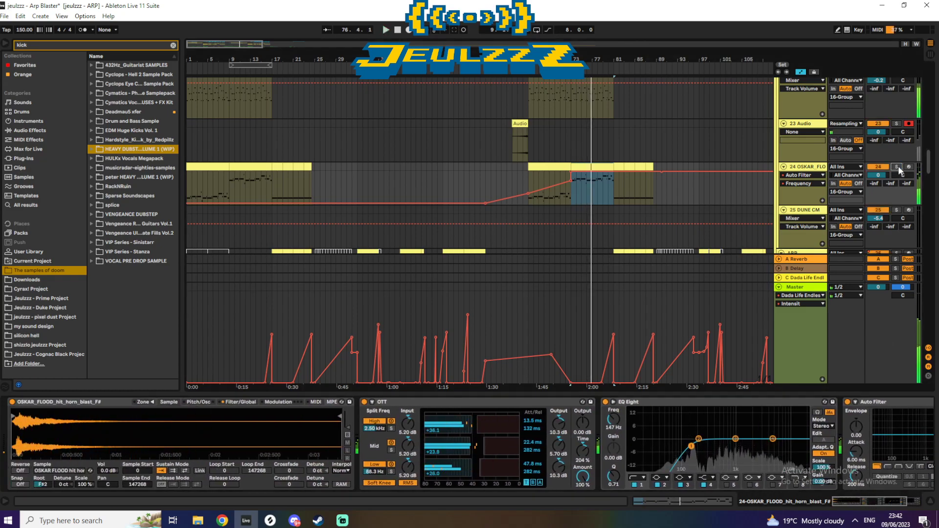
- Select the ARP track's clip from bar 33 to bar 37, solo the track and play it
scroll(927, 173, down, 5)
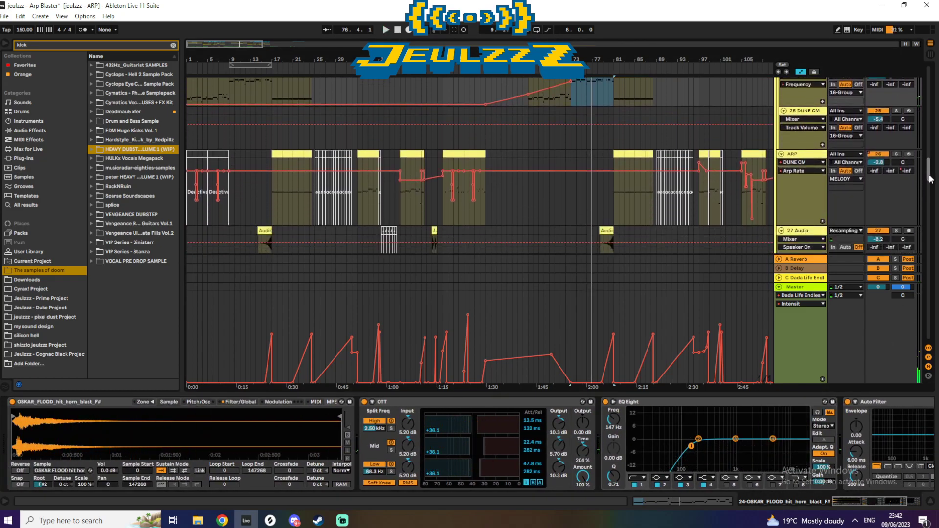
click(277, 142)
click(367, 142)
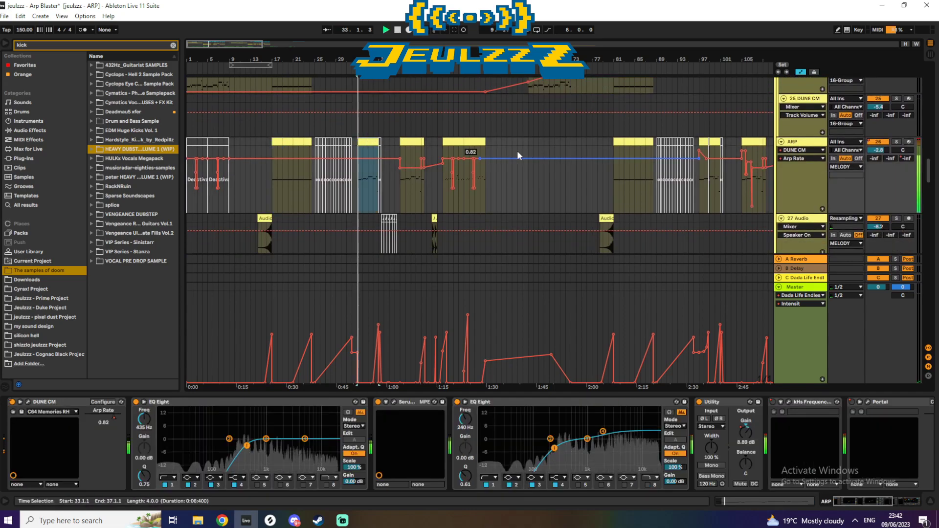
click(897, 141)
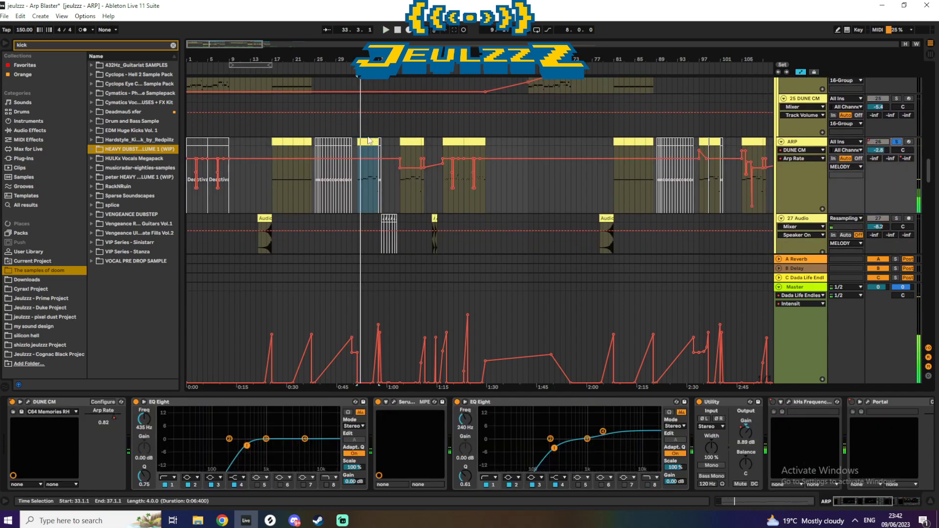
key(space)
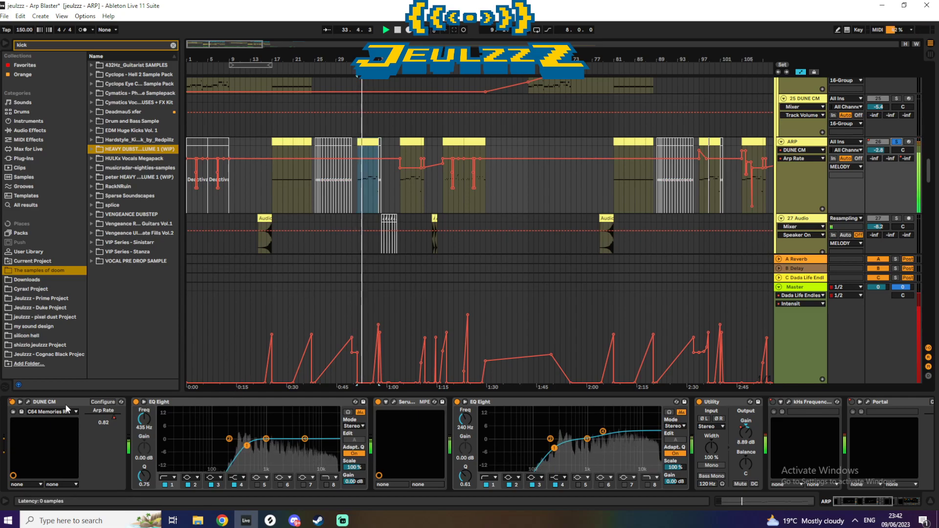
- Open the ARP track's DUNE CM synth with the C64 Memories RH patch and show its arpeggiator pattern
click(28, 402)
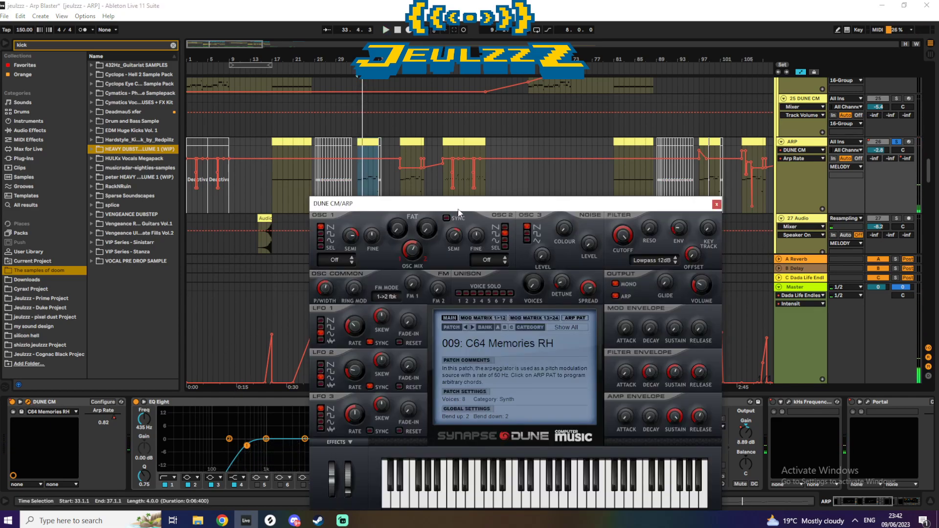
drag(456, 206, 400, 163)
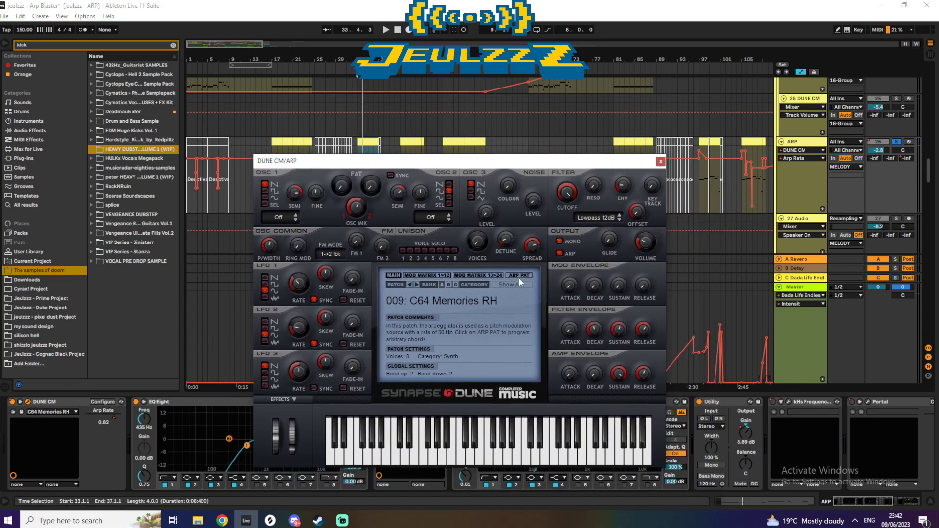
click(519, 276)
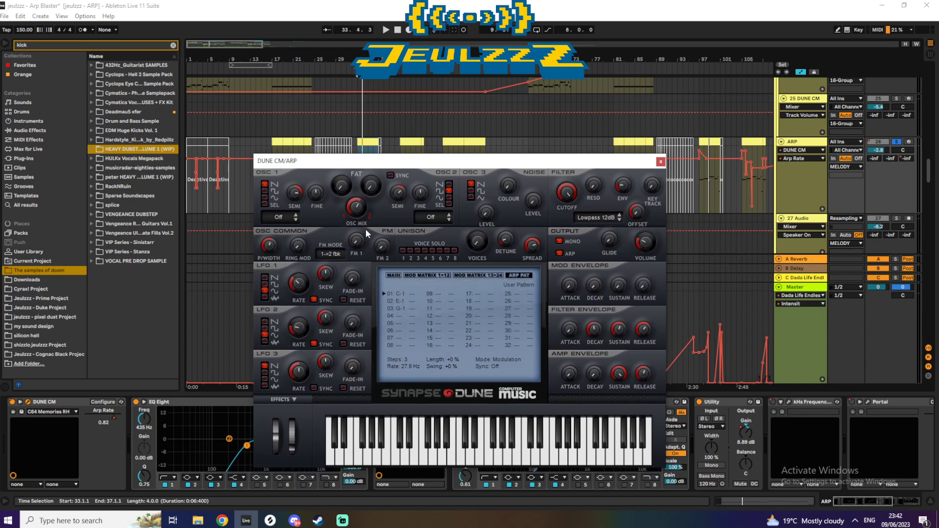
- Demonstrate the DUNE CM Osc Mix control while playing the ARP part, then unsolo the track and close the synth window
click(361, 207)
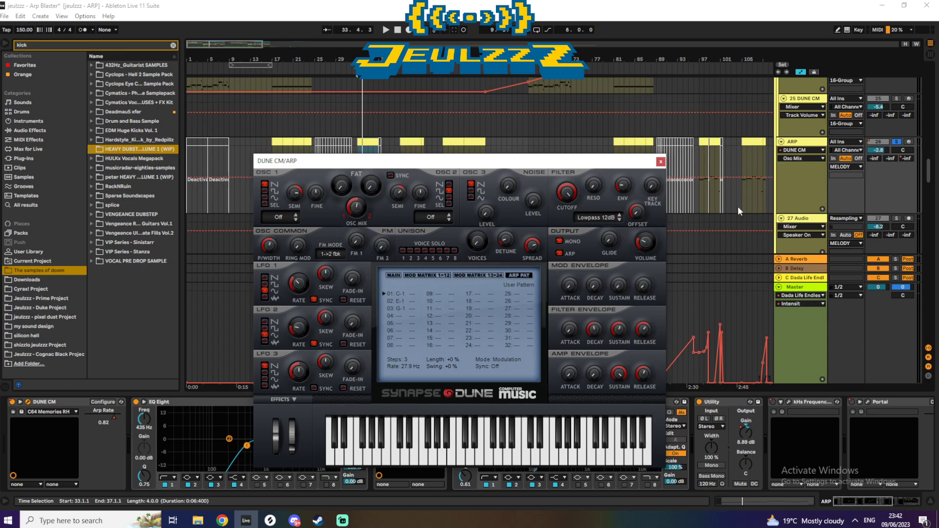
key(space)
drag(357, 197, 357, 203)
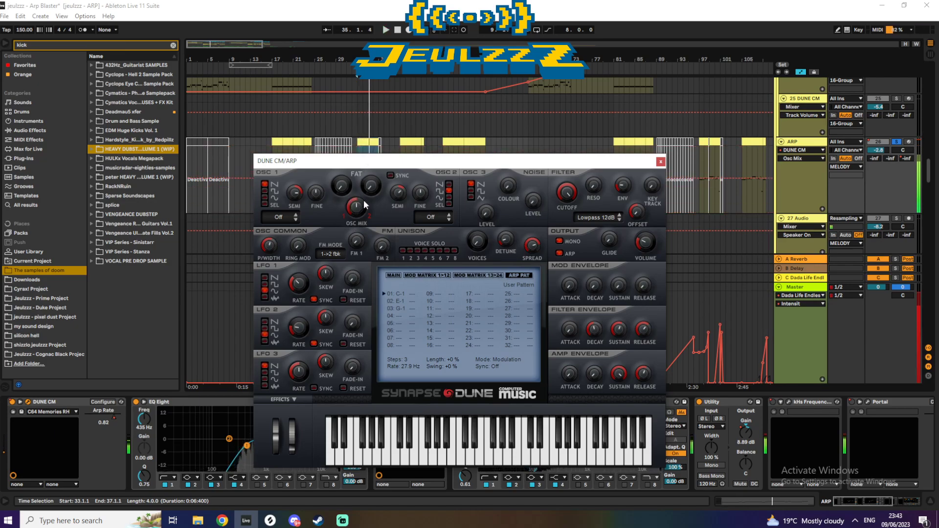
key(space)
click(896, 144)
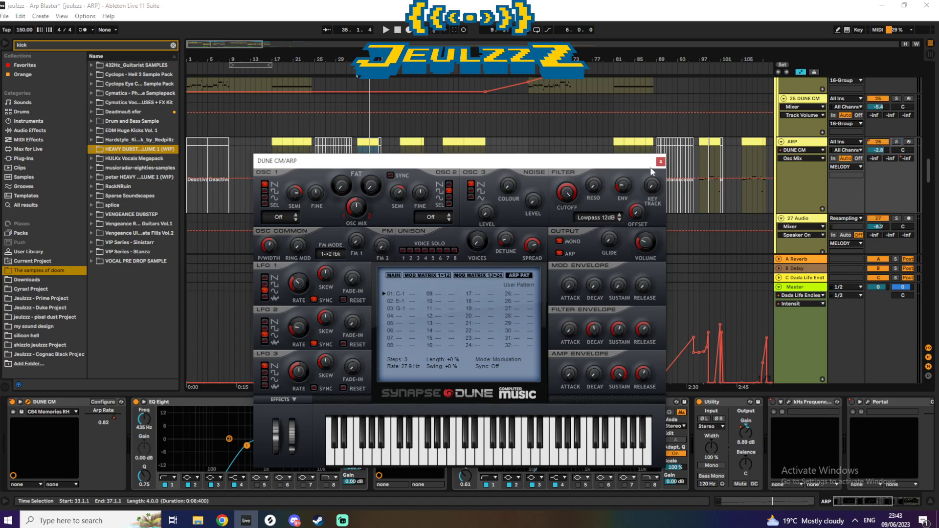
click(661, 161)
- Examine the ARP clip's MIDI notes, then review the arpeggiator pattern in DUNE CM and close its window
click(744, 501)
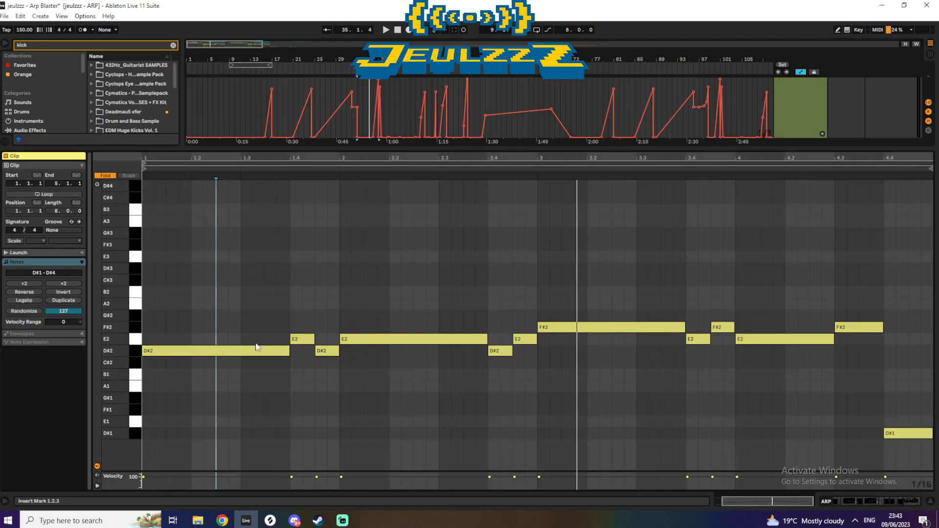
click(911, 502)
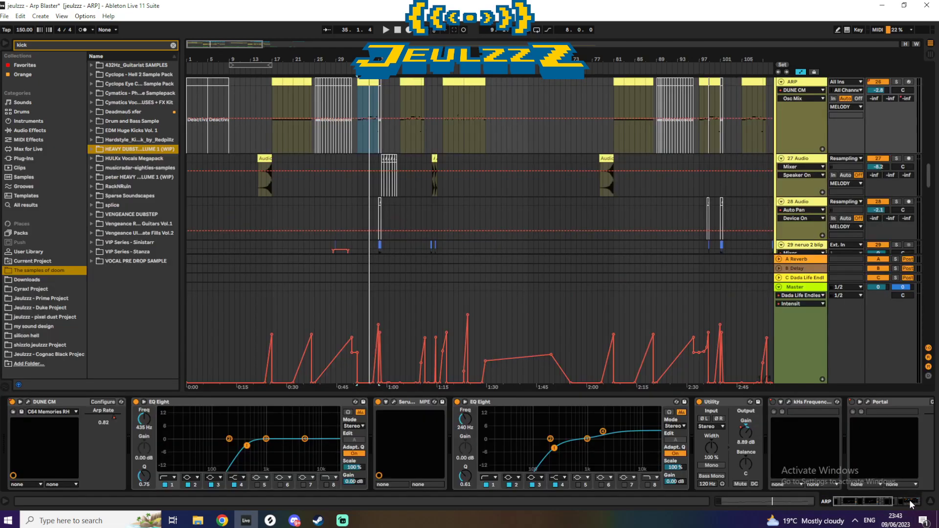
click(27, 401)
click(517, 276)
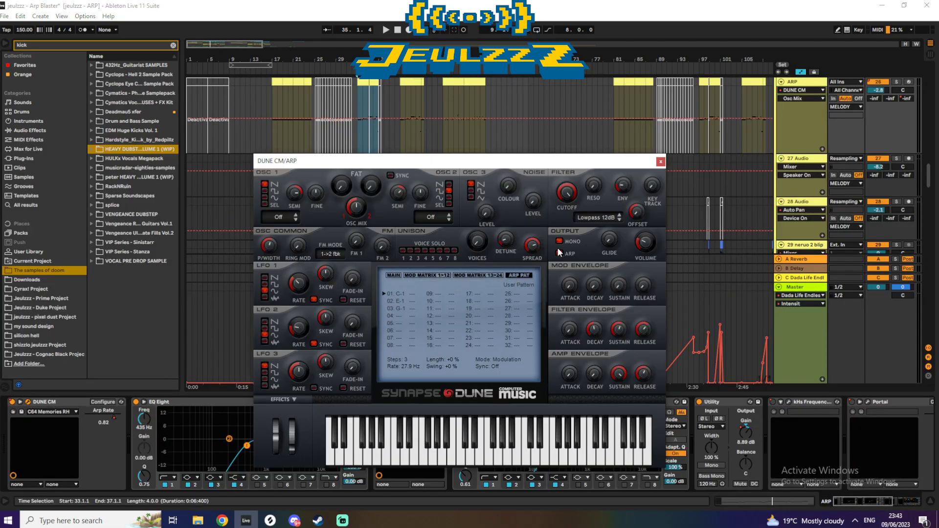
click(660, 161)
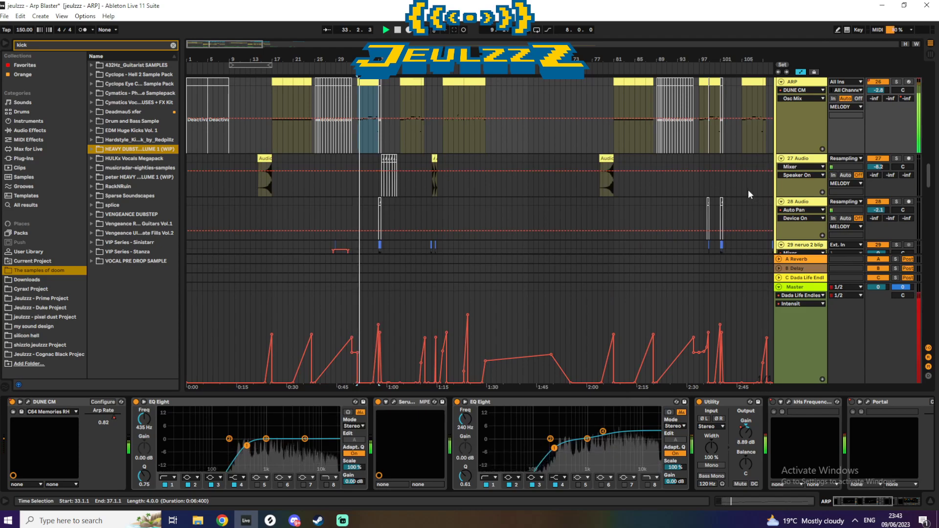
- Solo the ARP track again and replay its clip from bar 33
click(896, 82)
key(space)
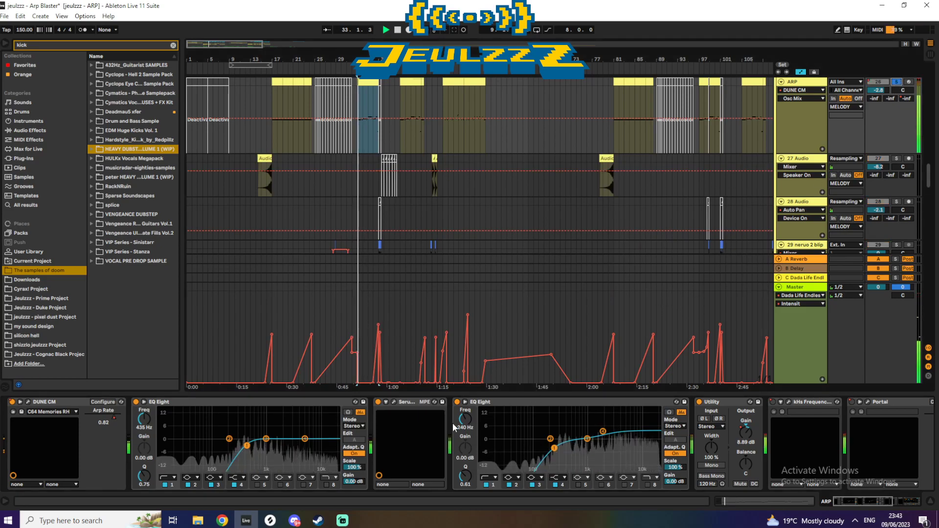
key(space)
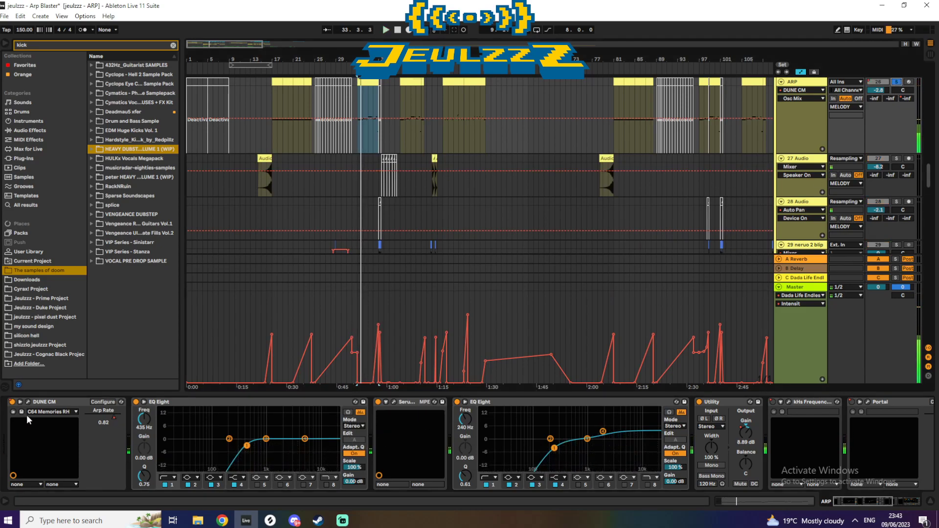
- Inspect the multiband compressor in the ARP track's SerumFX device and close its window
click(394, 402)
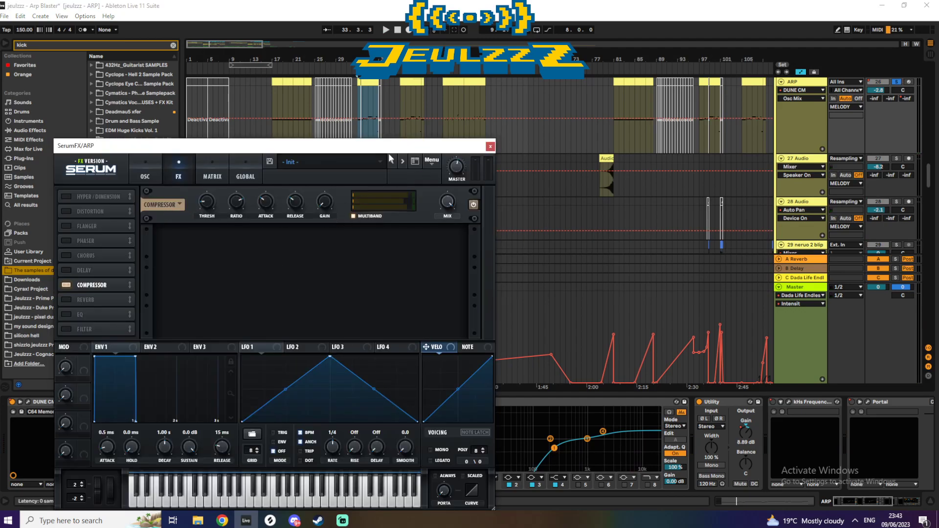
drag(390, 146, 515, 61)
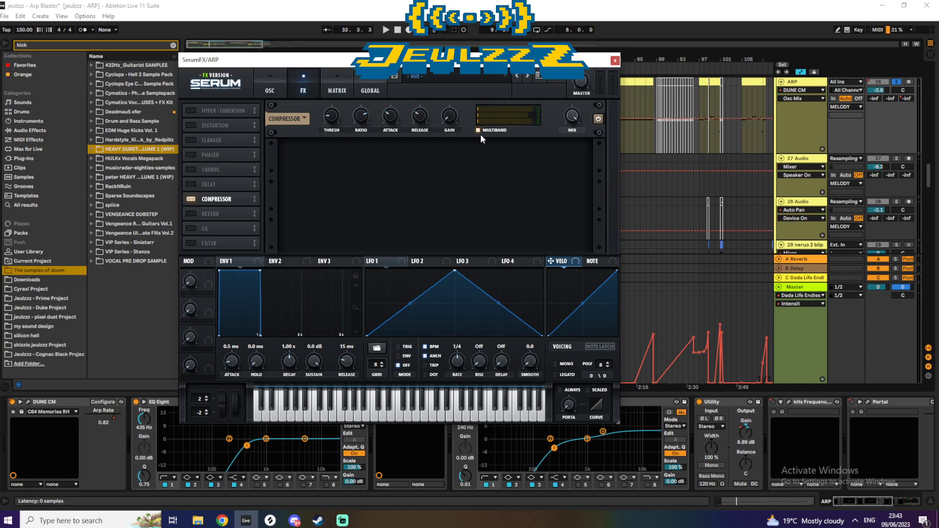
click(614, 61)
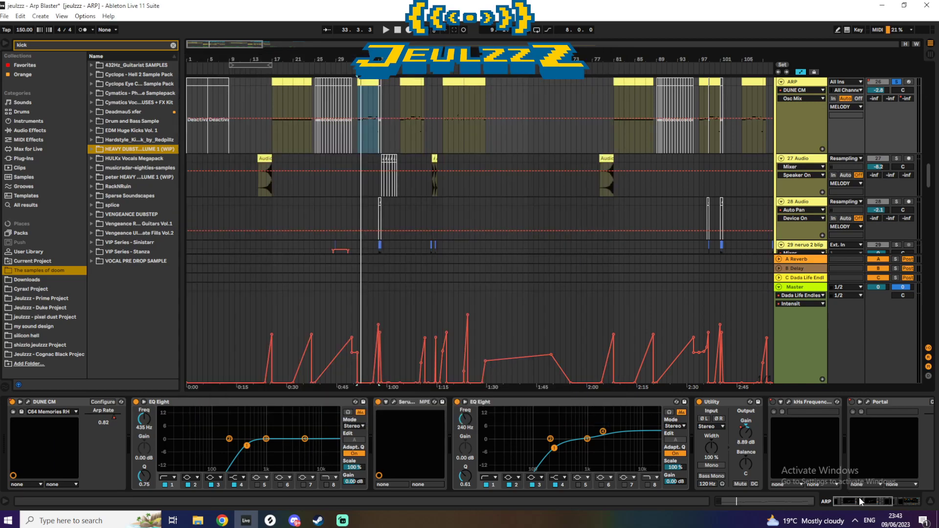
- Open the Ozone Imager 2 further along the ARP track's device chain and play the part to view its stereo width
drag(858, 497, 876, 498)
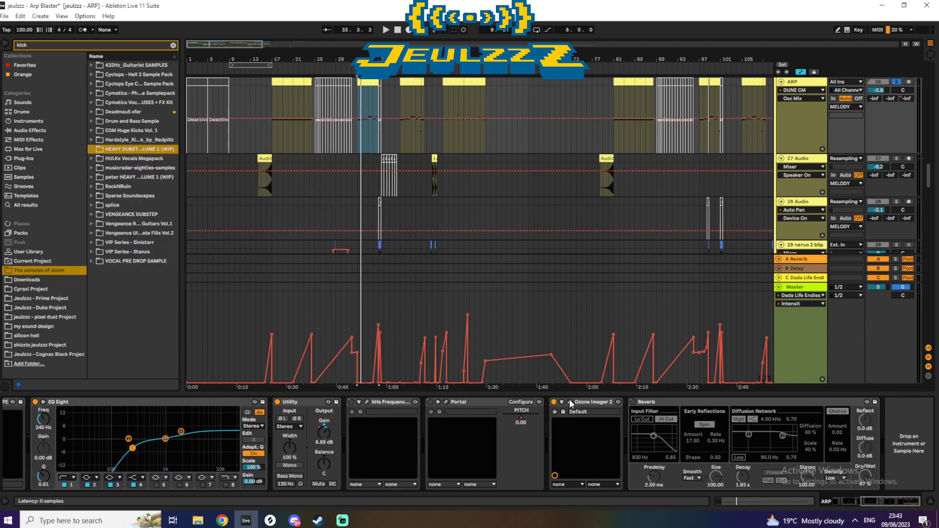
key(space)
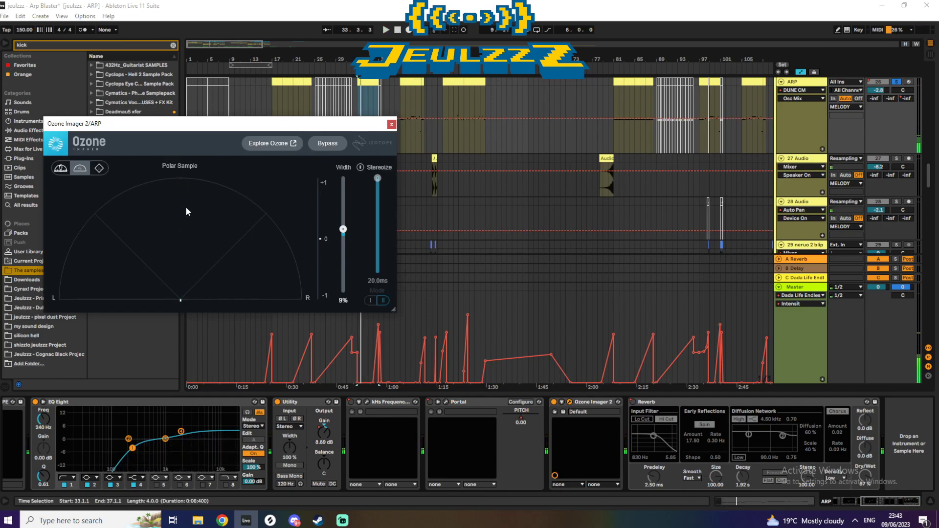
- Close the Ozone Imager 2 window and play the first audio clip on the 27 Audio track
click(391, 125)
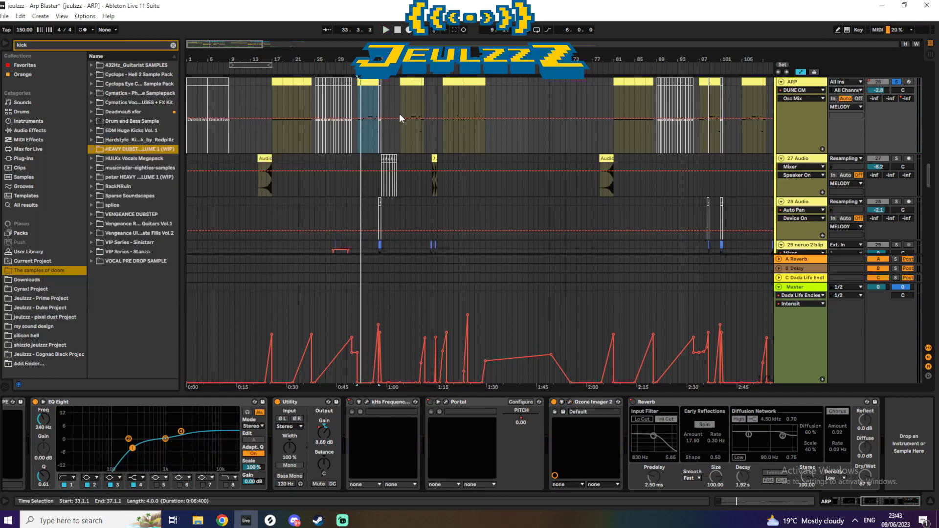
scroll(487, 117, down, 2)
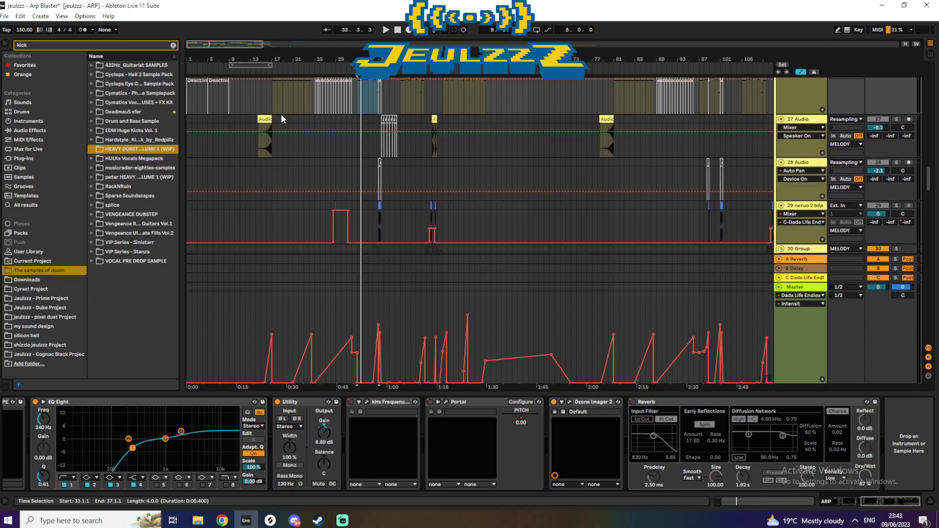
click(264, 128)
key(space)
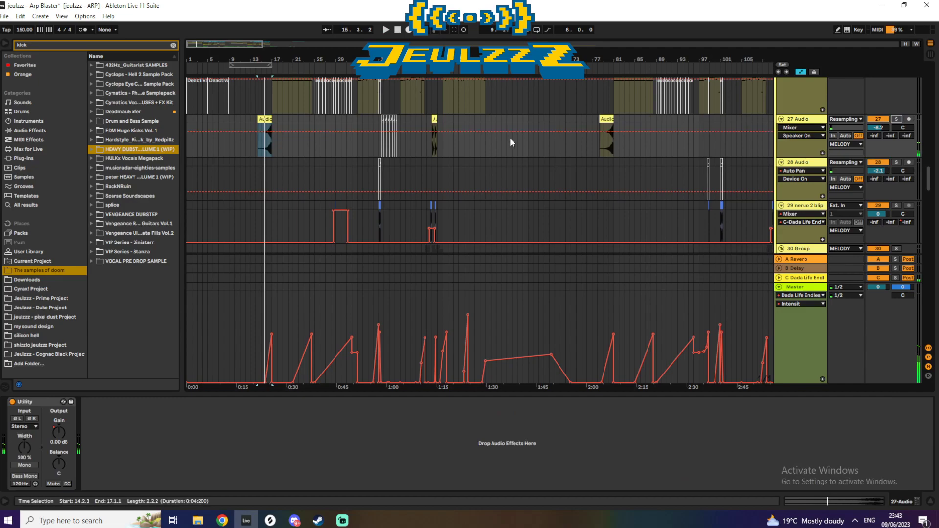
- Solo the neruo 2 blip track, play its clips near bar 37 and view the sample's waveform before returning to the device chain
scroll(928, 180, down, 1)
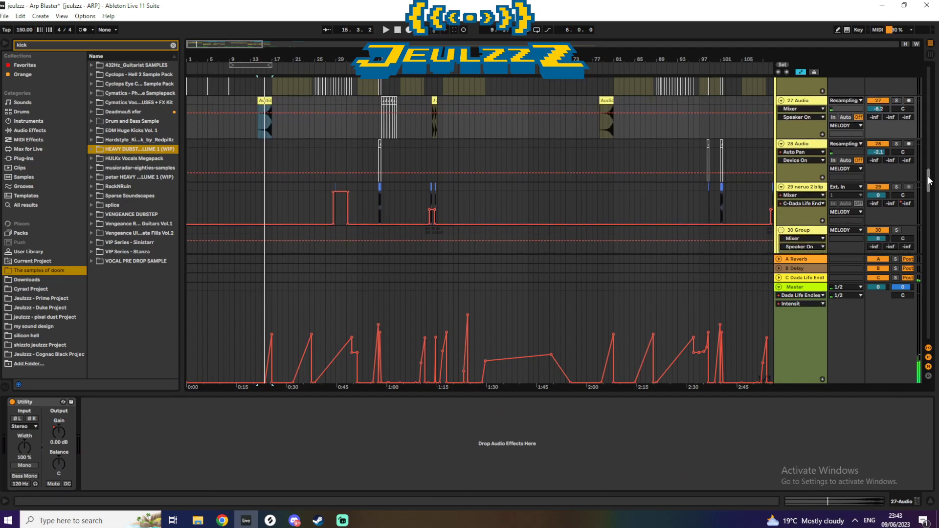
scroll(929, 180, down, 2)
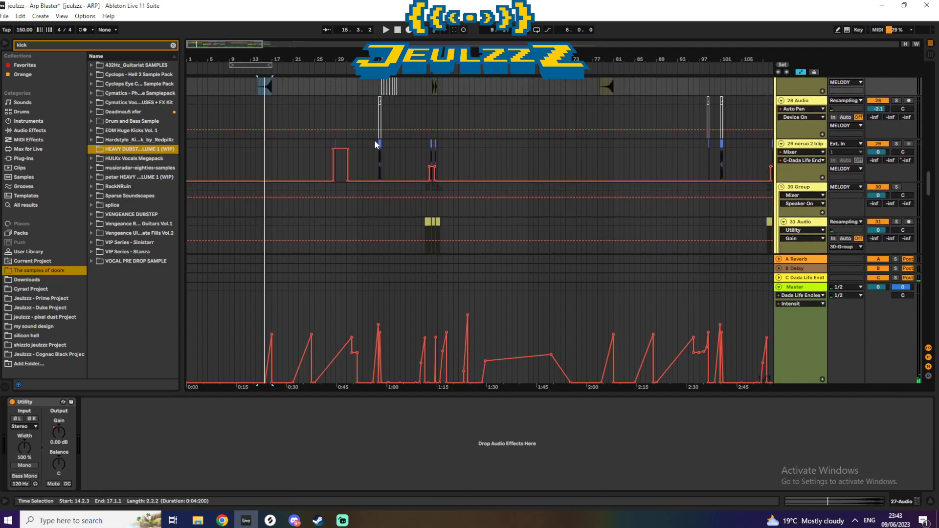
click(375, 142)
click(897, 144)
key(space)
click(816, 501)
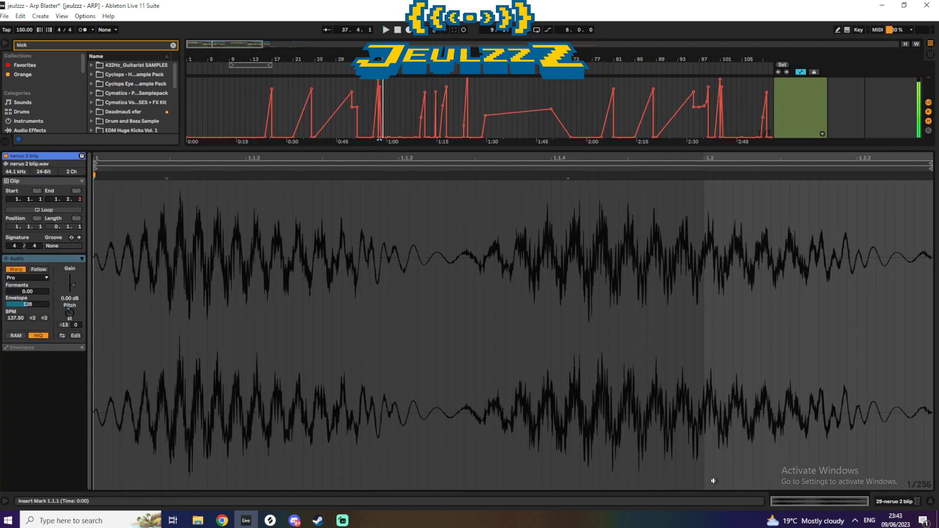
click(889, 500)
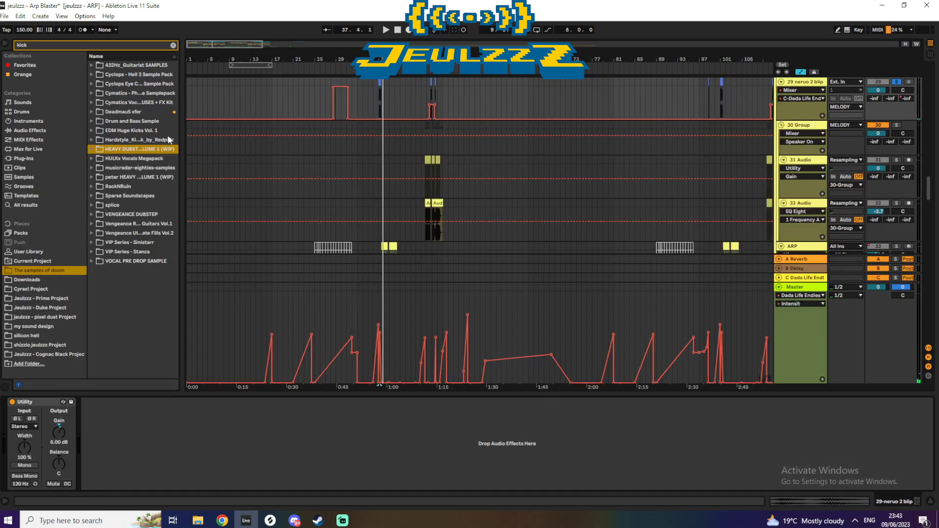
- Clear the browser search and preview samples in the my sound design folder, including metalic pluck.wav, 1 shot neuro.wav and neuro groove.wav
drag(247, 42, 145, 133)
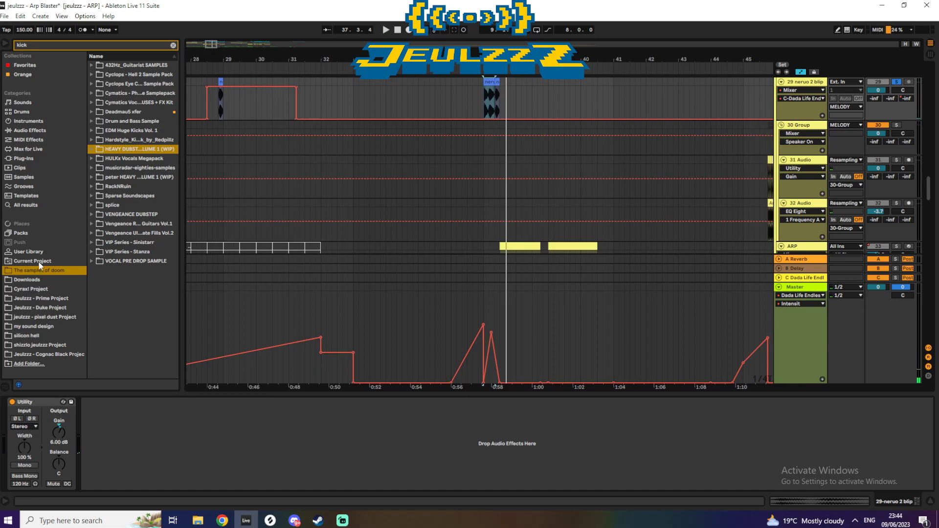
click(43, 326)
click(173, 45)
click(111, 94)
click(112, 112)
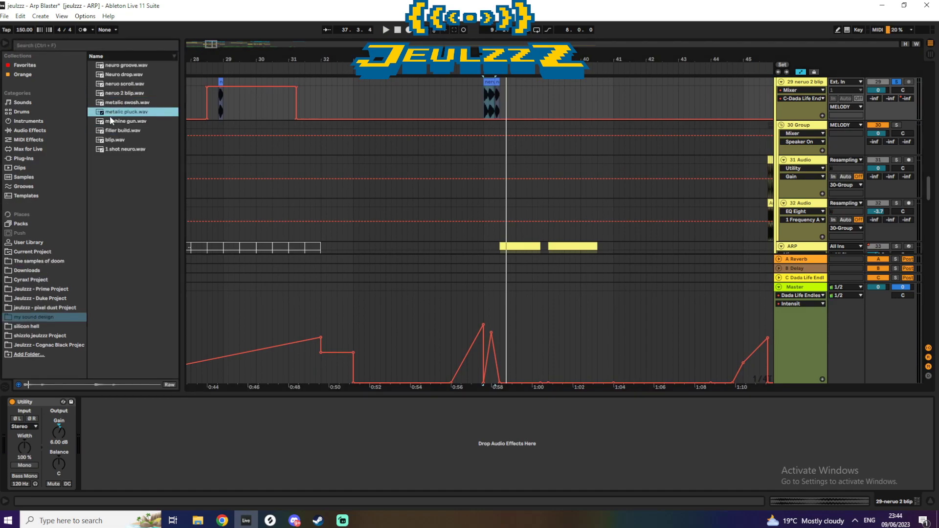
click(115, 139)
click(117, 149)
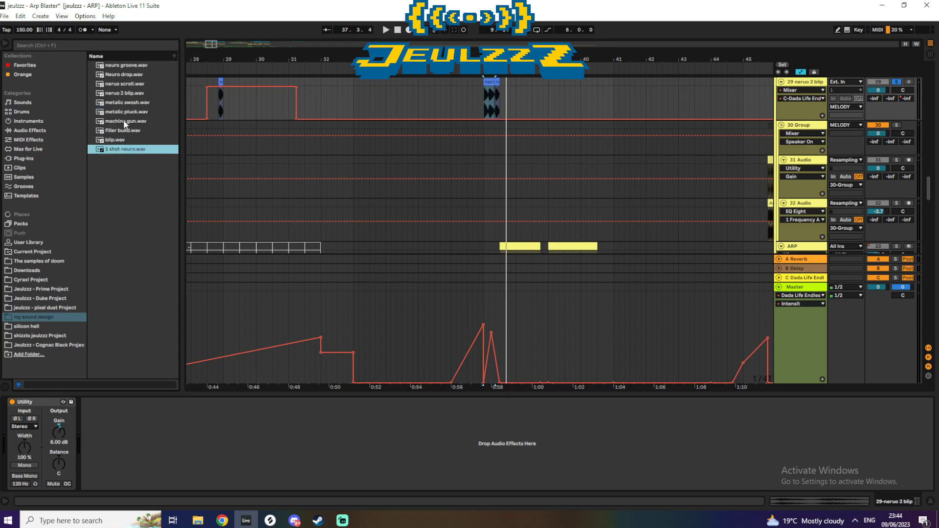
click(126, 69)
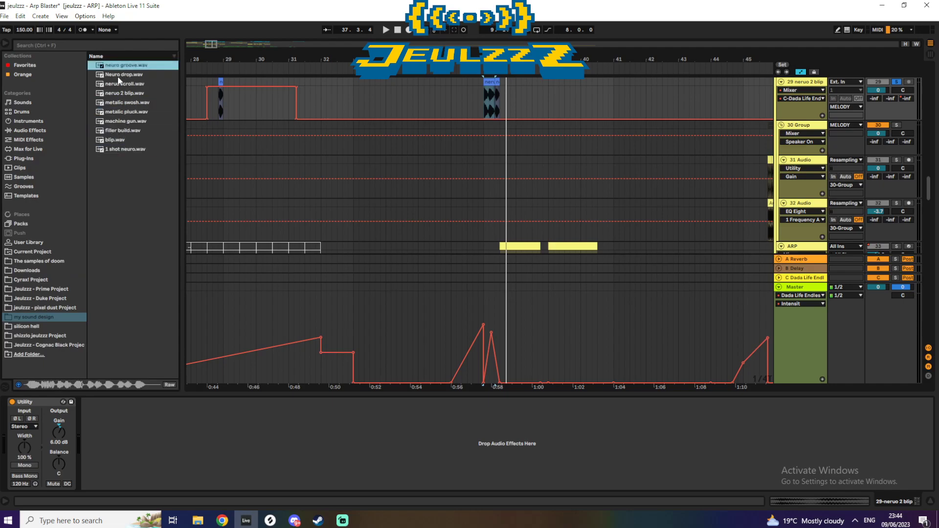
click(489, 83)
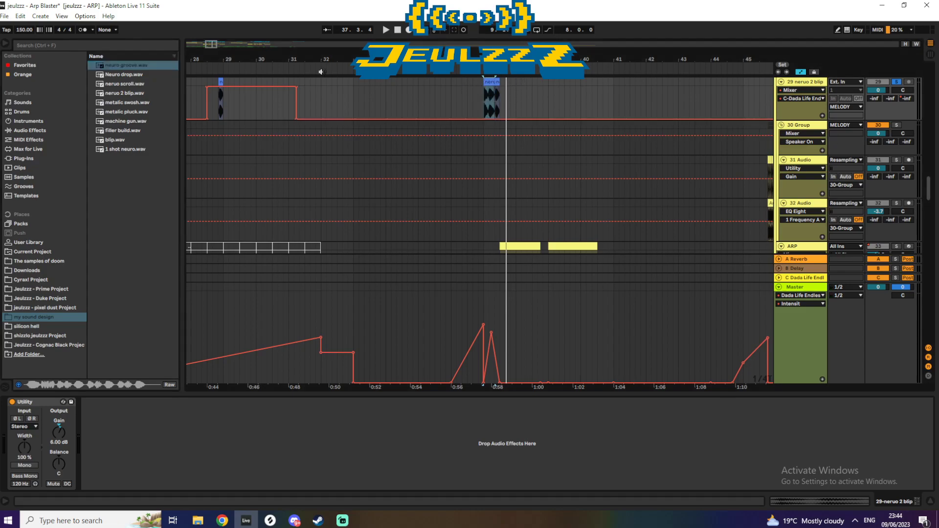
- Solo the lower ARP track above SAW STABS and play its clip from bar 37
mouse_move(931, 191)
mouse_down()
mouse_move(924, 162)
mouse_move(926, 201)
mouse_up()
click(895, 118)
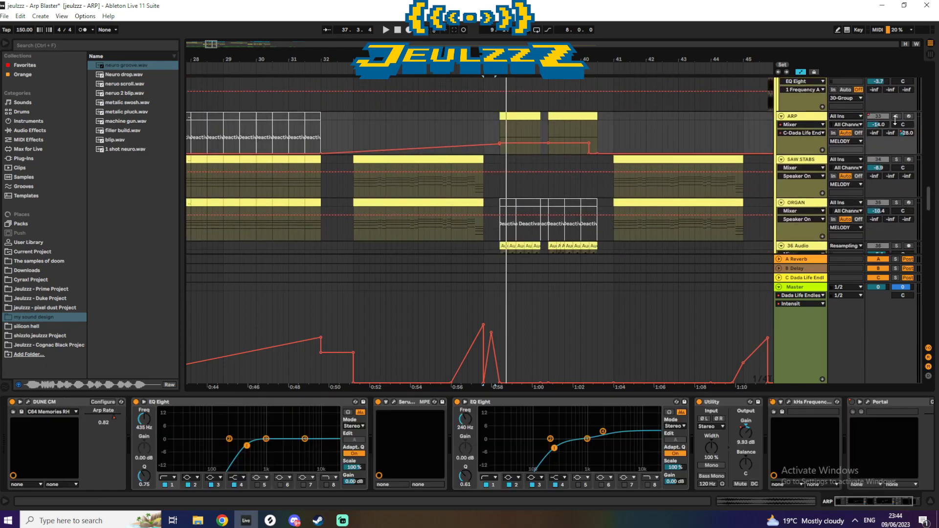
key(space)
click(514, 116)
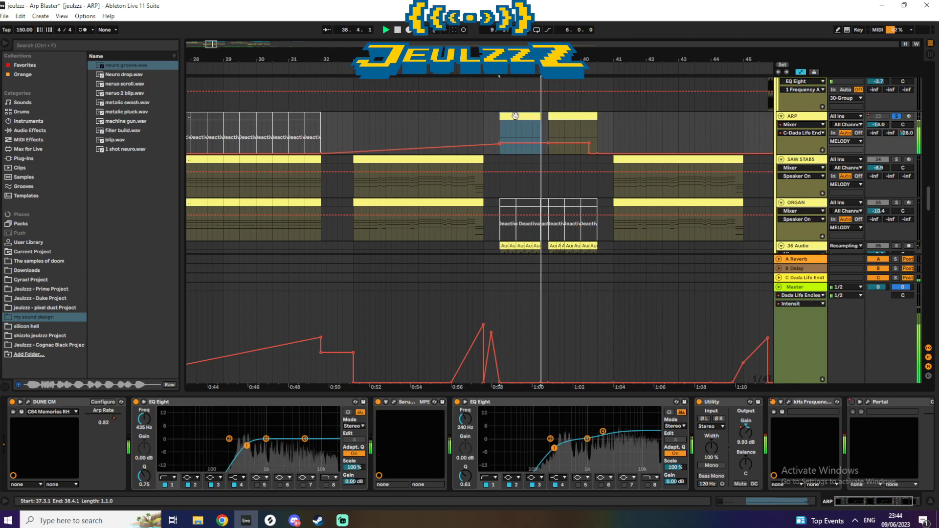
click(896, 117)
click(896, 116)
key(space)
click(507, 119)
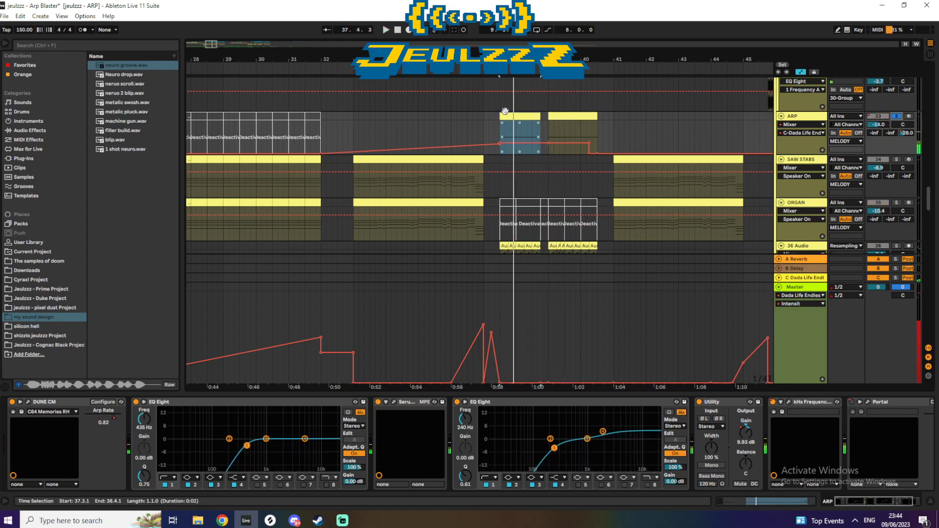
- Solo the SAW STABS track and play its clips from bar 25
key(minus)
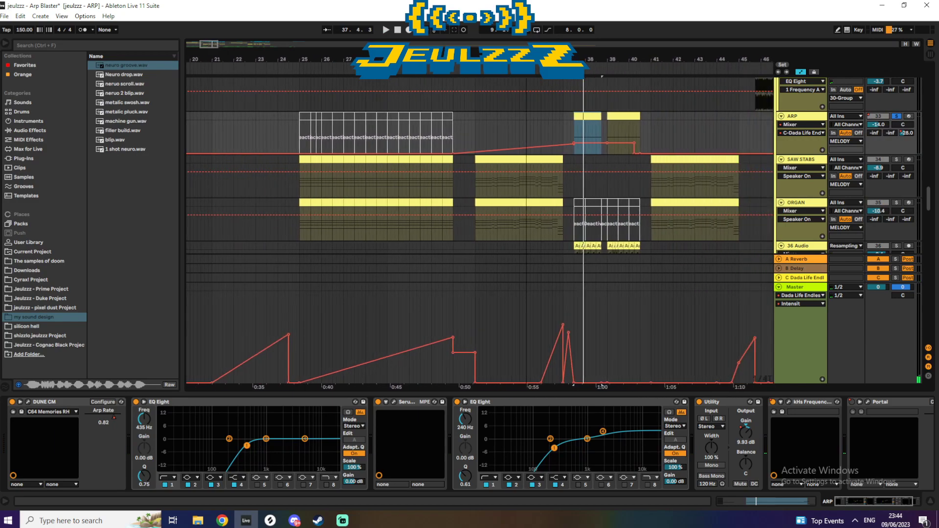
click(798, 160)
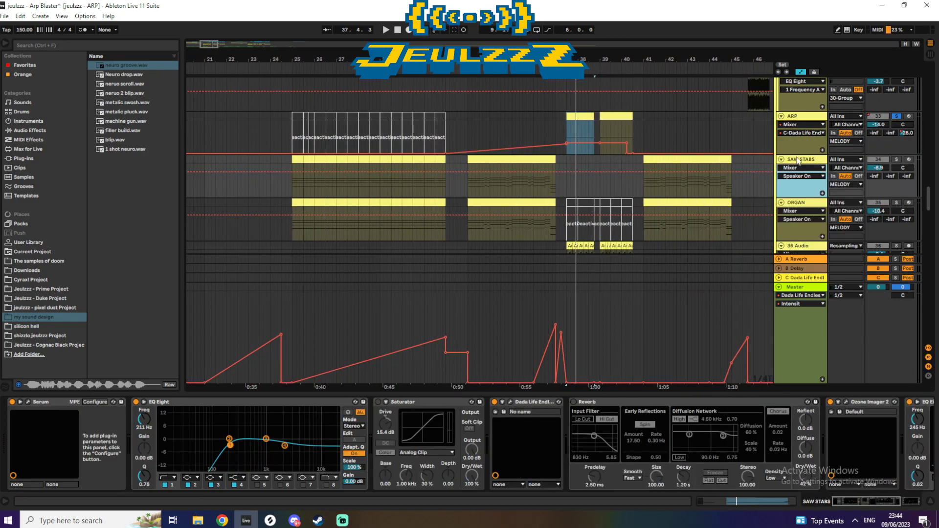
click(297, 166)
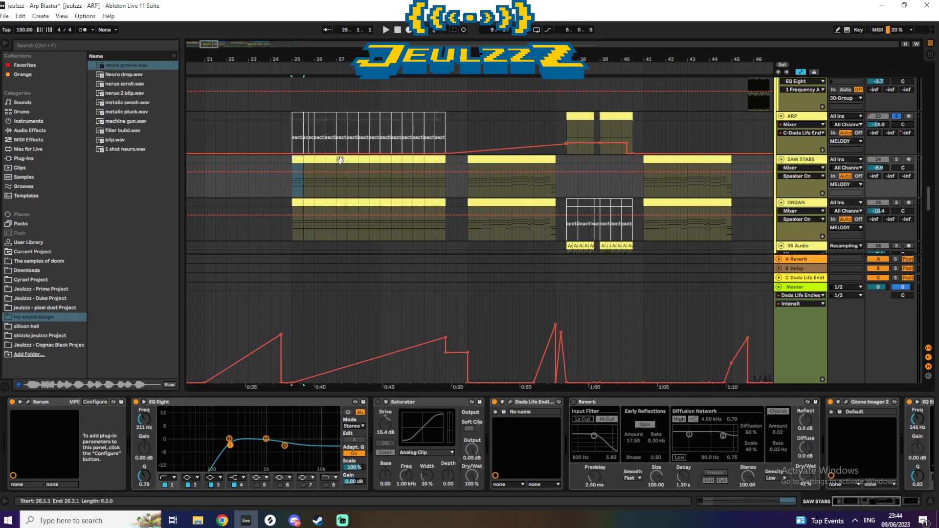
click(896, 160)
key(space)
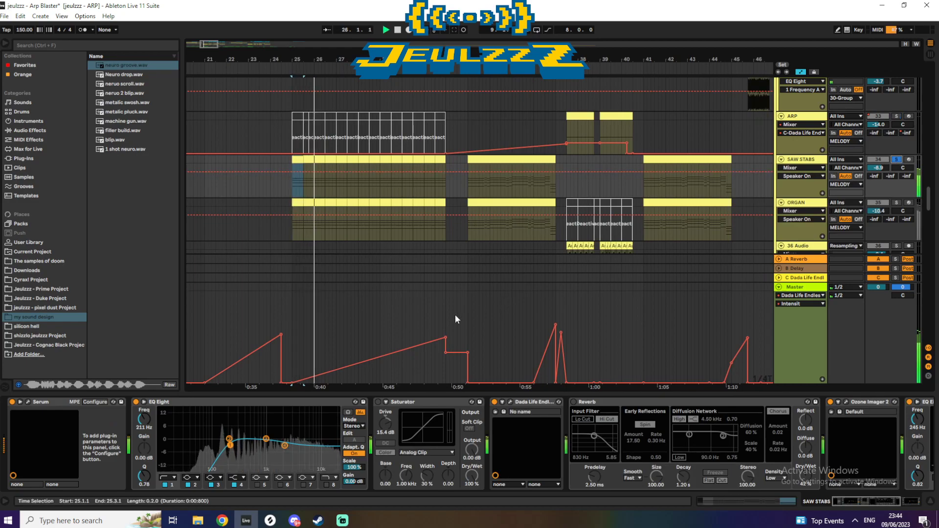
- Inspect the two saw oscillators in the SAW STABS Serum synth, close its window and stop playback
click(28, 401)
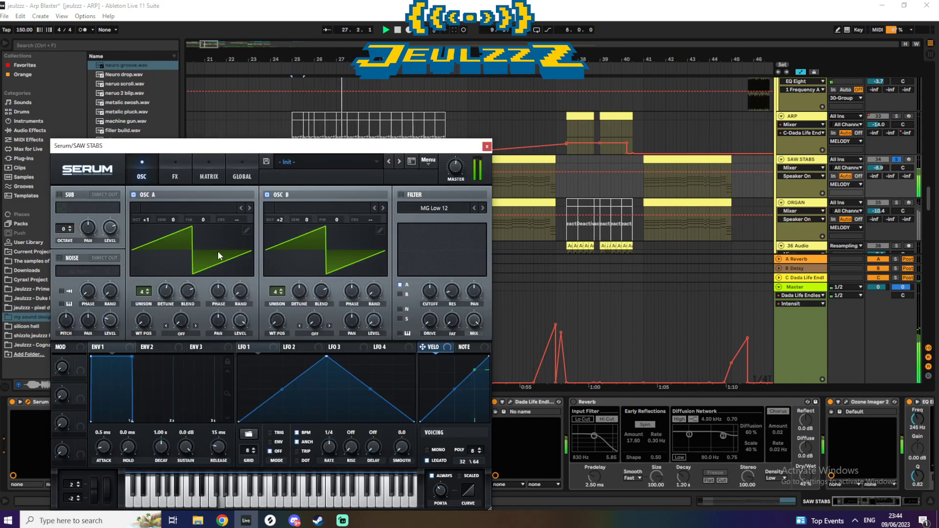
click(486, 146)
key(space)
mouse_move(851, 499)
mouse_down()
mouse_move(869, 501)
mouse_move(851, 505)
mouse_up()
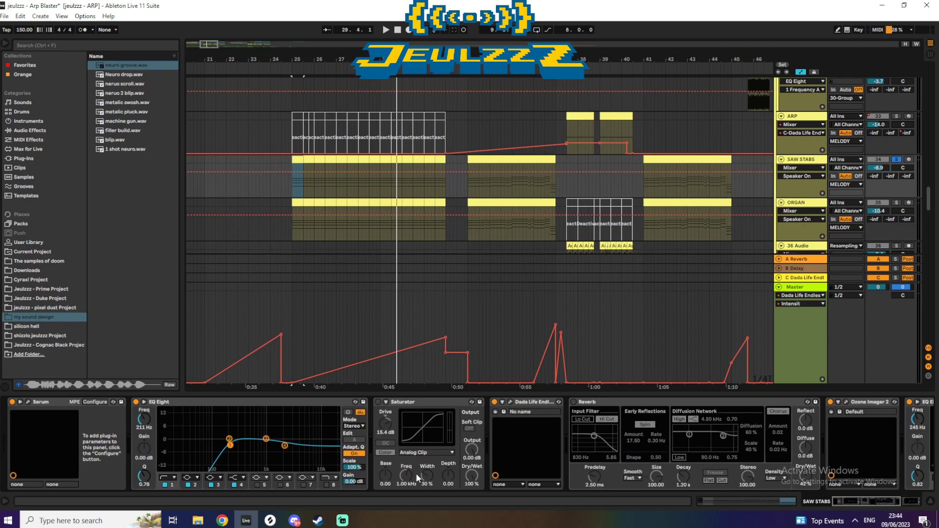
- Review the Tube distortion and multiband compressor in the SAW STABS Serum effects, closing the synth when done
click(28, 403)
click(179, 171)
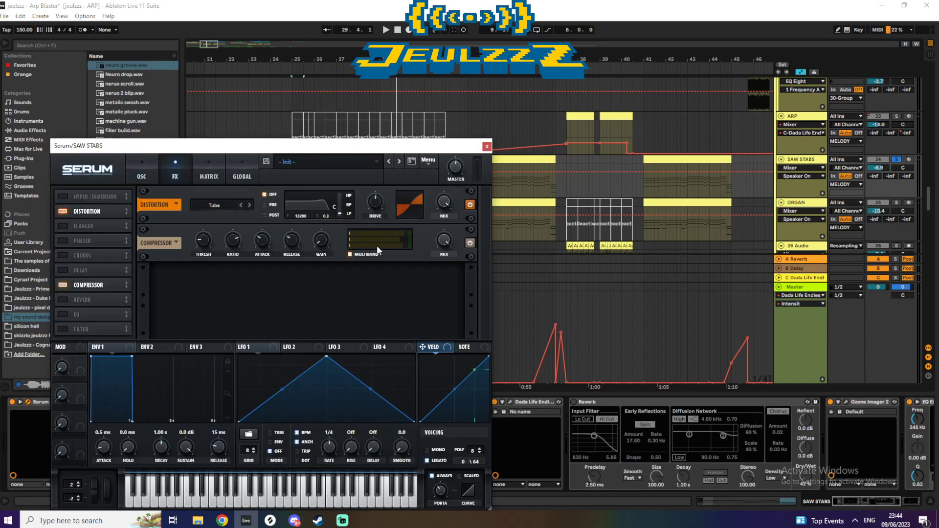
click(486, 147)
- Audition the SAW STABS clip from bar 33 and recheck the oscillator settings in its Serum synth
click(488, 168)
key(space)
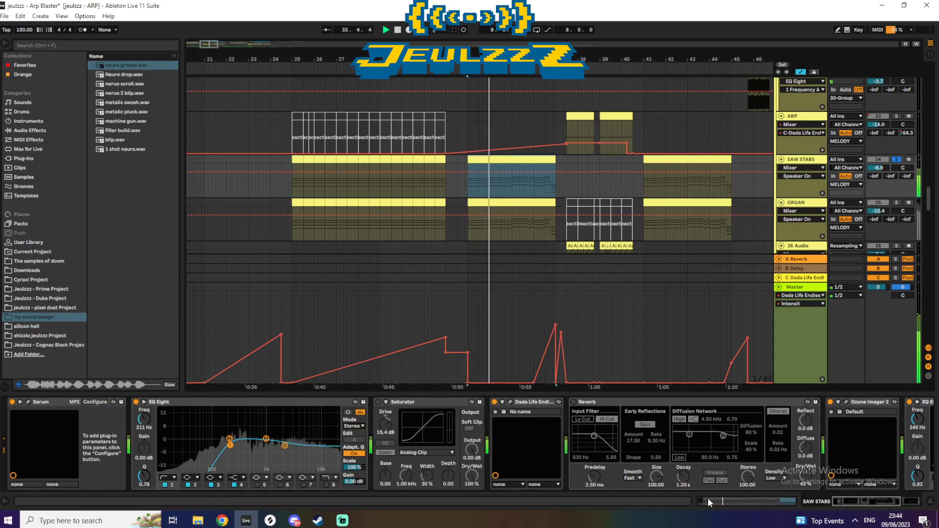
click(28, 401)
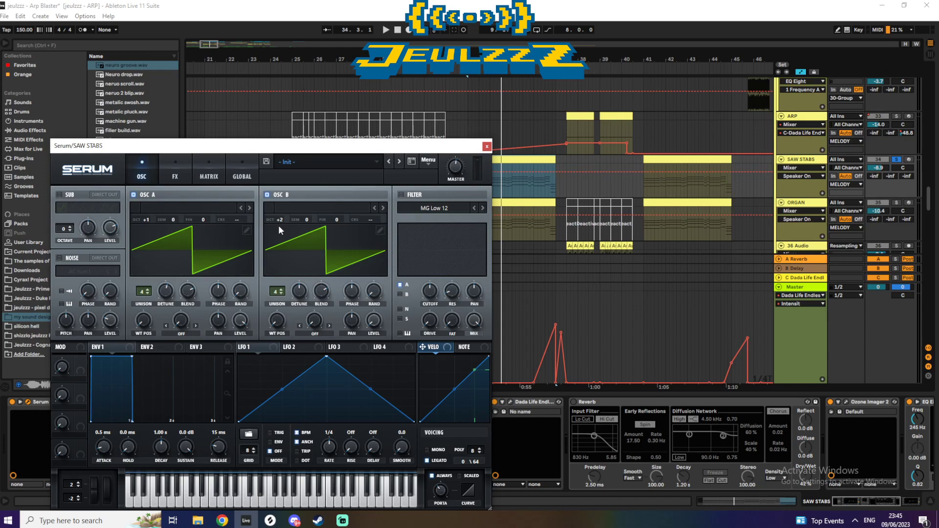
click(486, 147)
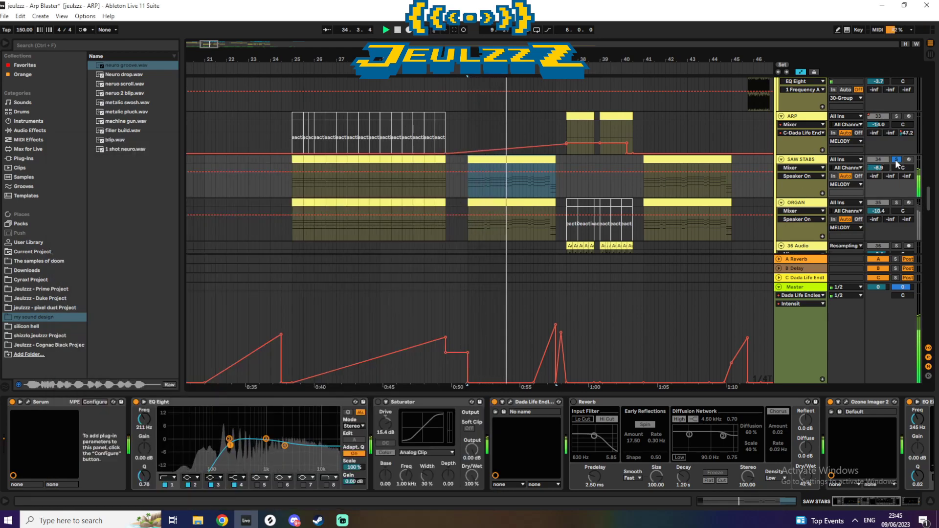
key(space)
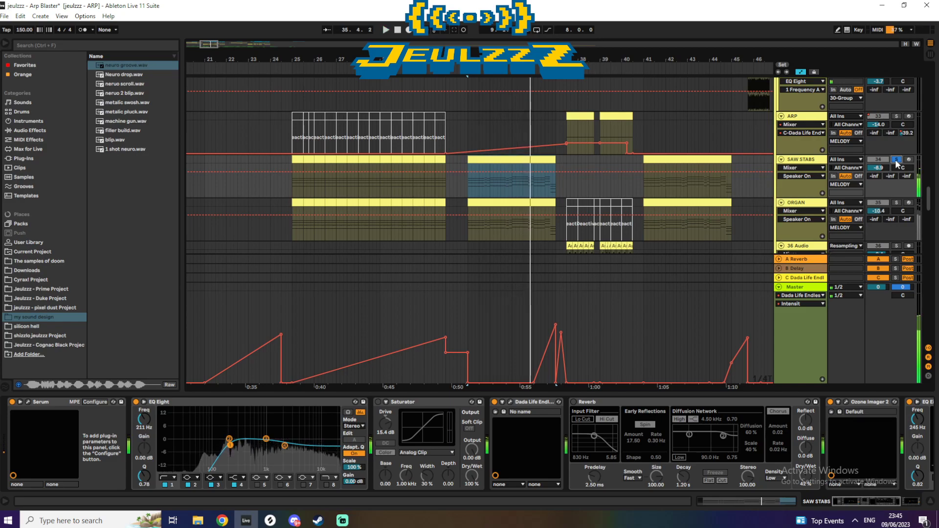
- Solo the ORGAN track and play its clip from bar 33
click(896, 202)
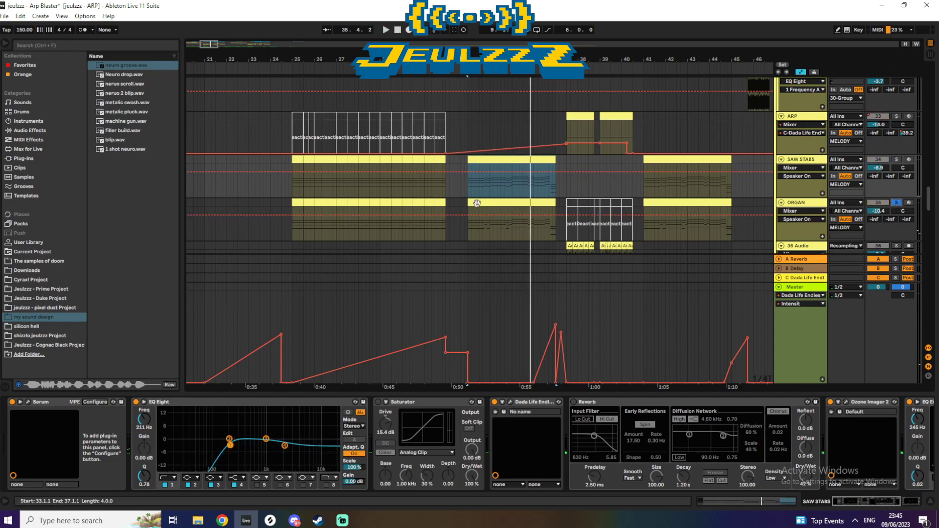
key(Down)
key(space)
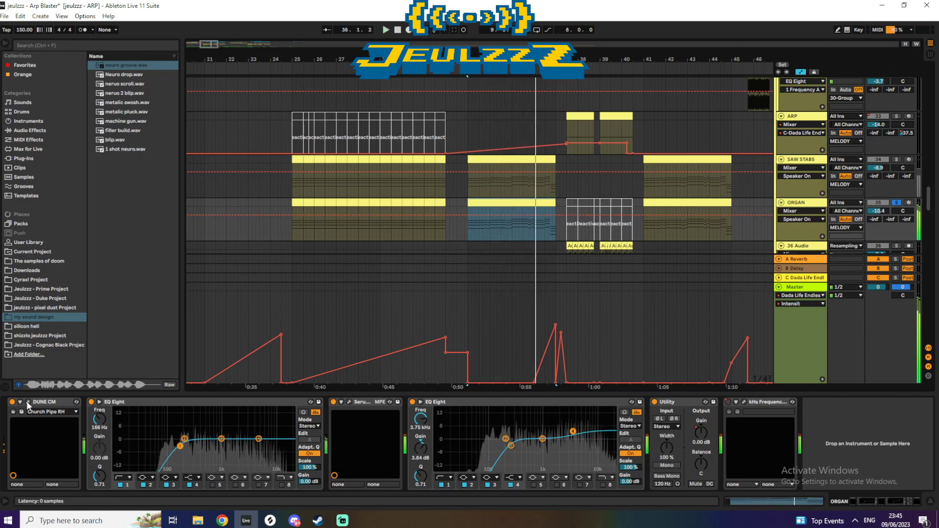
- View the Church Pipe RH patch in the ORGAN track's DUNE CM synth and close its window
key(ctrl+alt+p)
drag(388, 228, 306, 139)
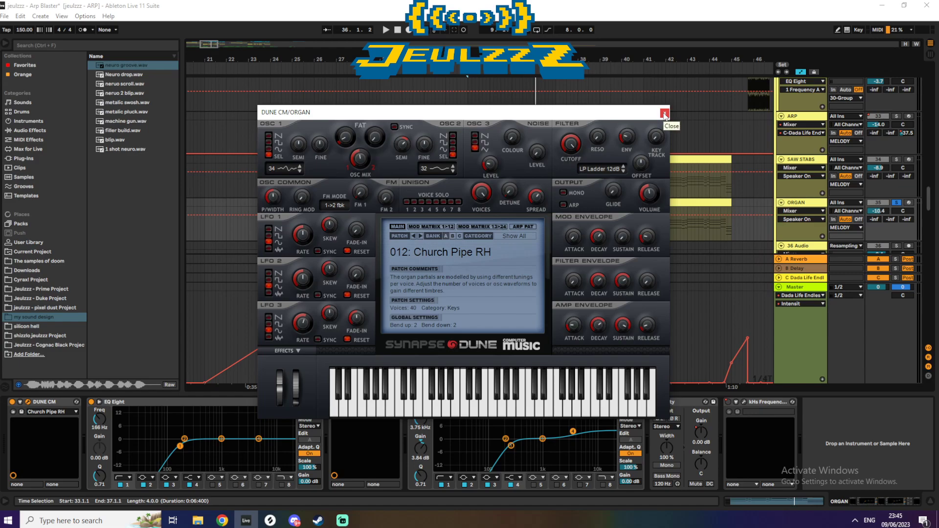
click(664, 114)
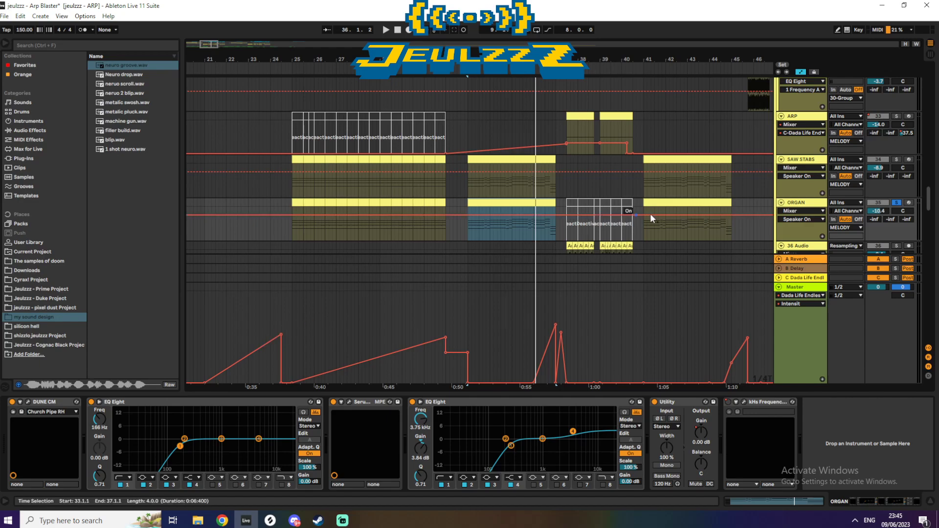
- Inspect the multiband compressor in the ORGAN track's SerumFX device and close its window
scroll(929, 203, down, 1)
scroll(930, 203, down, 2)
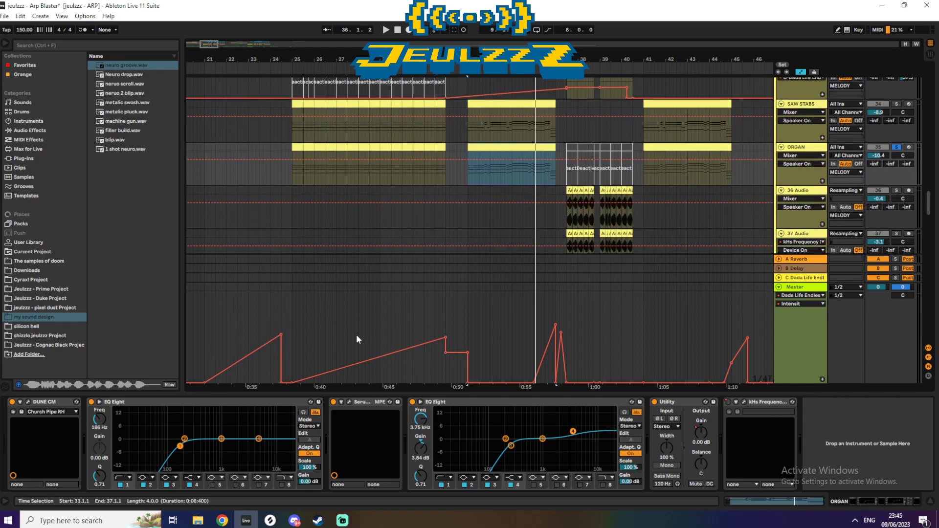
click(349, 402)
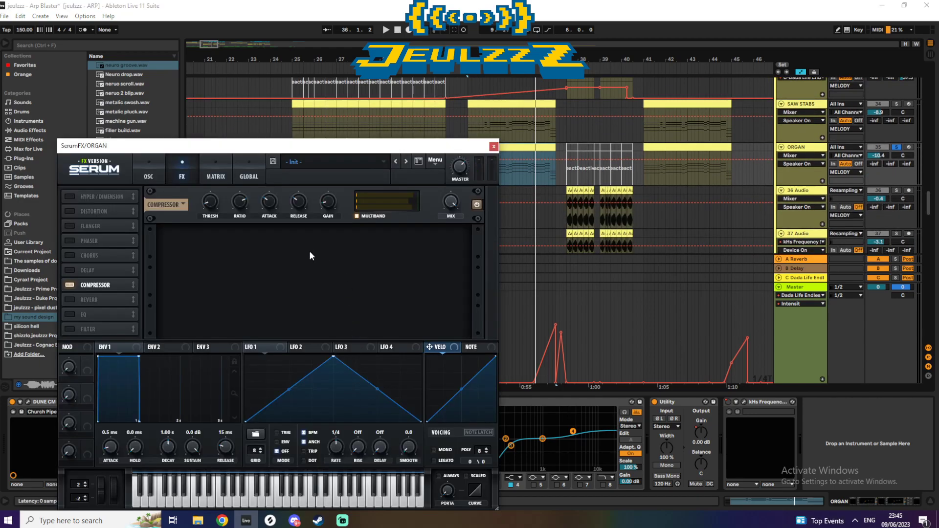
click(494, 146)
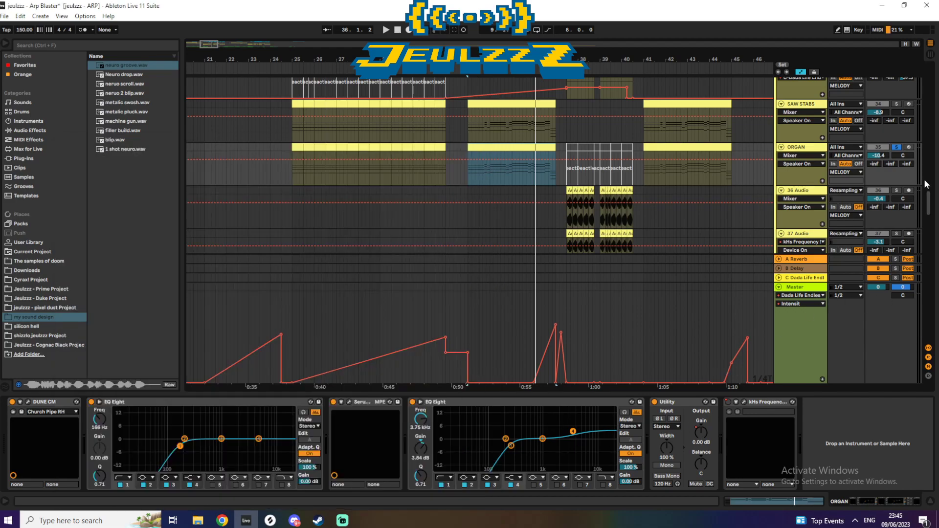
- Solo the SCREECH track, play its clip from bar 33 and open its Serum synth to view the oscillators
scroll(923, 176, down, 8)
click(897, 134)
click(537, 134)
key(space)
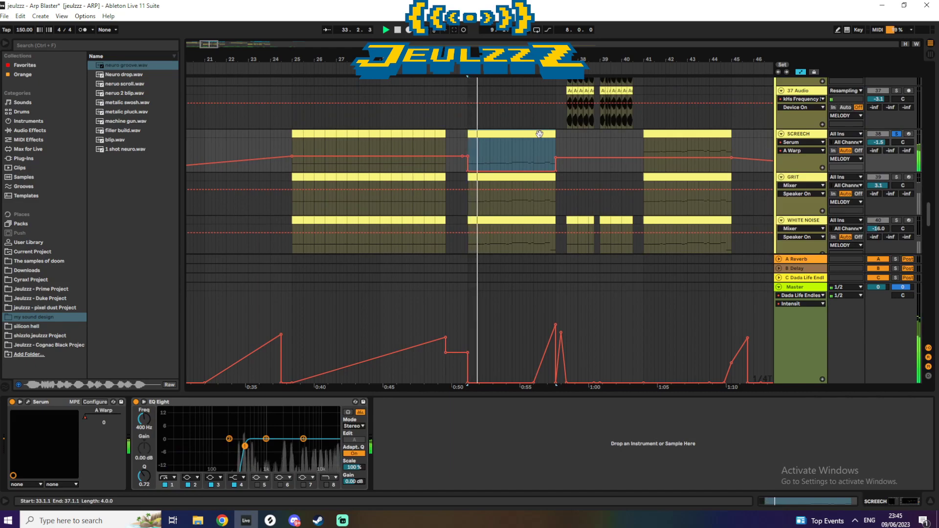
click(28, 402)
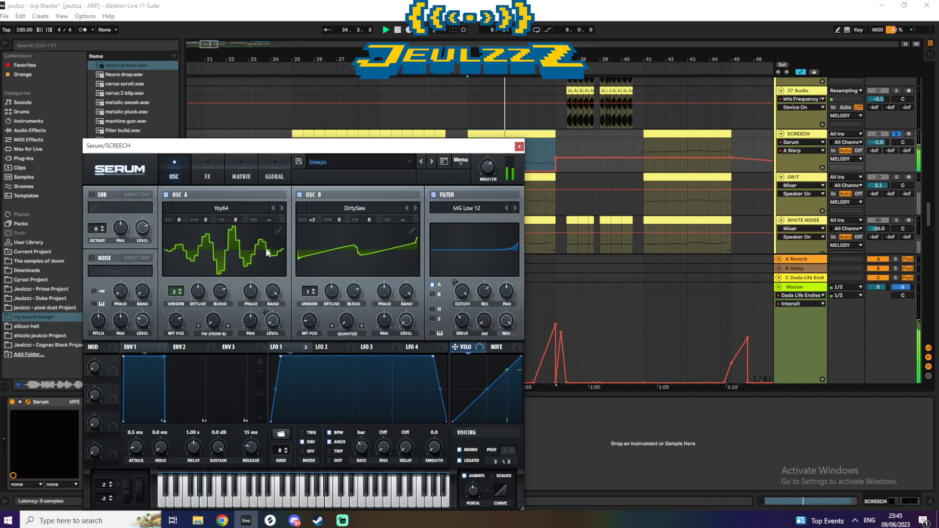
- View the delay effect in the SCREECH track's Serum and close the synth window
click(208, 171)
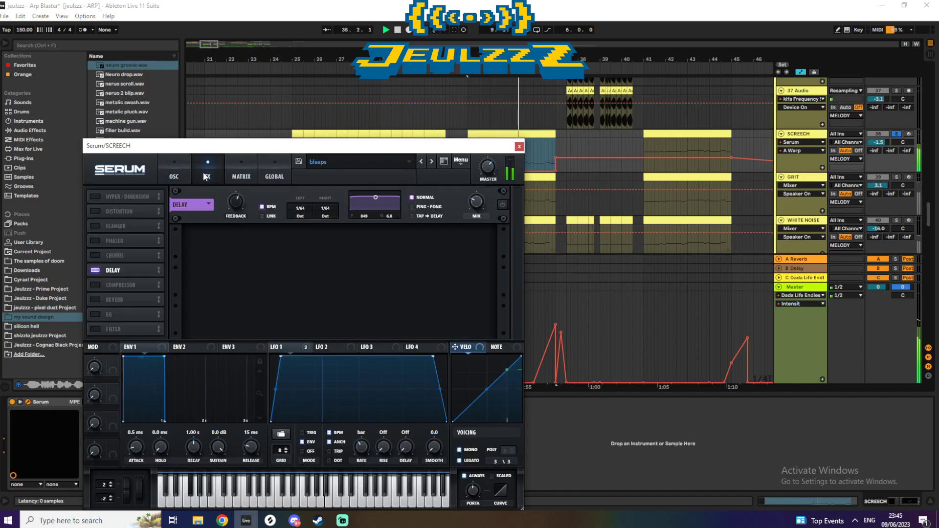
click(173, 165)
click(519, 146)
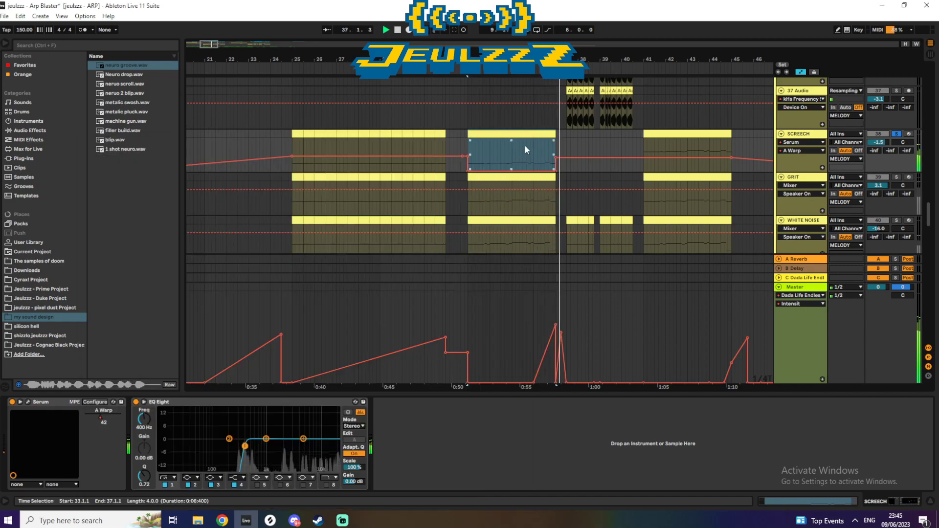
- Solo the GRIT track and play its clip from bar 33 with its Serum oscillators open
click(895, 177)
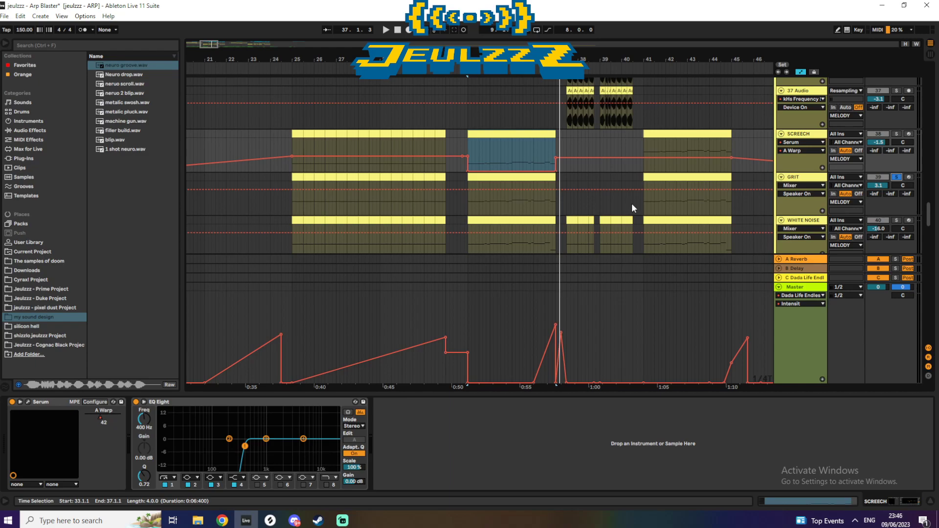
key(Down)
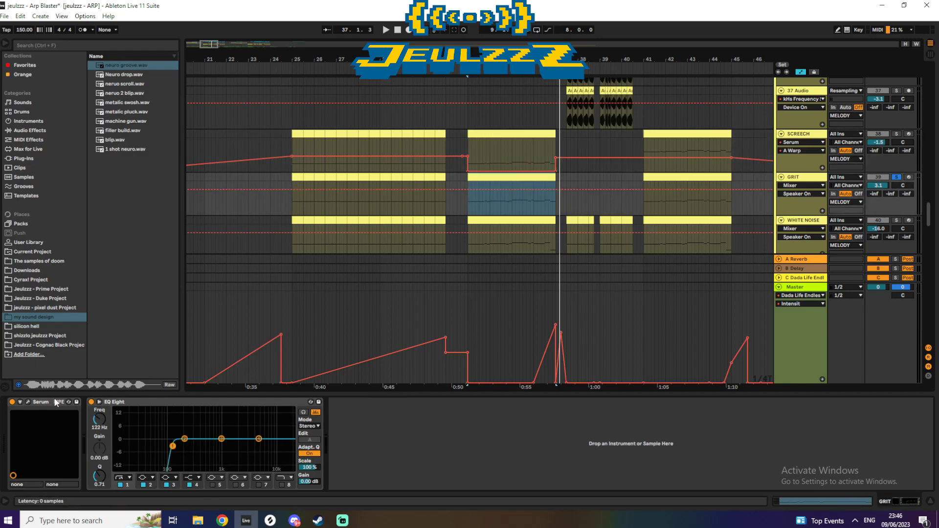
key(space)
click(27, 402)
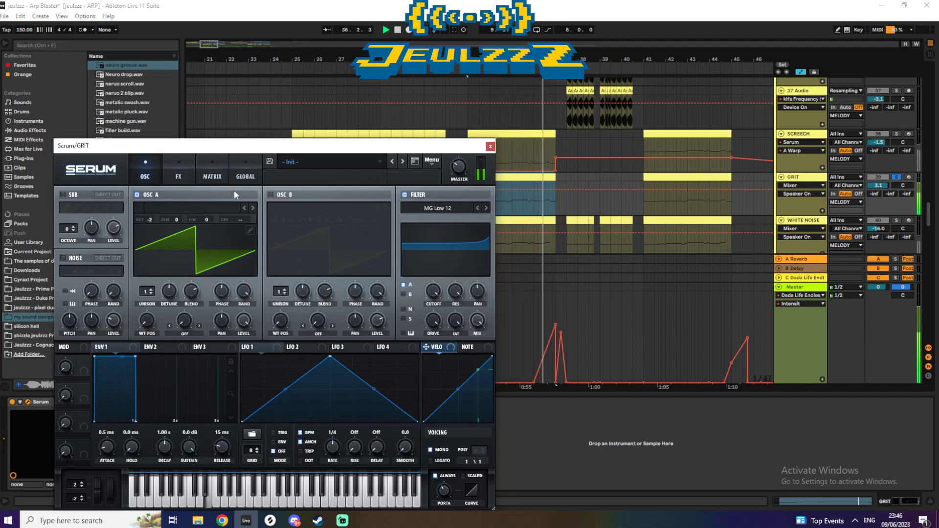
key(space)
- Inspect the multiband compressor among the effects of the GRIT track's Serum and close its window
drag(252, 149, 400, 117)
click(323, 139)
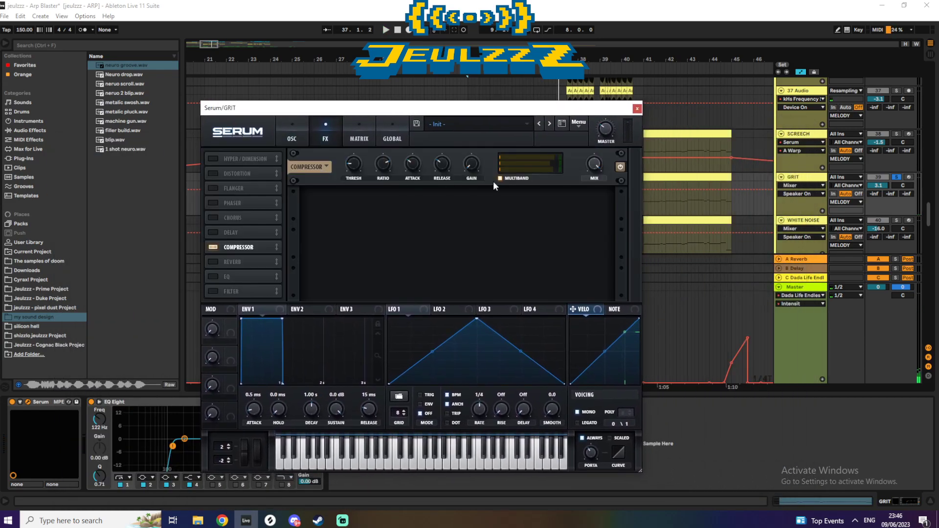
click(291, 138)
click(637, 109)
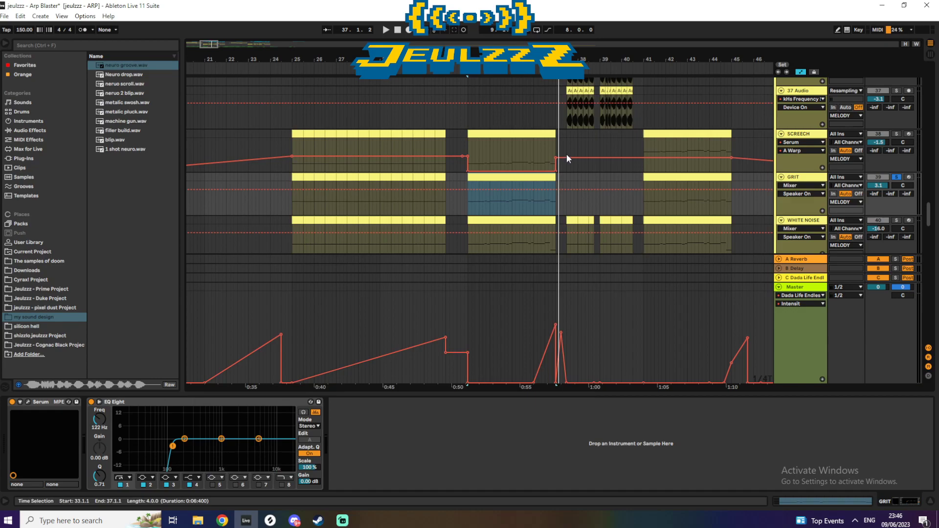
- Solo the WHITE NOISE track and play its clip from bar 33
scroll(912, 218, down, 2)
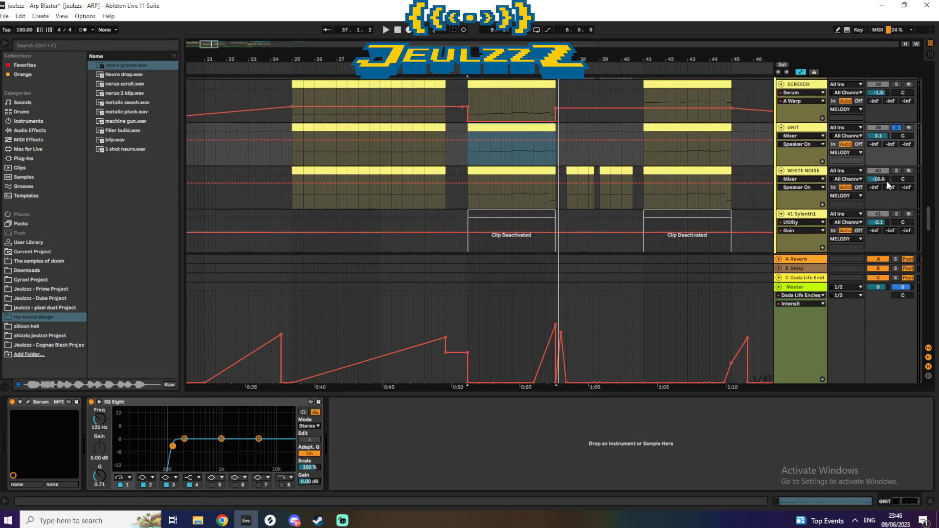
click(896, 170)
click(489, 176)
key(space)
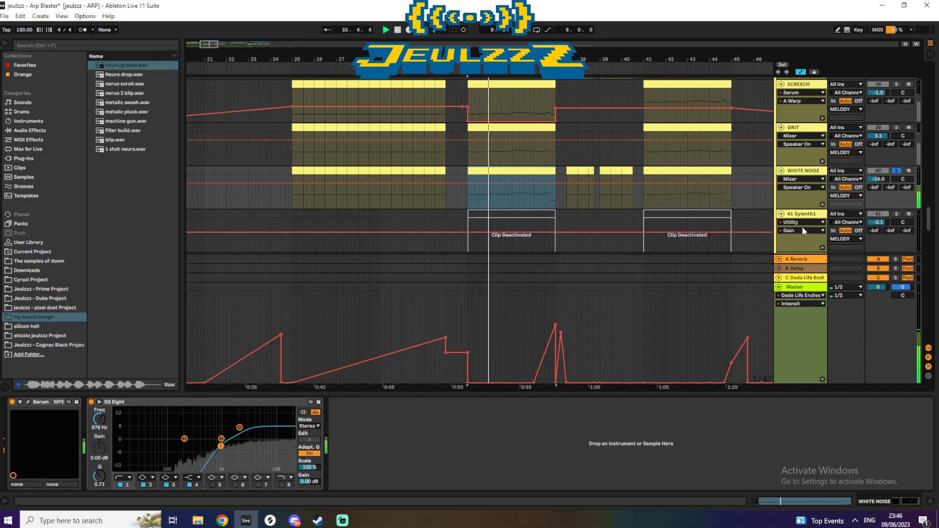
- Stop playback, select the sub track's clip at bar 33 and solo the track
scroll(931, 217, down, 5)
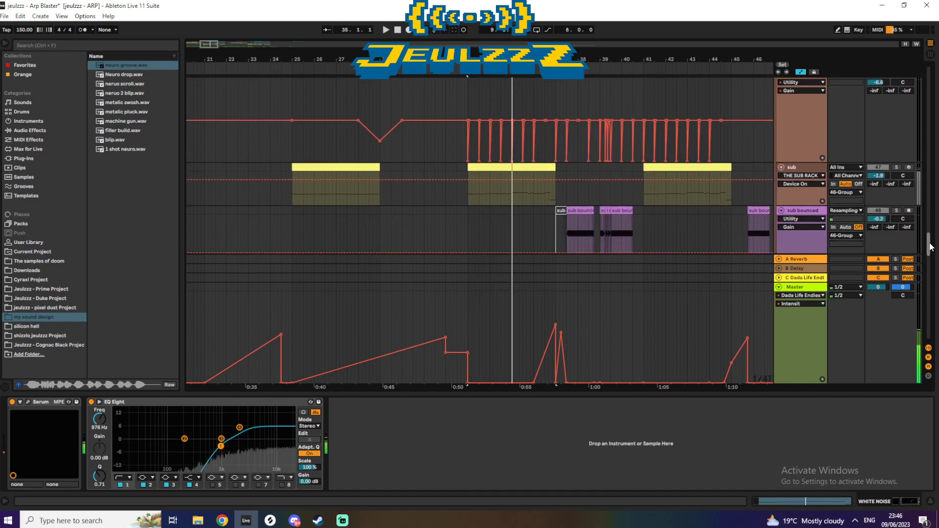
click(515, 173)
key(space)
click(896, 168)
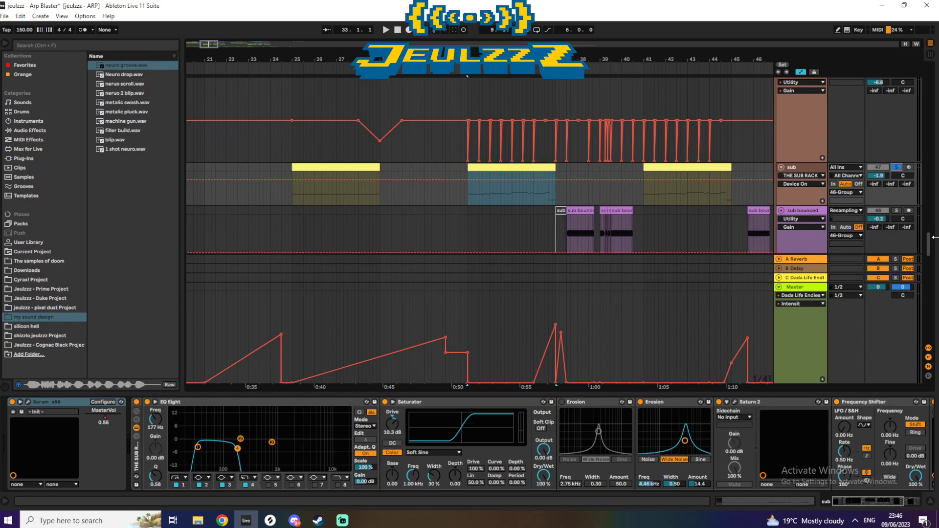
- Show the 46 Group's Utility gain automation around bars 33 to 37 and play the soloed sub through it
scroll(931, 237, up, 2)
key(Up)
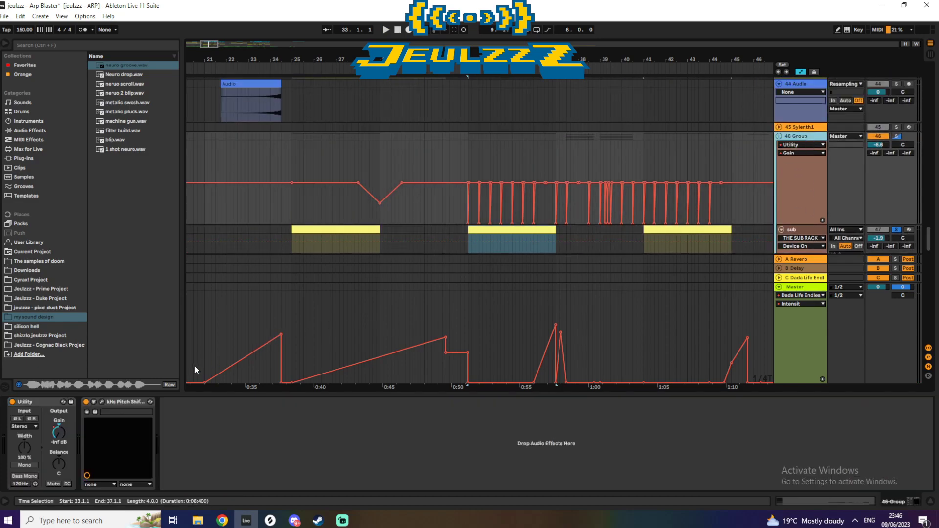
scroll(928, 244, down, 2)
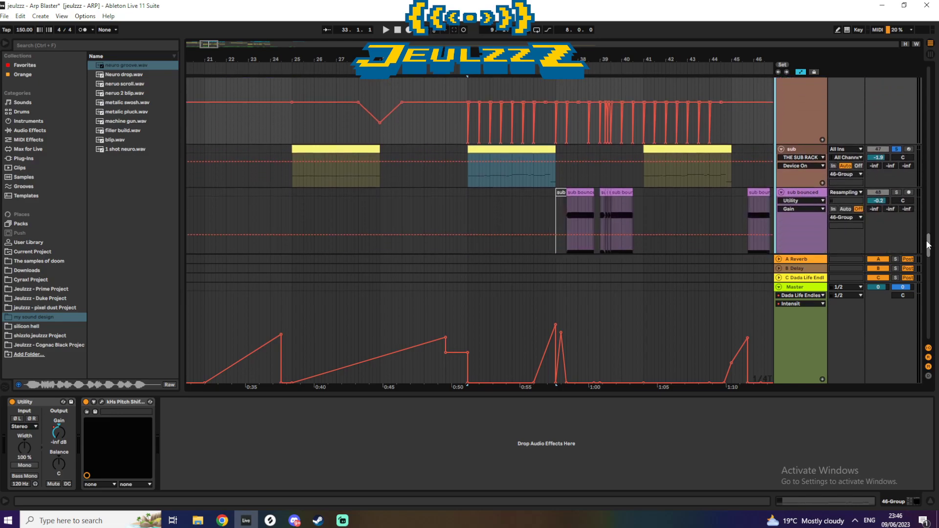
drag(210, 44, 209, 91)
scroll(924, 248, up, 2)
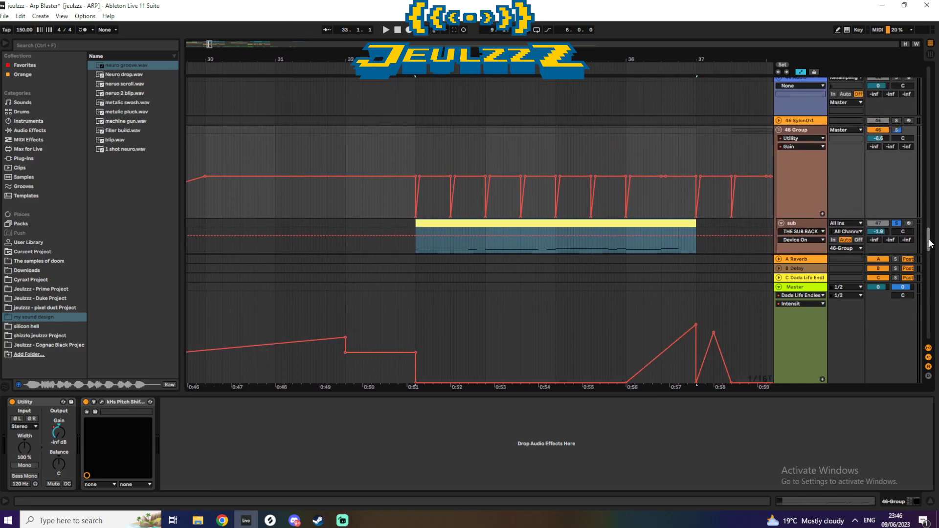
key(space)
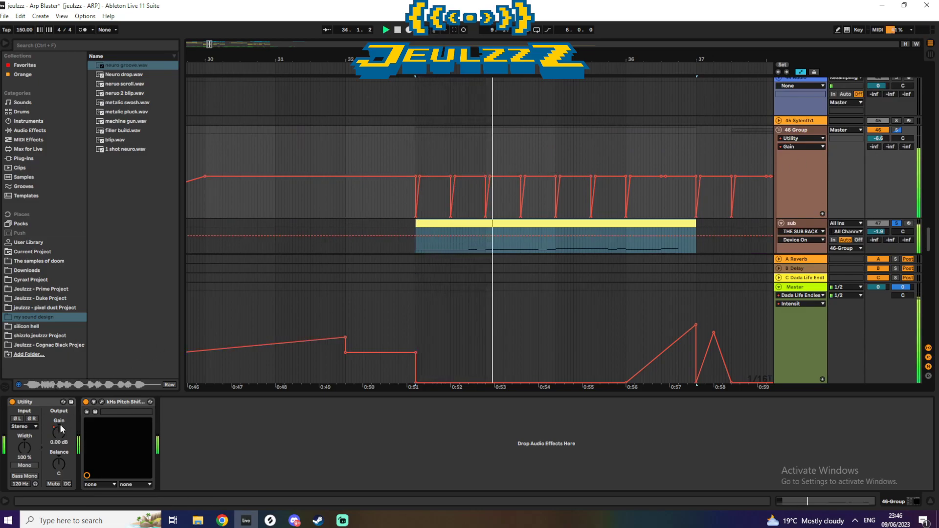
- Look through the sub track's device chain, view its Serum sine oscillator and close the synth window
scroll(933, 222, down, 2)
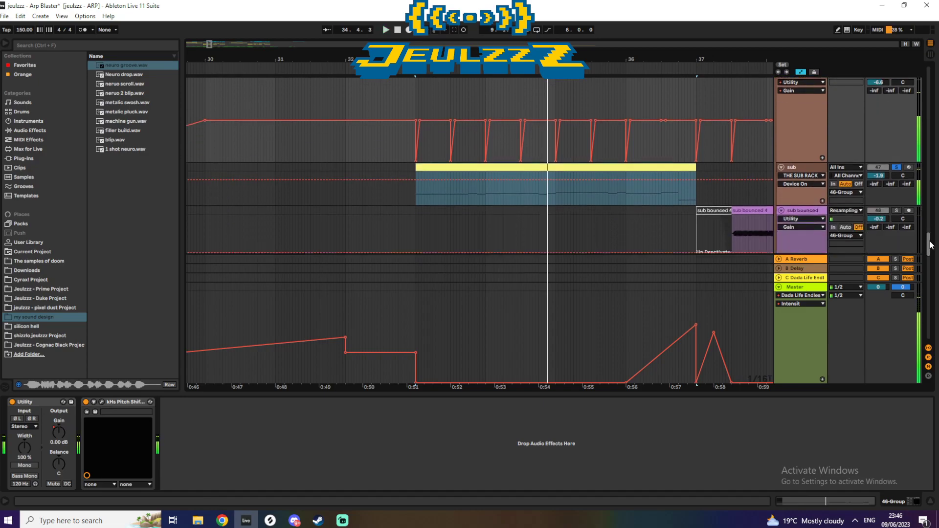
click(719, 190)
mouse_move(879, 497)
mouse_down()
mouse_move(906, 501)
mouse_move(888, 497)
mouse_up()
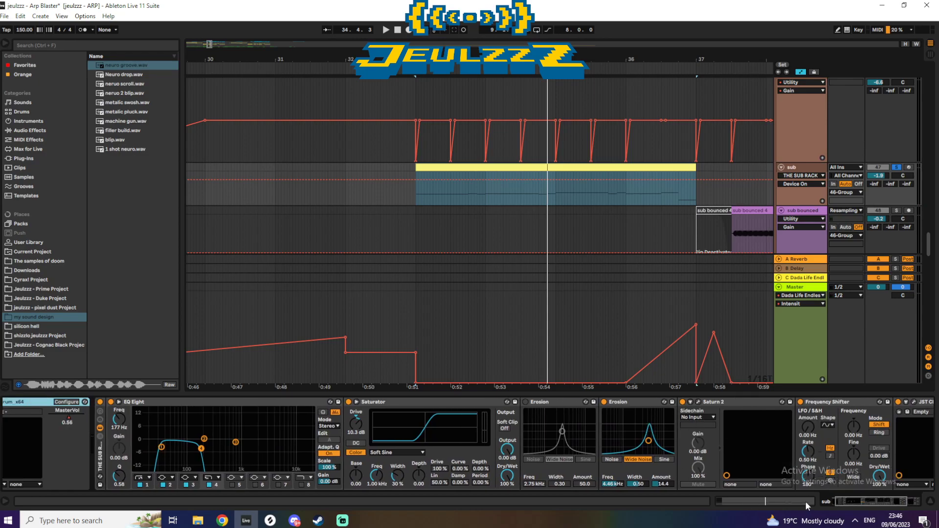
drag(875, 502, 870, 503)
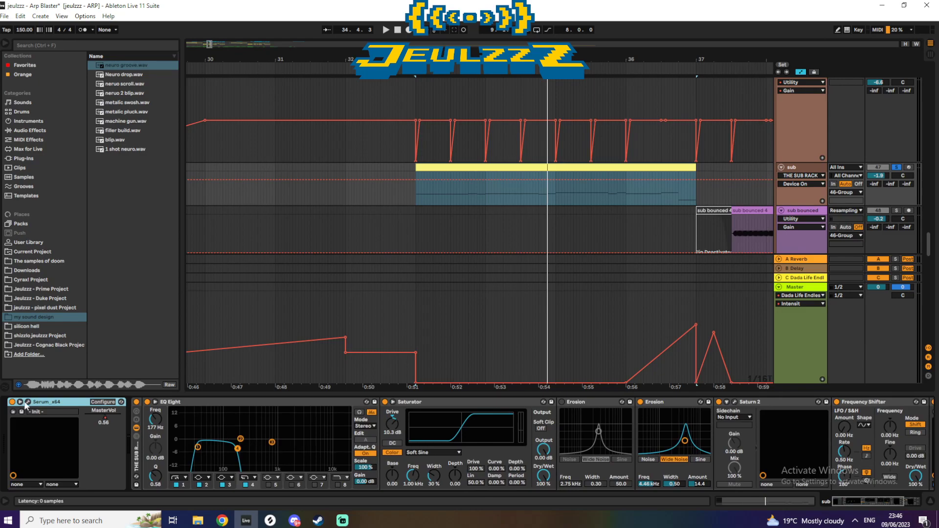
click(29, 402)
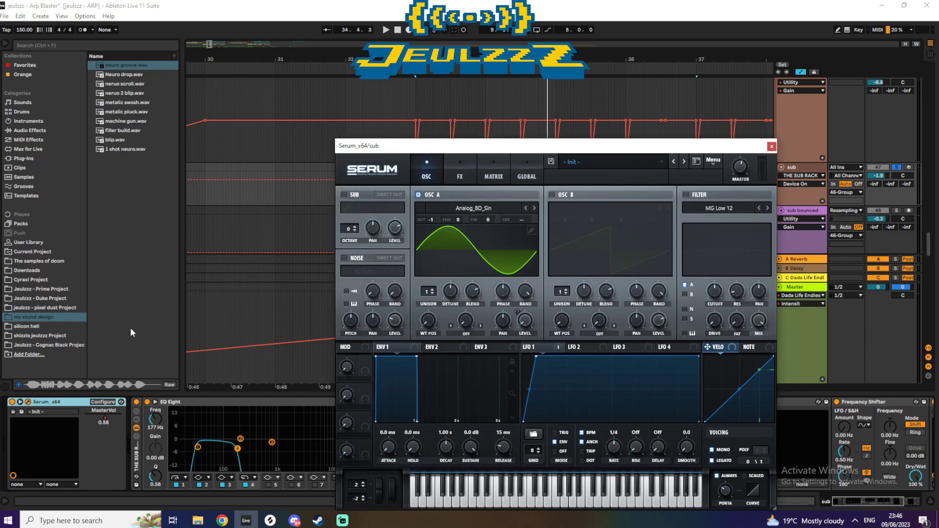
click(771, 147)
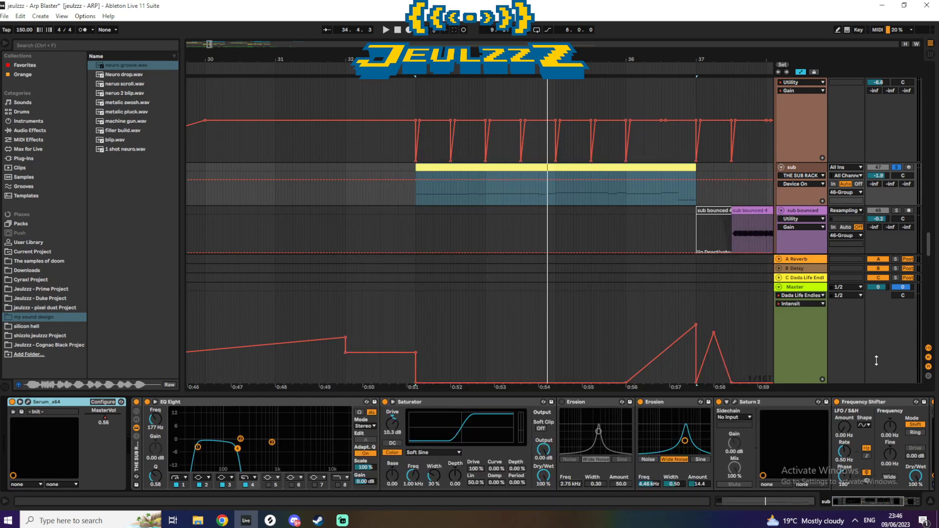
- Solo the MELODY group and play all its layers together
scroll(930, 243, down, 2)
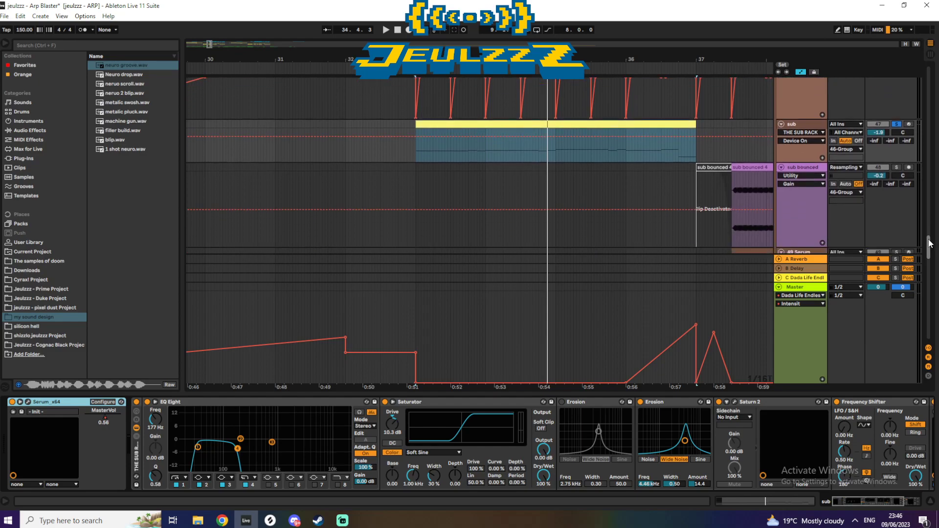
scroll(929, 243, up, 5)
scroll(922, 243, down, 4)
scroll(922, 243, down, 2)
scroll(923, 243, up, 2)
drag(923, 243, 910, 130)
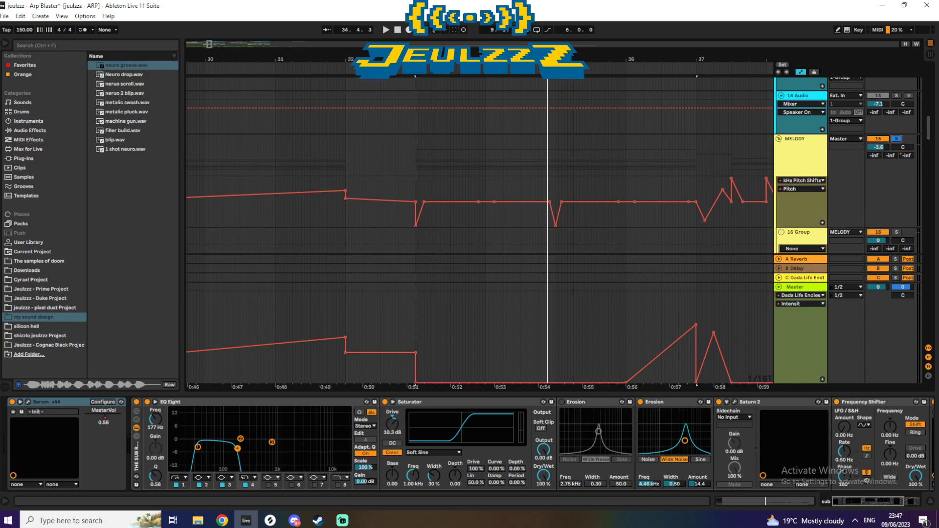
key(space)
- Select the ORGAN track's clip at bar 33 to show its device chain
drag(930, 134, 928, 212)
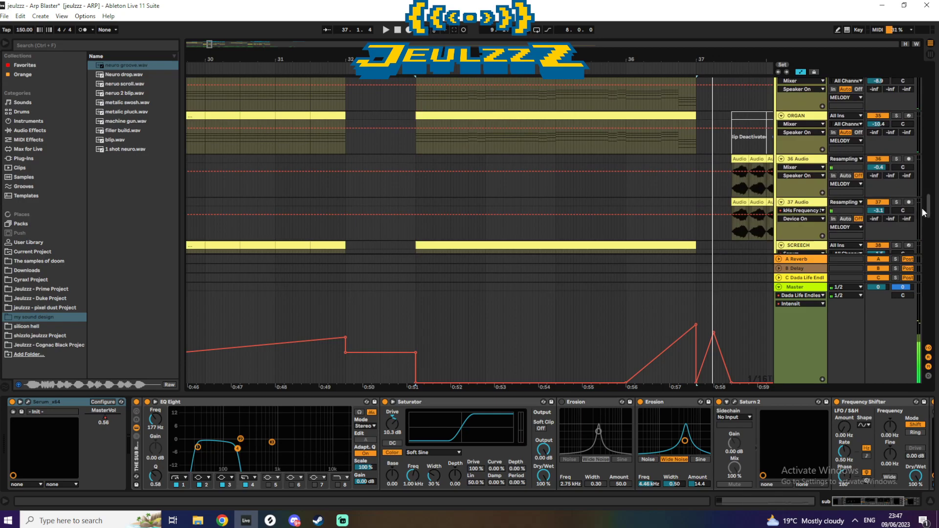
scroll(608, 174, up, 2)
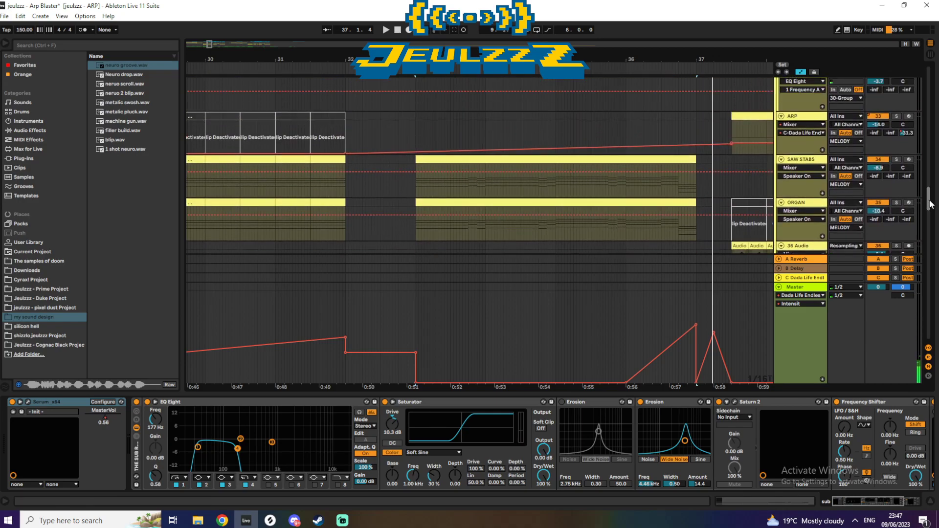
click(608, 181)
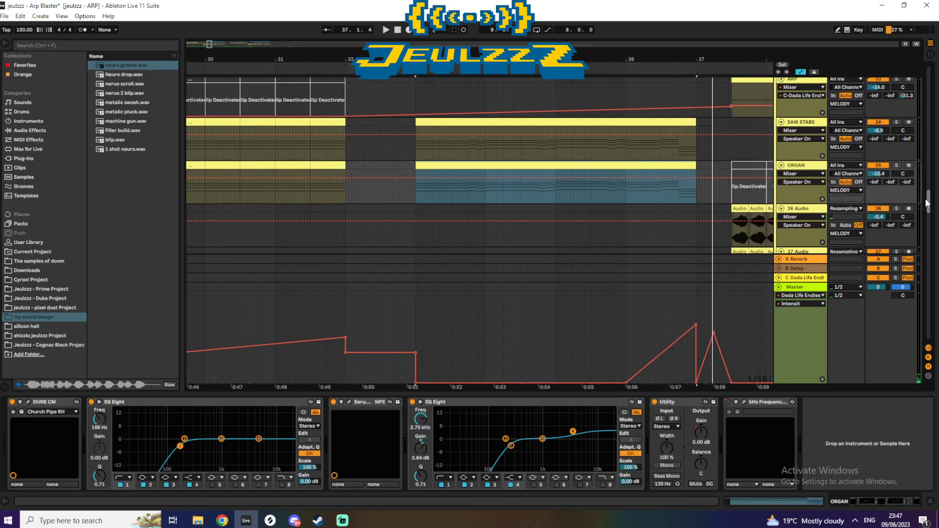
scroll(622, 187, up, 2)
- Solo the 57 Group and play the vocal chops on the 60 EDM Vocal track from the first chop after bar 33
drag(930, 200, 931, 250)
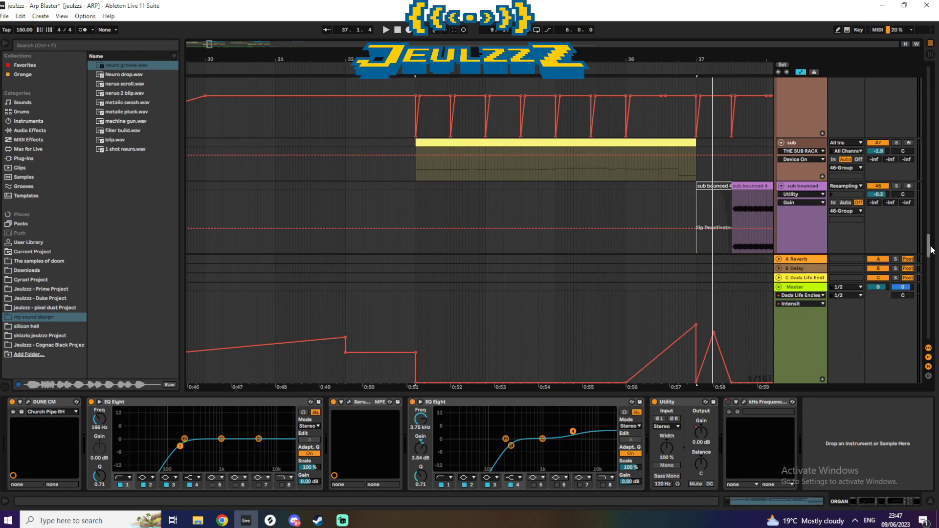
drag(930, 250, 927, 271)
click(837, 128)
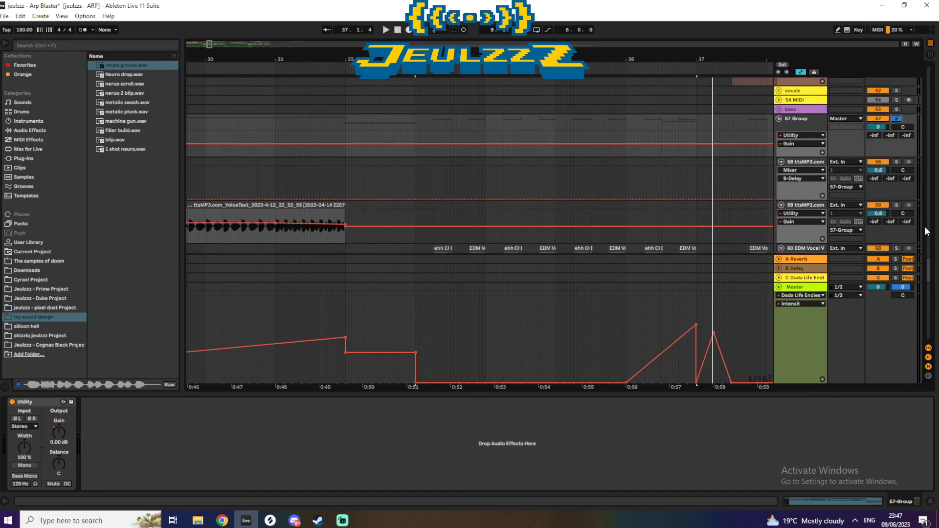
scroll(710, 225, down, 3)
click(435, 174)
key(space)
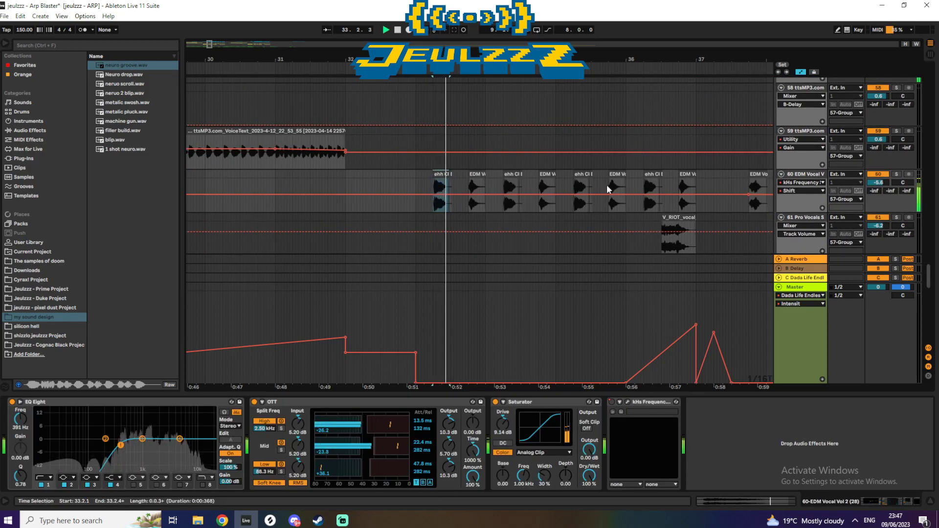
- Play the vocal clip at bar 32 on the 62 Audio track
drag(927, 280, 928, 284)
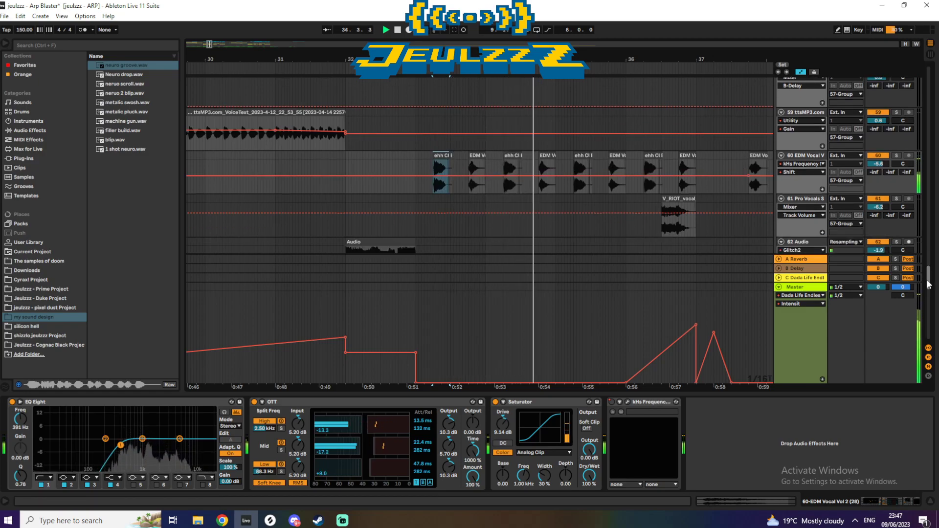
scroll(383, 101, down, 6)
key(space)
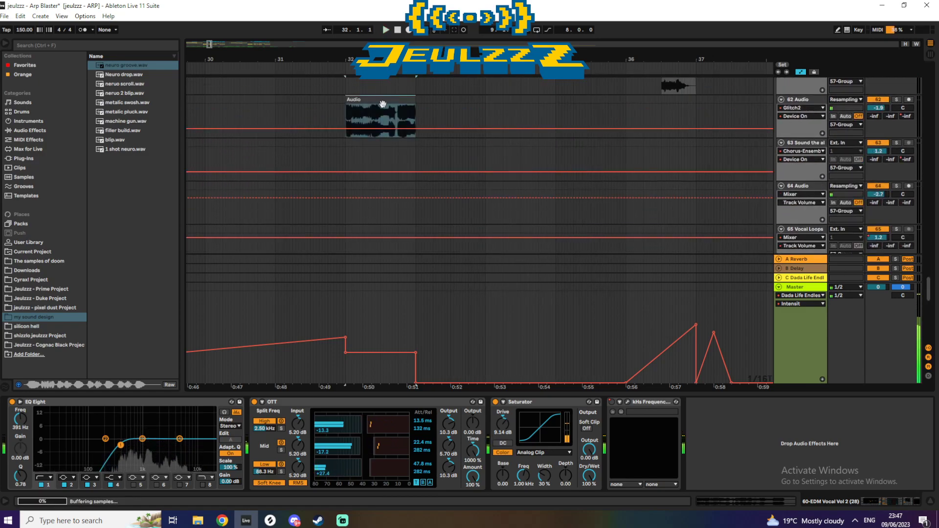
click(383, 101)
key(space)
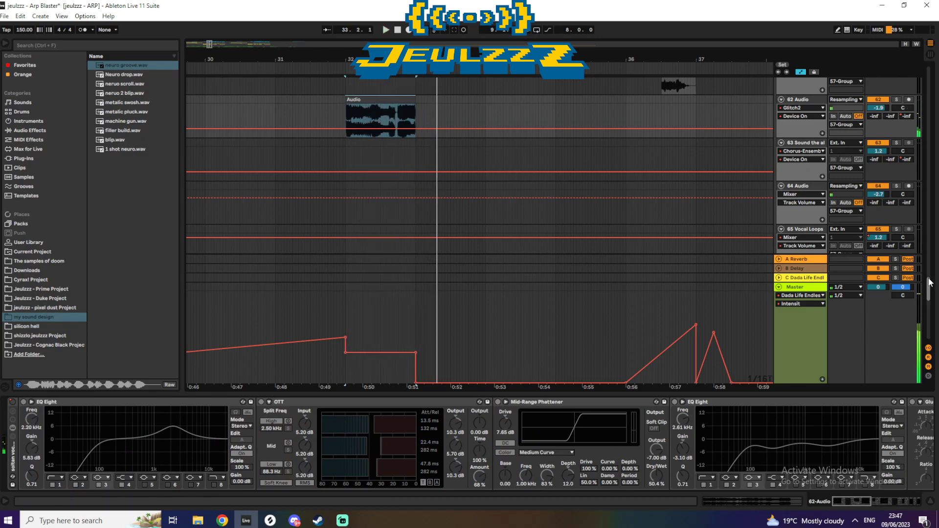
- Look over the impact and riser clips in the fx tracks, and return to the ARP, SAW STABS and ORGAN clips around bars 27 to 45
scroll(930, 273, up, 3)
scroll(930, 274, down, 10)
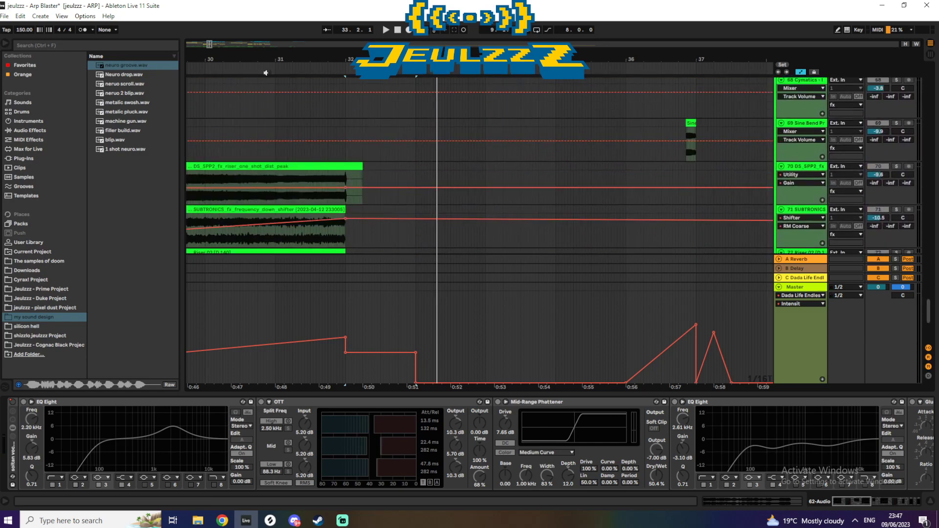
key(minus)
key(minus)
key(minus)
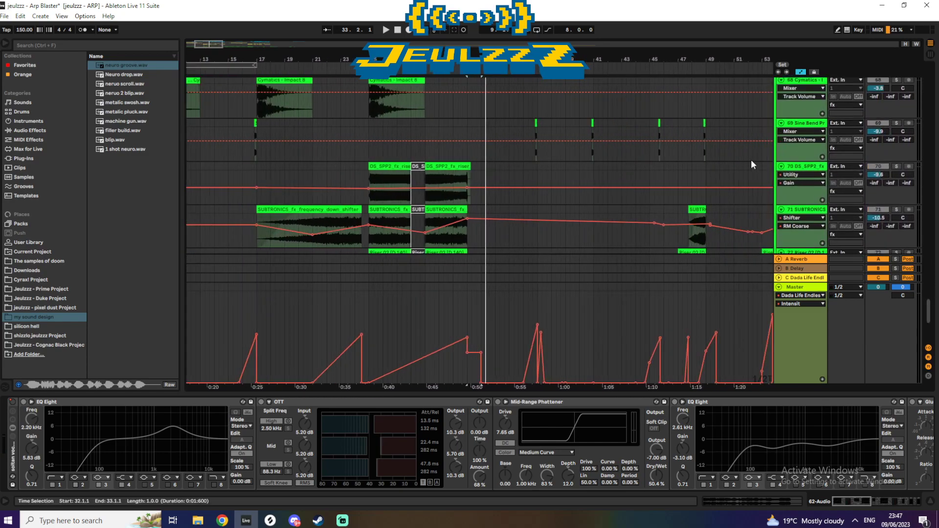
drag(929, 313, 931, 201)
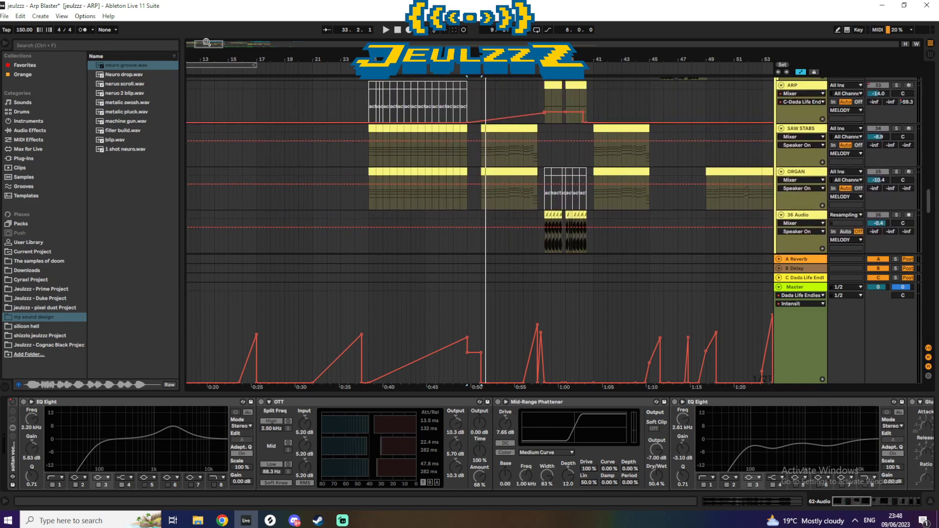
scroll(570, 139, up, 5)
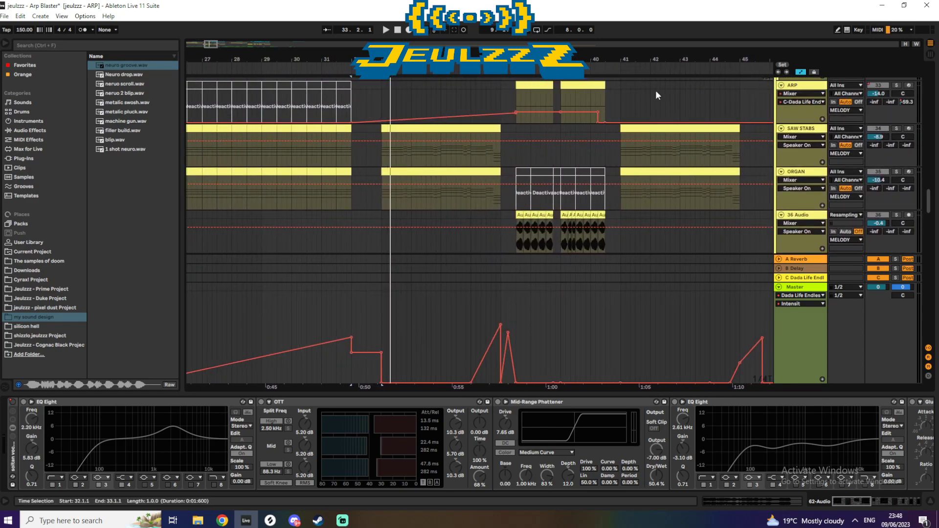
- Show the device chains of the 1 Group drum group and its snare track
scroll(930, 208, down, 1)
drag(930, 208, 917, 75)
click(806, 88)
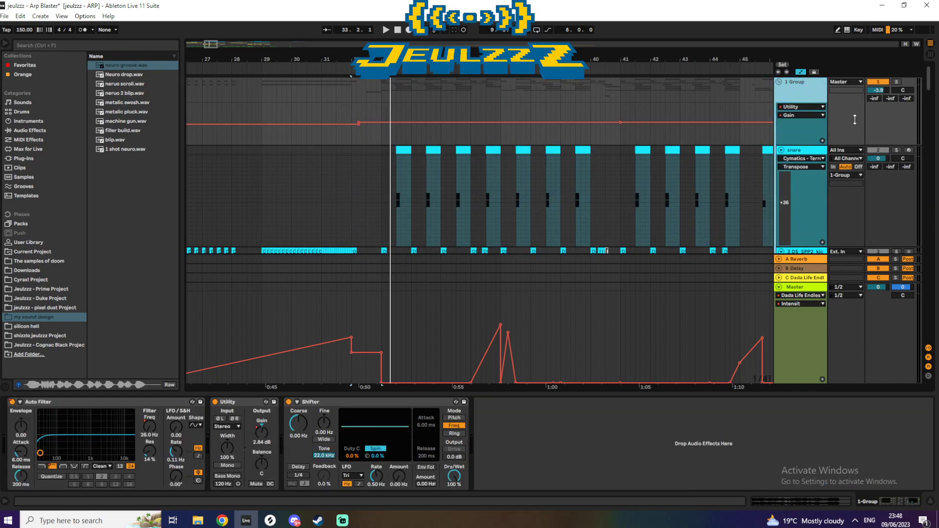
click(805, 156)
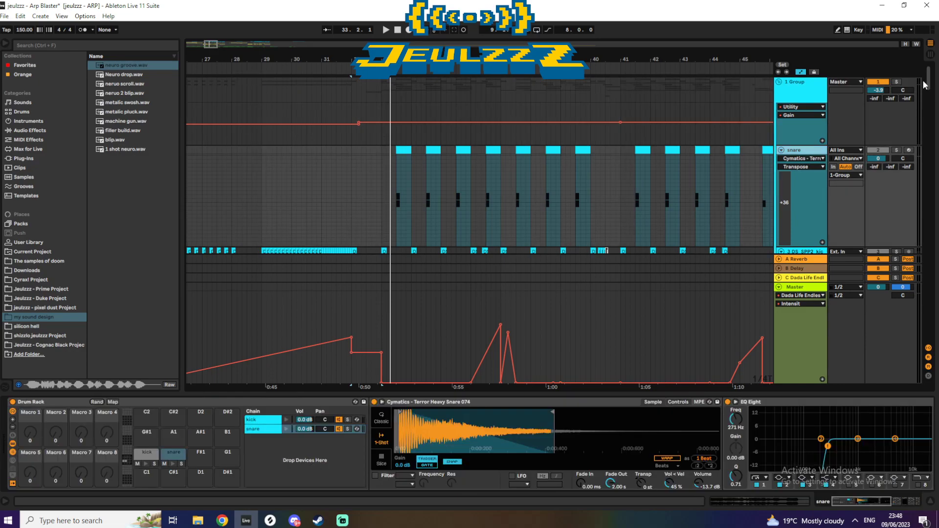
- Show the device chains of the 4 Freeze cymbal loop track and the 5 DS_SPP2 snare track
scroll(925, 84, down, 3)
click(805, 206)
click(804, 161)
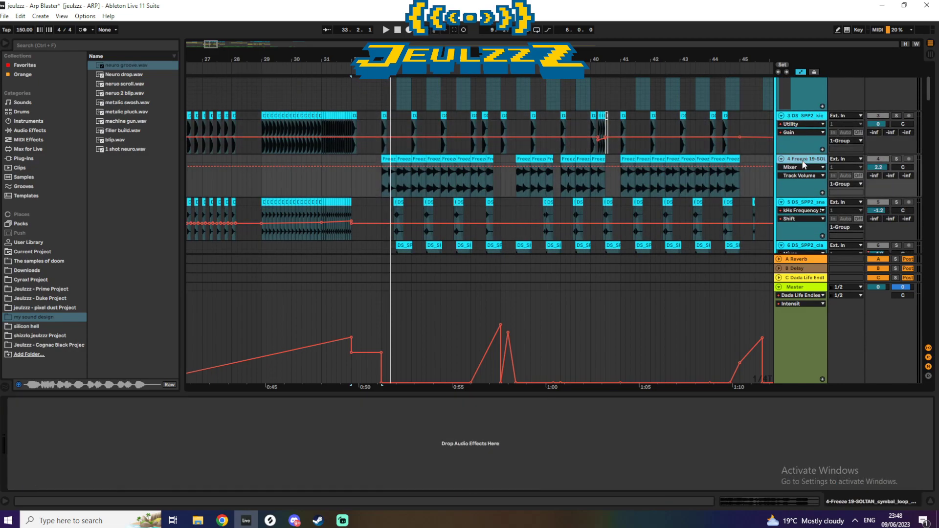
click(807, 208)
scroll(836, 146, down, 1)
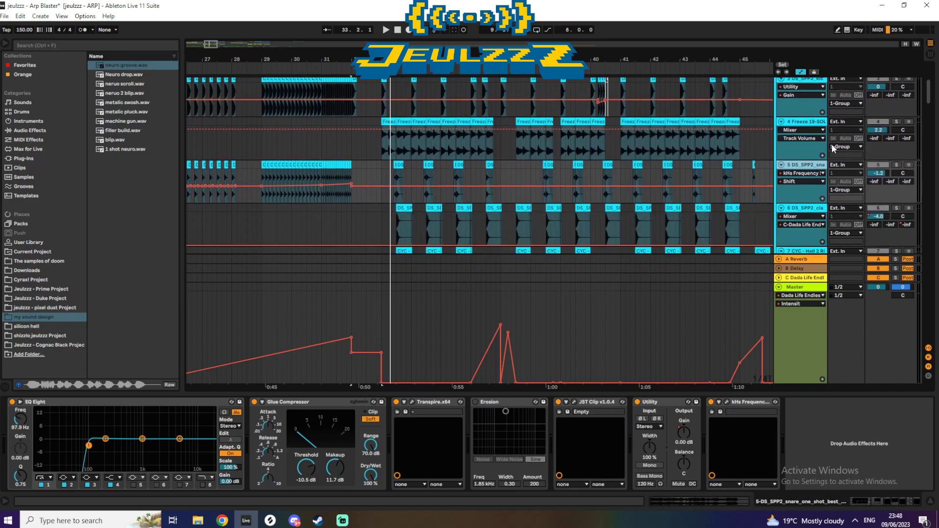
- Check the device chains of the 6 DS_SPP2 clap, 8 Jack Ü Febreeze Snare and 7 CYC Hell 2 Rim Shot Snare tracks
click(802, 216)
scroll(821, 135, down, 3)
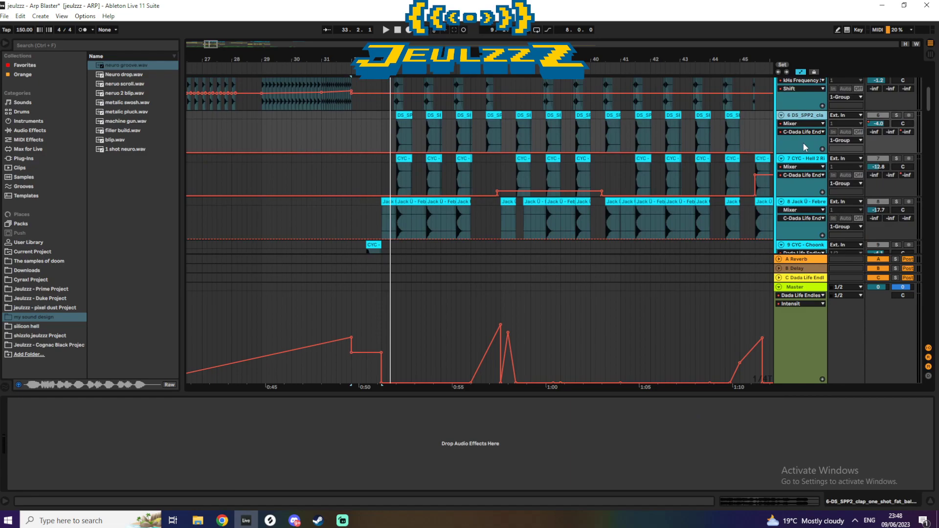
click(793, 201)
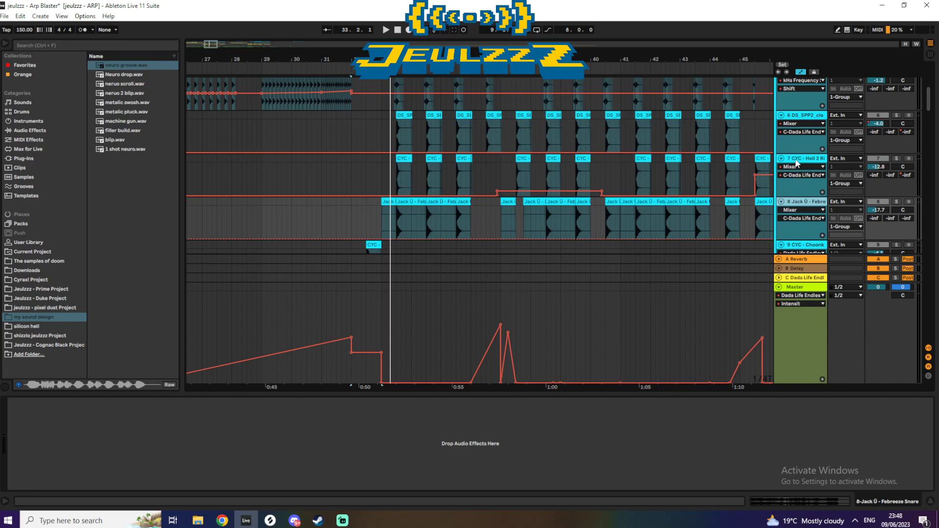
click(796, 161)
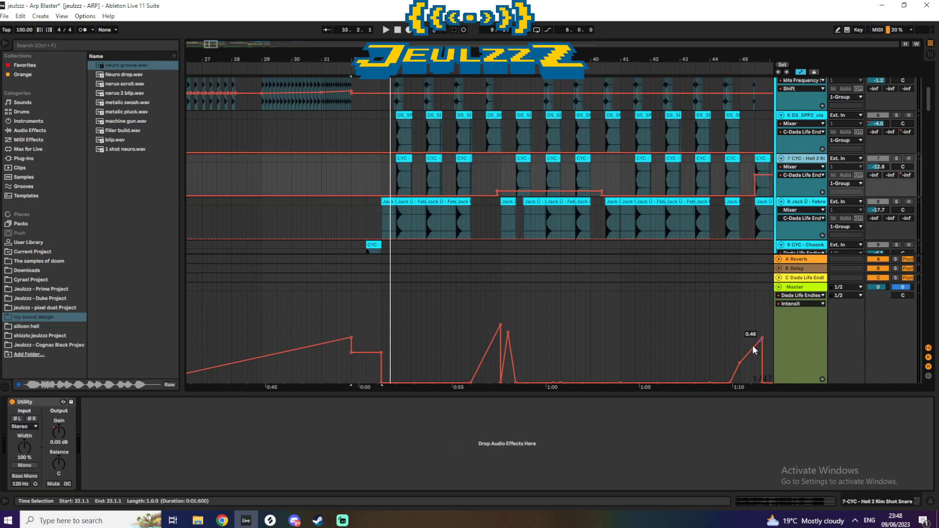
click(800, 207)
drag(930, 104, 931, 136)
- Solo the MELODY group and view its kHs Frequency Shifter Shift automation, followed by its kHs Pitch Shifter Pitch automation
click(794, 120)
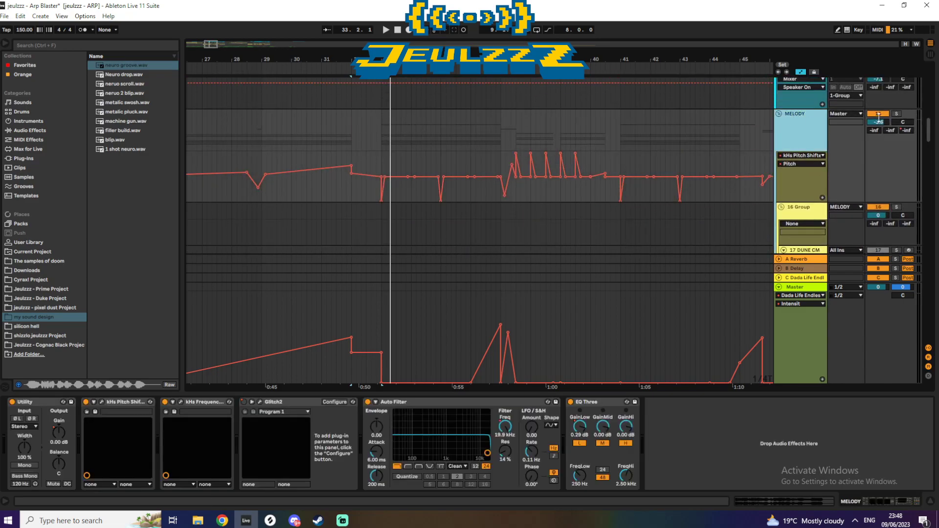
click(897, 114)
click(370, 126)
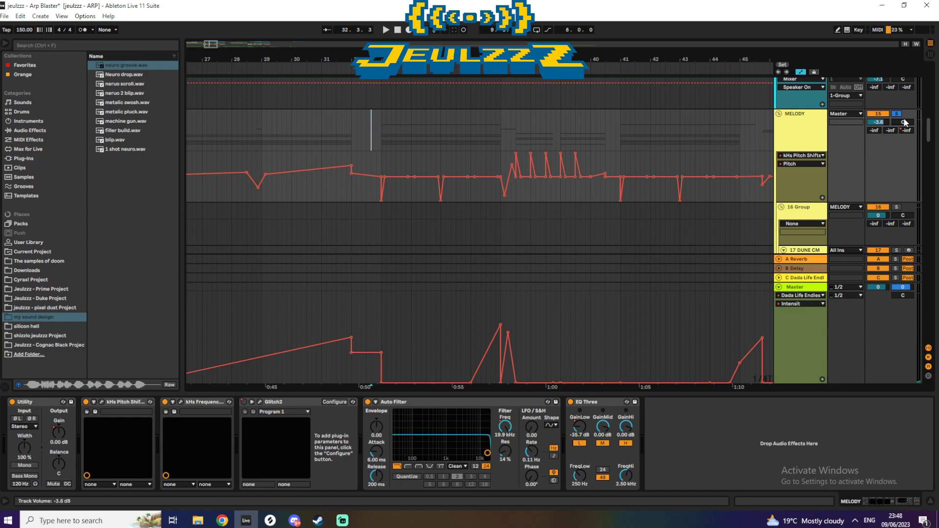
click(802, 155)
click(797, 182)
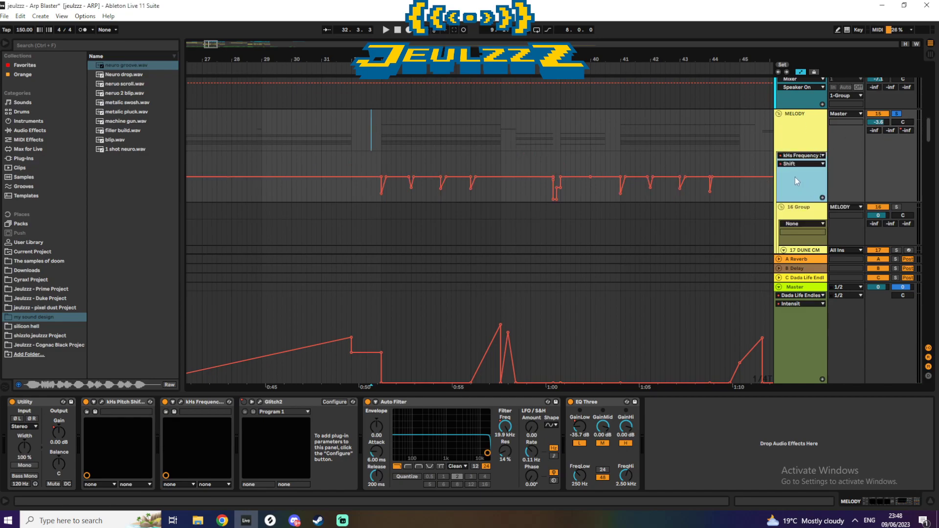
click(797, 155)
click(786, 175)
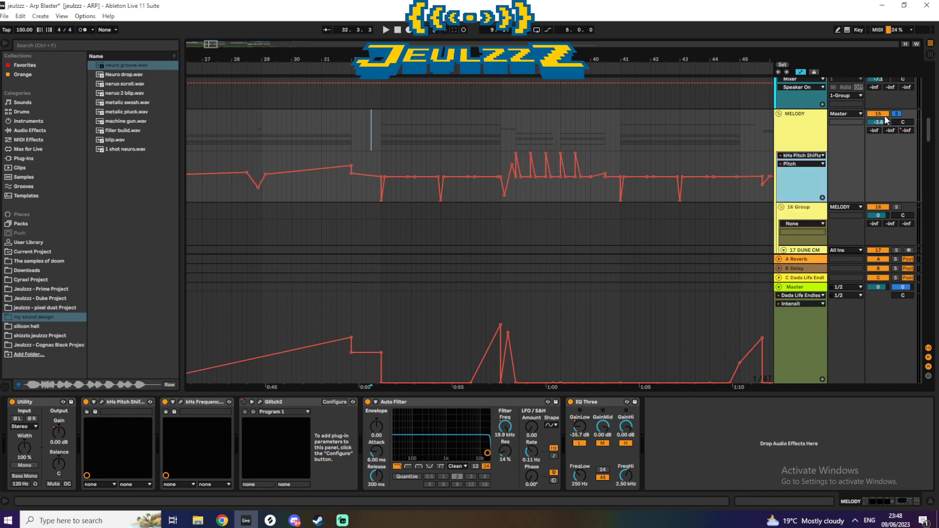
- Play the soloed MELODY group from bar 33, and again from partway through that bar in a closer view
click(381, 126)
key(space)
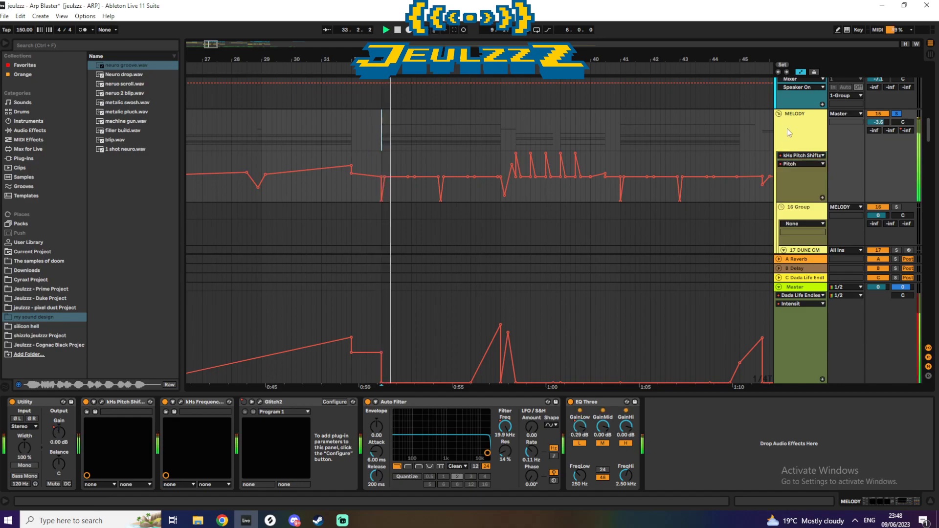
drag(209, 44, 211, 116)
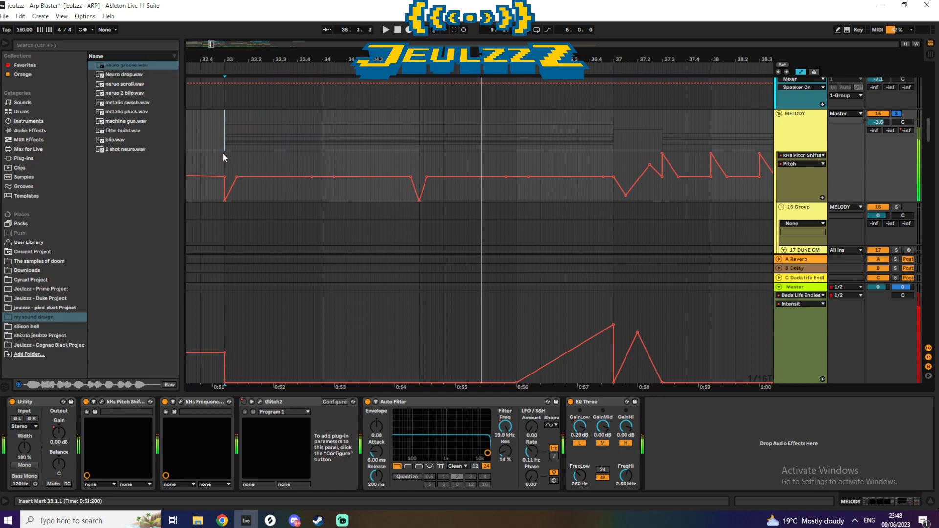
click(741, 188)
click(305, 132)
key(space)
- Switch the MELODY group's displayed automation through Glitch2 back to kHs Pitch Shifter Pitch, showing bars 33 to 47
click(802, 155)
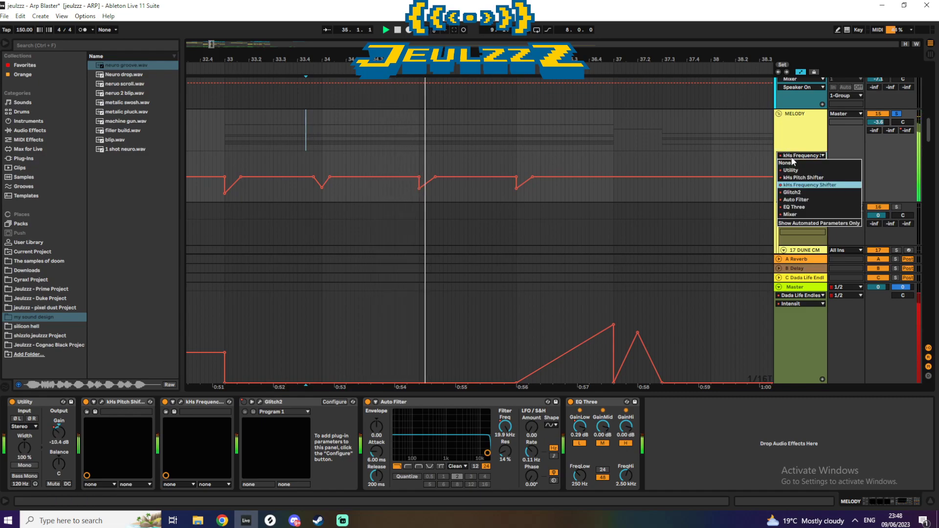
click(802, 186)
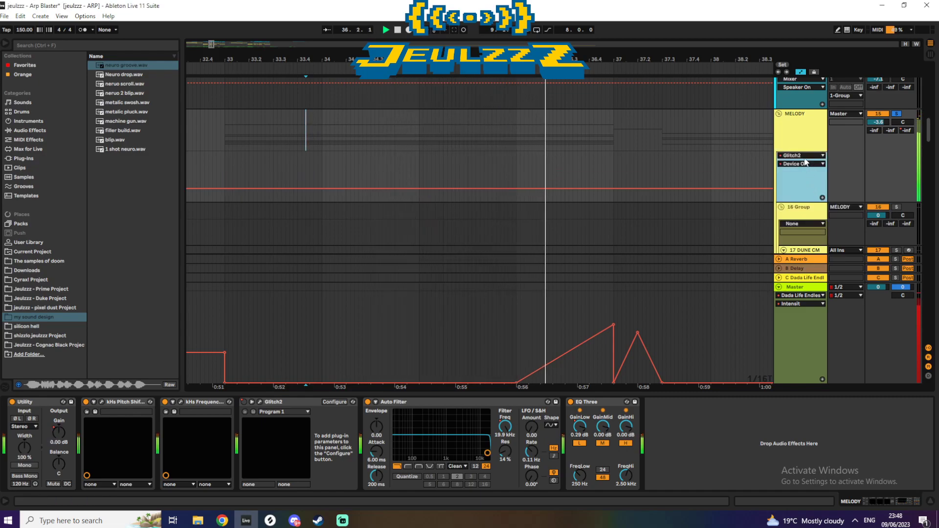
click(809, 156)
click(804, 178)
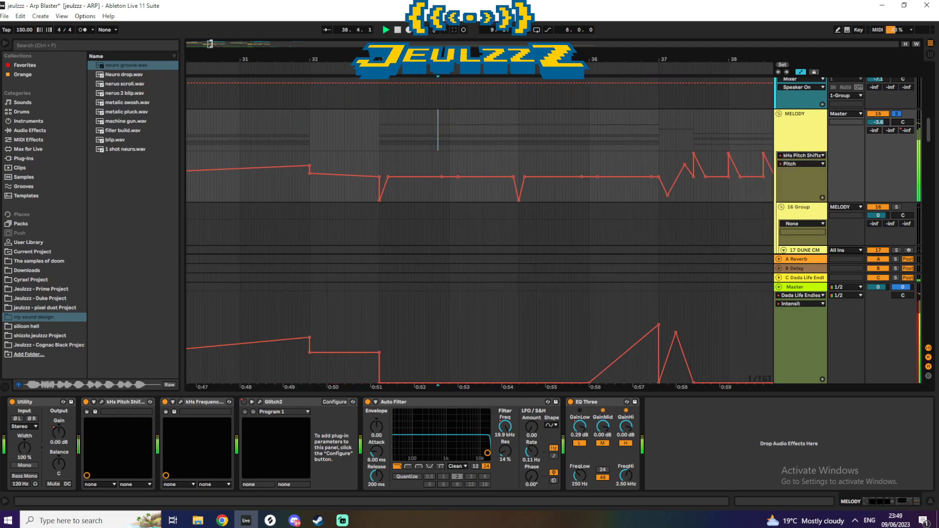
drag(210, 44, 213, 43)
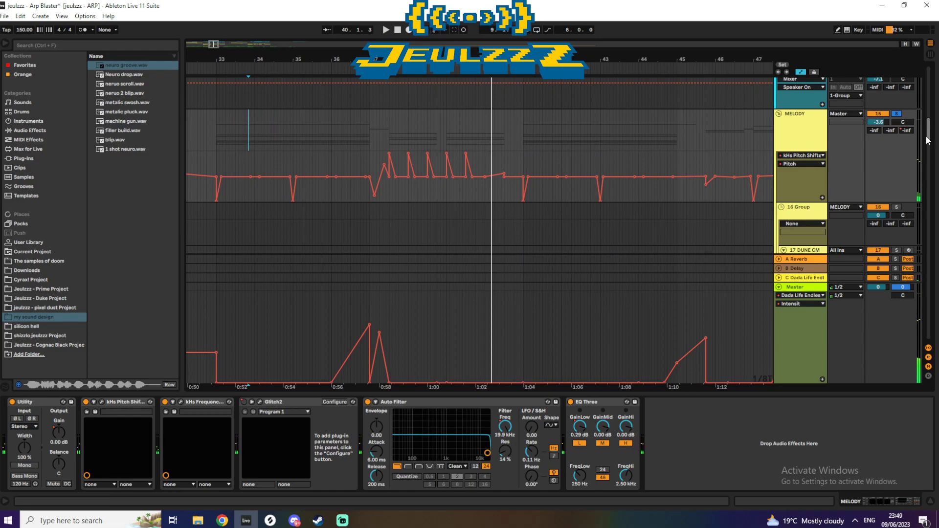
- Solo the 36 Audio track and play it from its first clip at bar 37.3
scroll(930, 192, down, 10)
scroll(931, 191, down, 8)
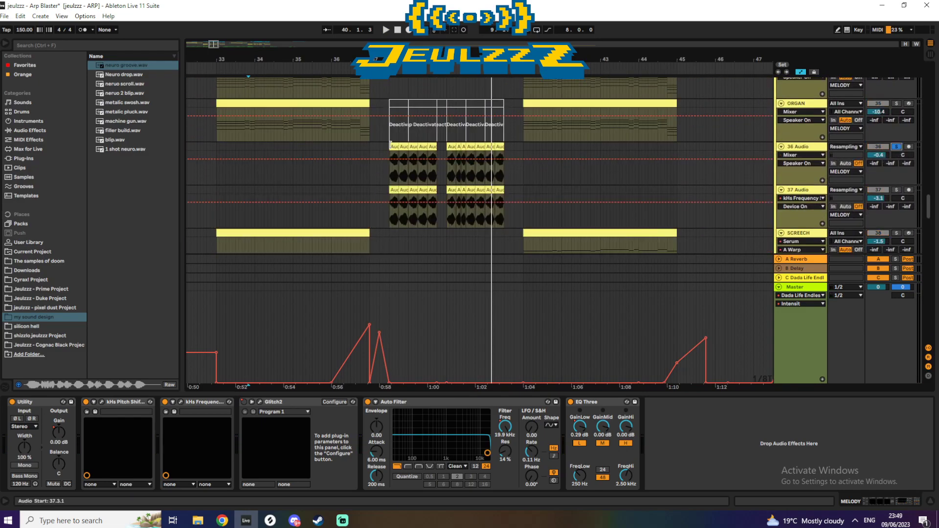
click(394, 161)
key(space)
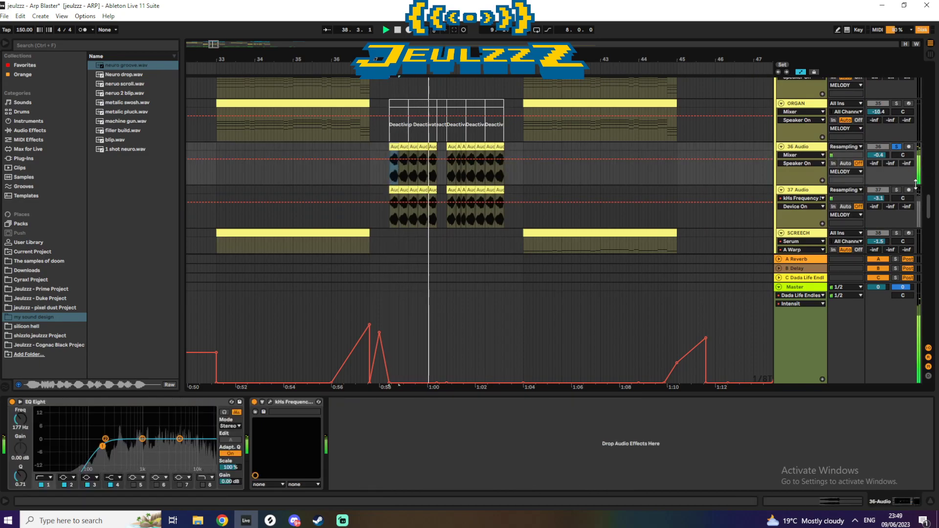
- Solo the 37 Audio track and play its resampled clips from bar 37.2
click(392, 192)
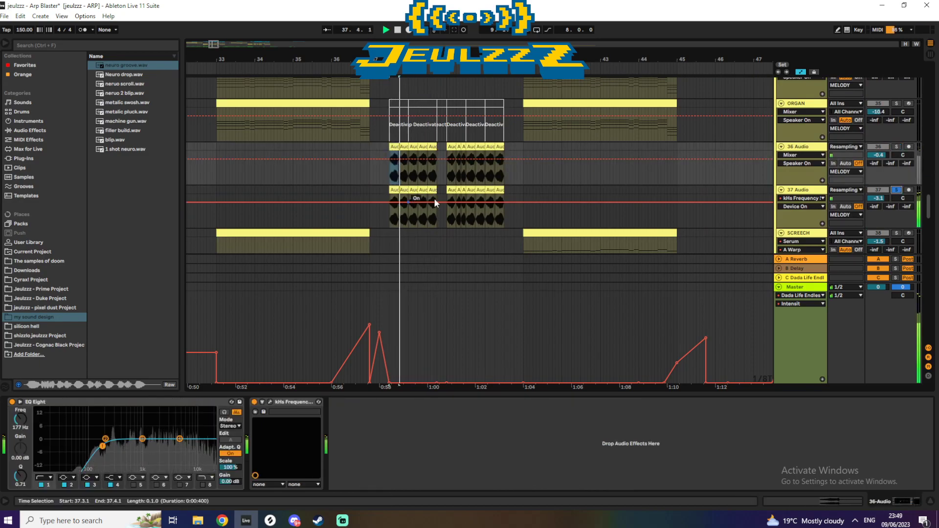
click(380, 190)
key(space)
- Display the kHs Frequency Shifter Shift automation on the 37 Audio and 36 Audio tracks
click(799, 206)
click(796, 215)
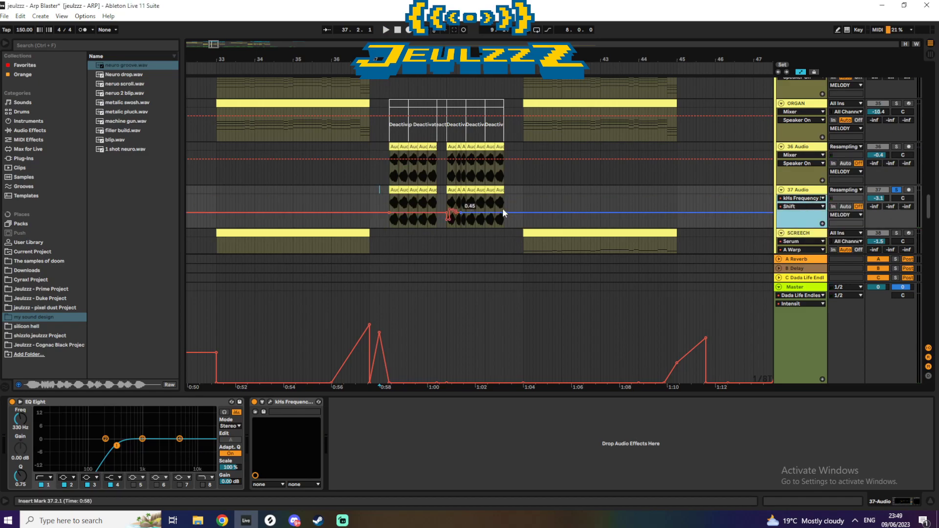
click(797, 174)
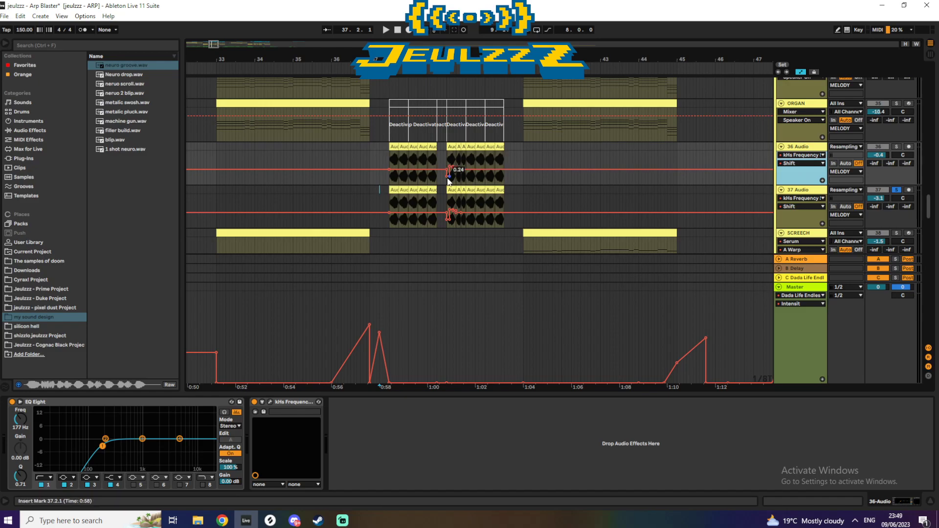
- Open the waveform and settings of the first 37 Audio clip and shrink the clip view to a compact height
click(394, 190)
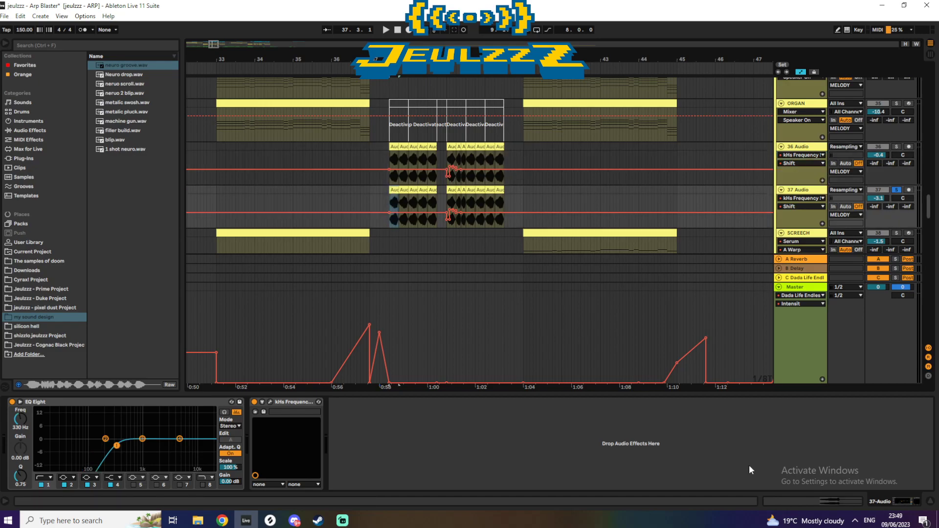
click(803, 503)
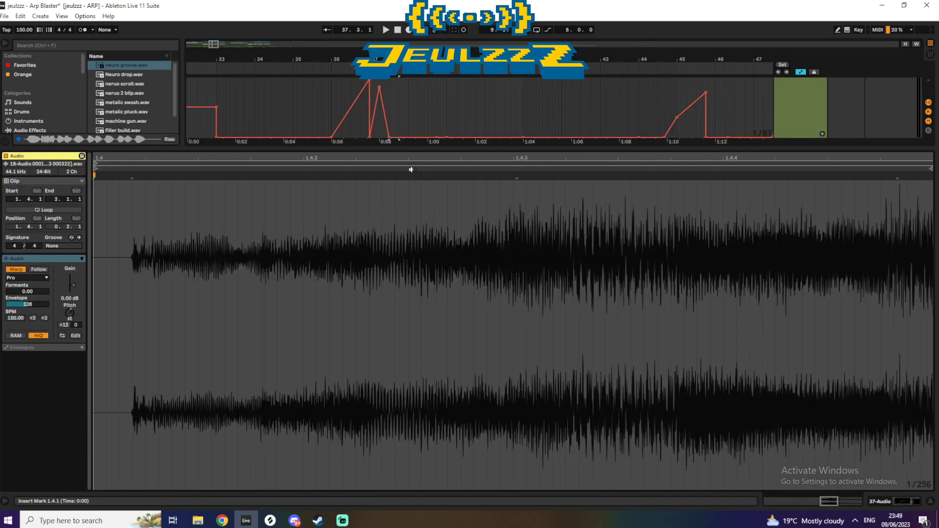
drag(452, 148, 530, 385)
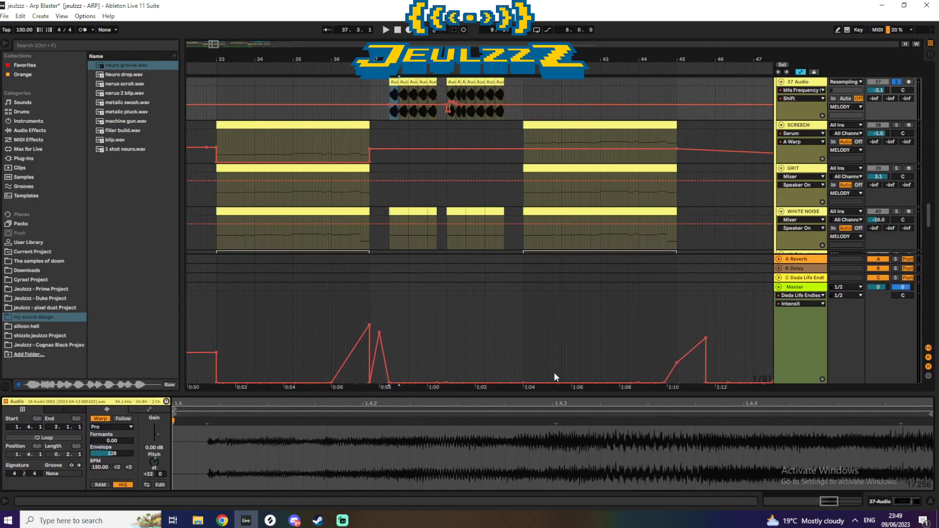
- Look over the clips from the ARP track down to SCREECH and hide the clip view to enlarge the arrangement
scroll(929, 209, up, 3)
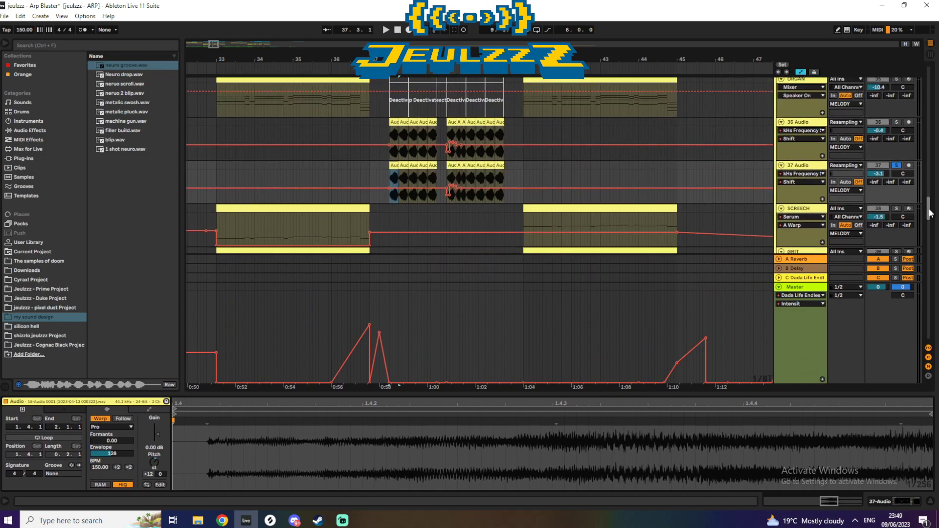
scroll(929, 209, up, 1)
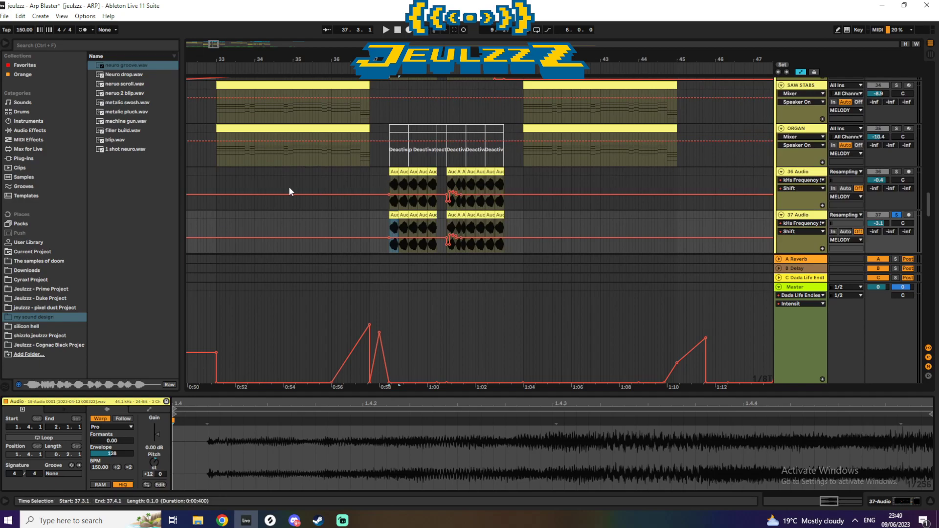
scroll(929, 208, down, 3)
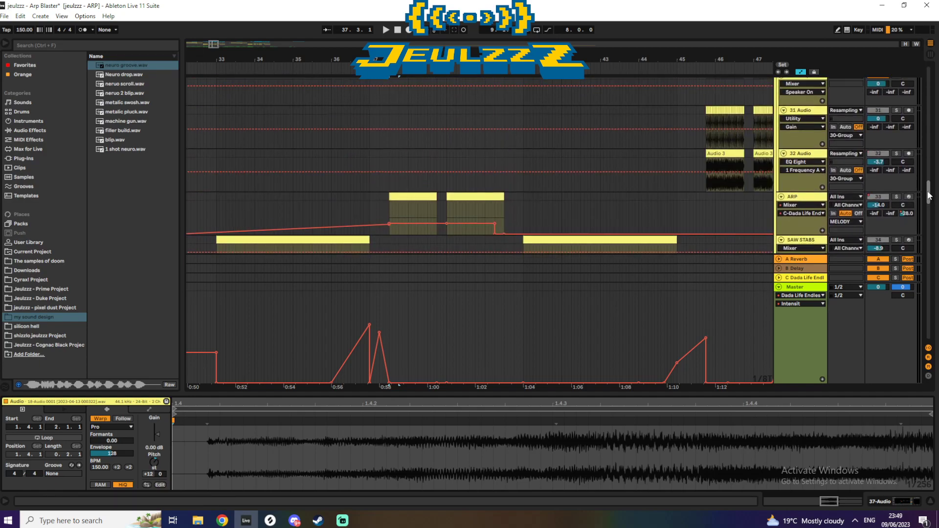
scroll(934, 217, up, 3)
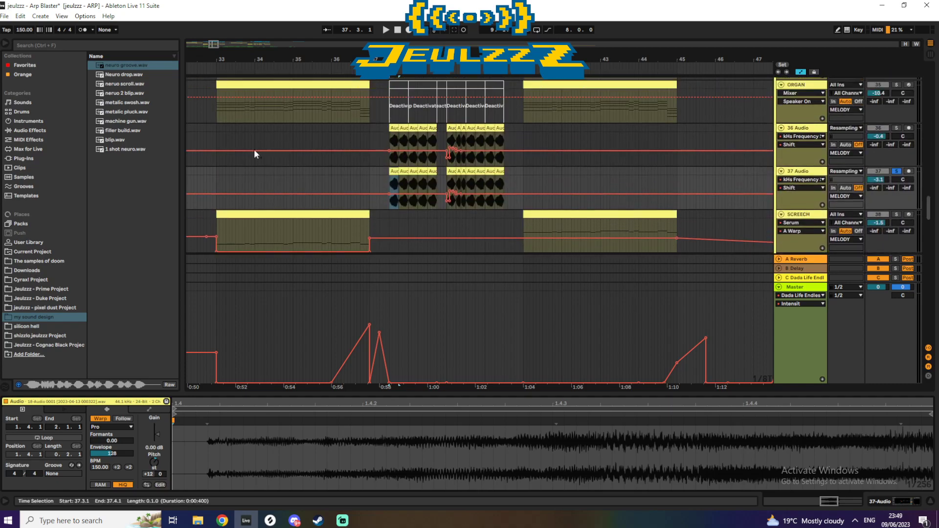
key(ctrl+alt+l)
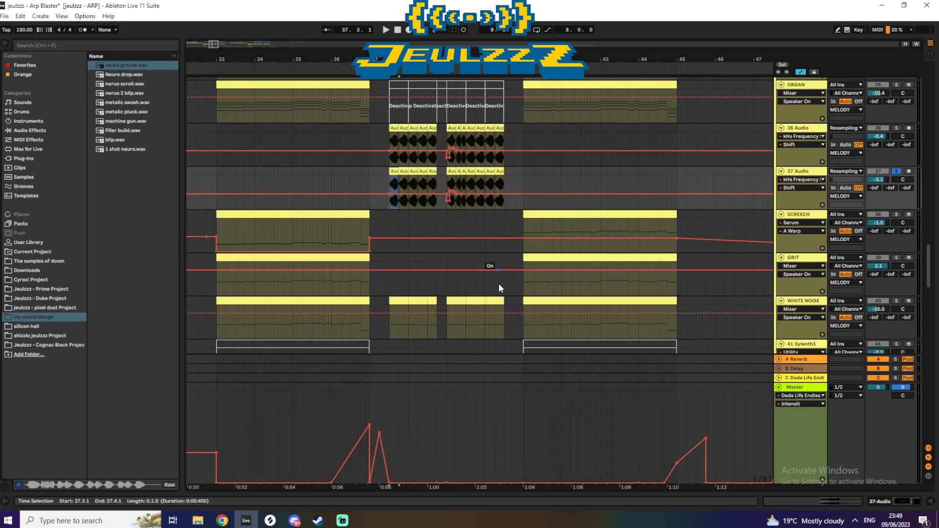
scroll(689, 254, up, 2)
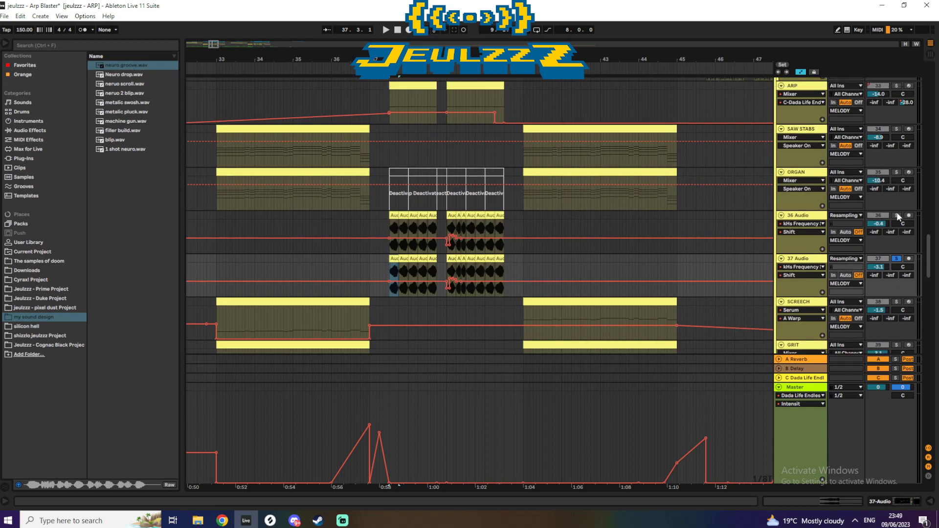
- Play all tracks together from bar 37.3 with the 37 Audio solo off
key(space)
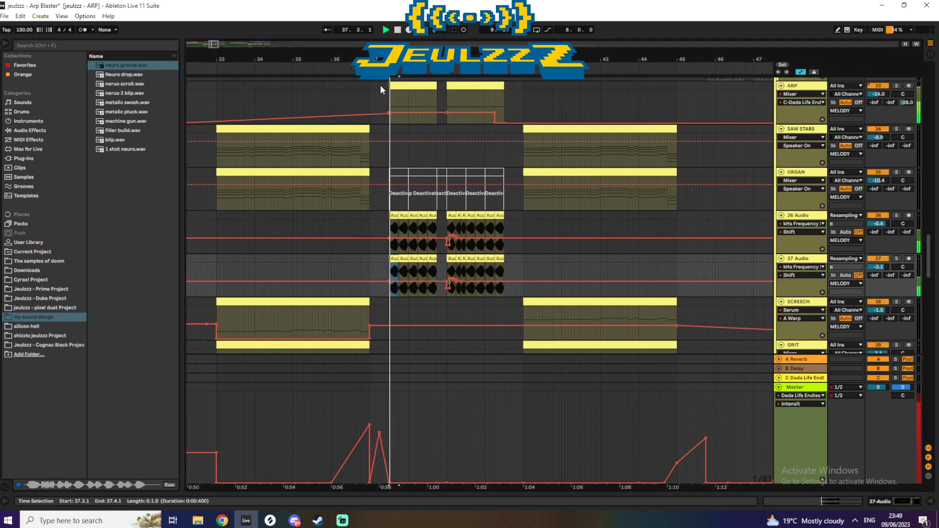
scroll(932, 245, up, 4)
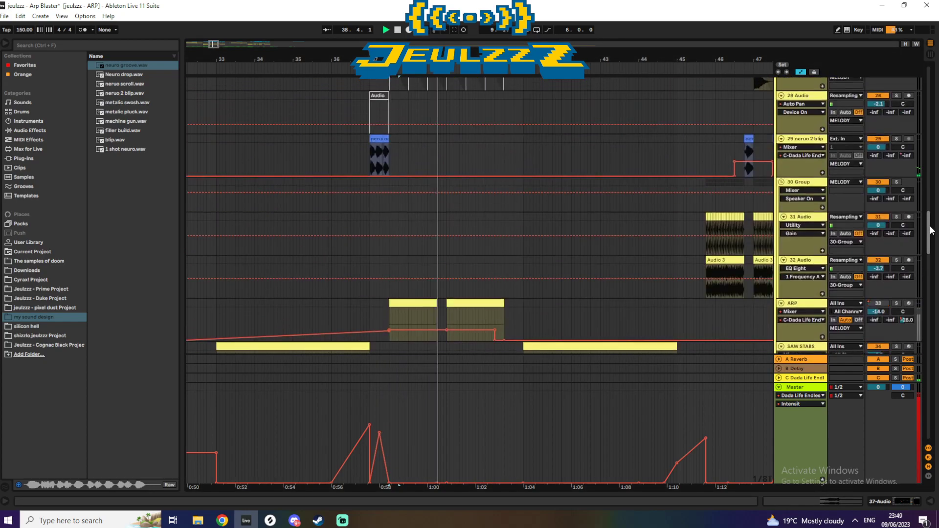
key(space)
- Solo the ARP track and play its first clip at bar 37.3
click(400, 237)
key(space)
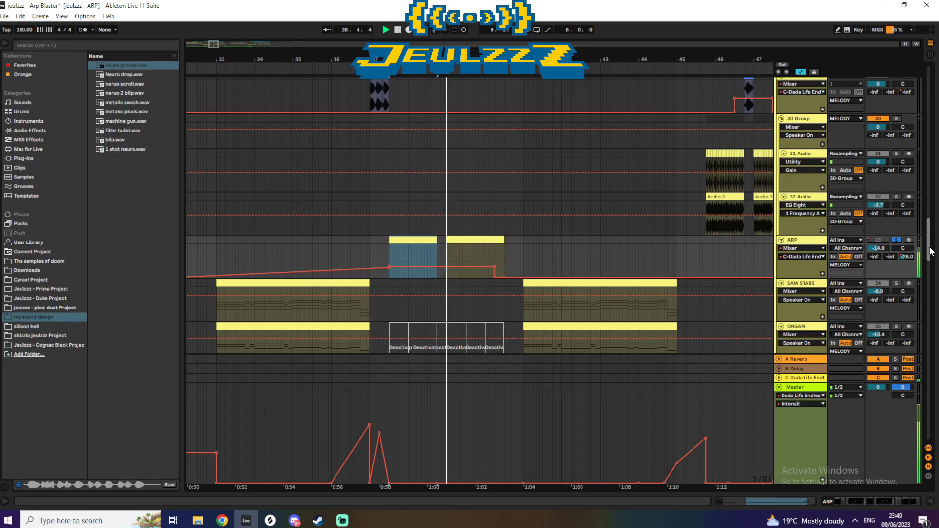
- Display the ARP track's Portal, kHs Frequency Shifter Shift and DUNE CM Arp Rate automation in turn
click(802, 247)
click(795, 302)
click(799, 261)
click(799, 249)
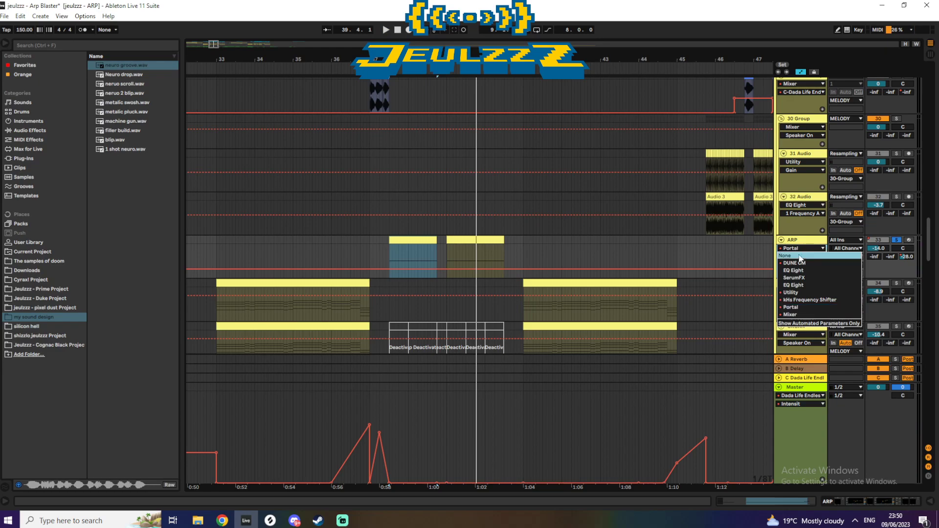
click(804, 300)
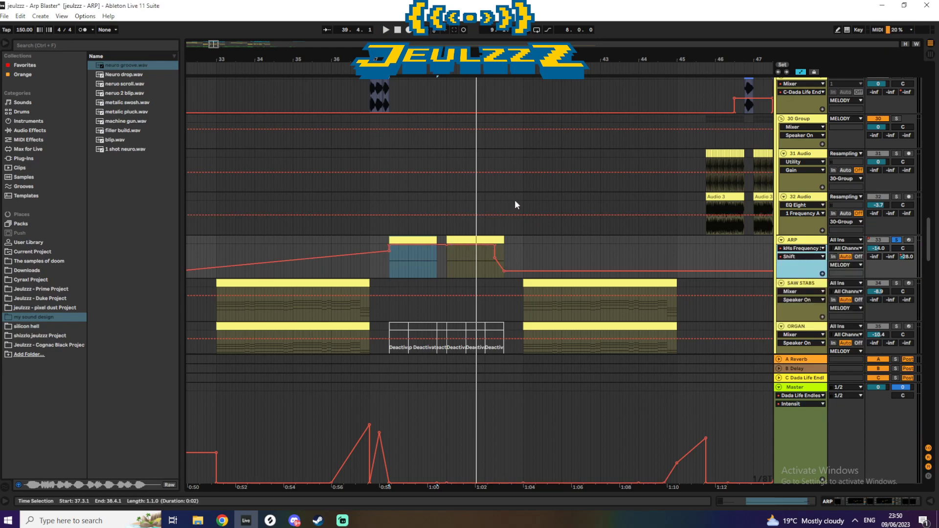
click(787, 248)
click(799, 263)
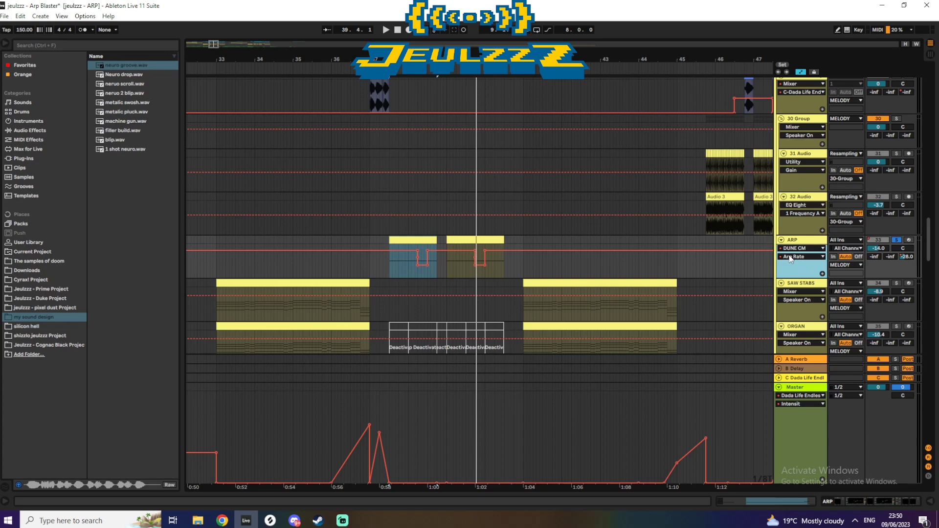
- Solo the sub track and play its first clip from bar 33
drag(927, 245, 870, 296)
scroll(929, 291, down, 1)
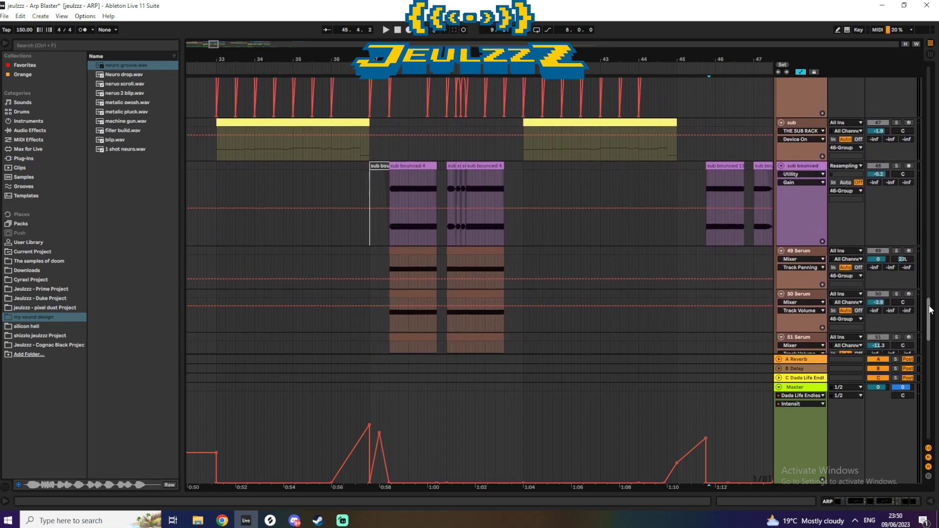
click(287, 123)
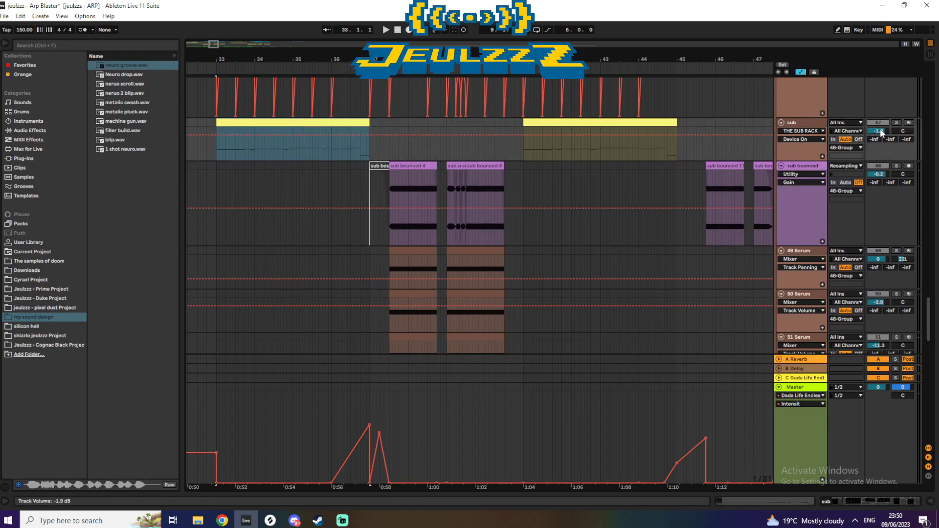
click(896, 123)
key(space)
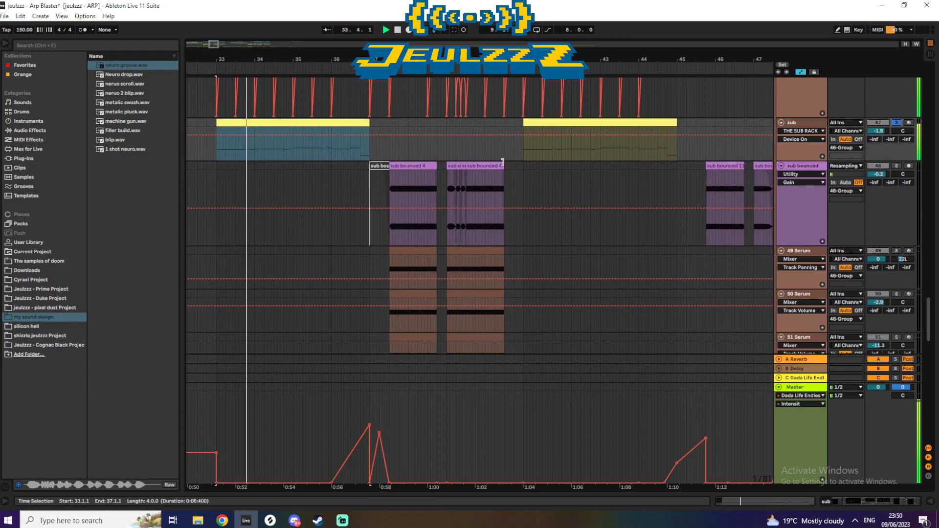
- Solo the sub bounced track and play its clip at bar 37.3
click(893, 165)
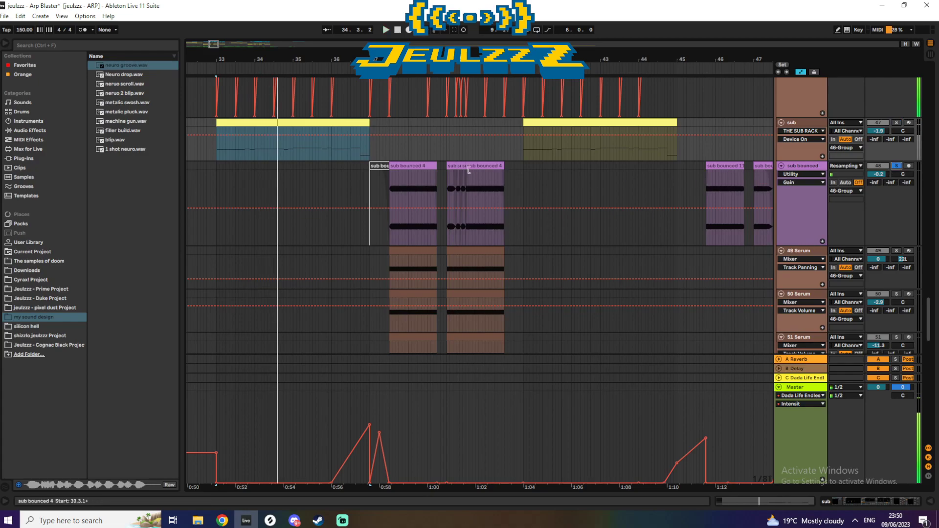
click(399, 166)
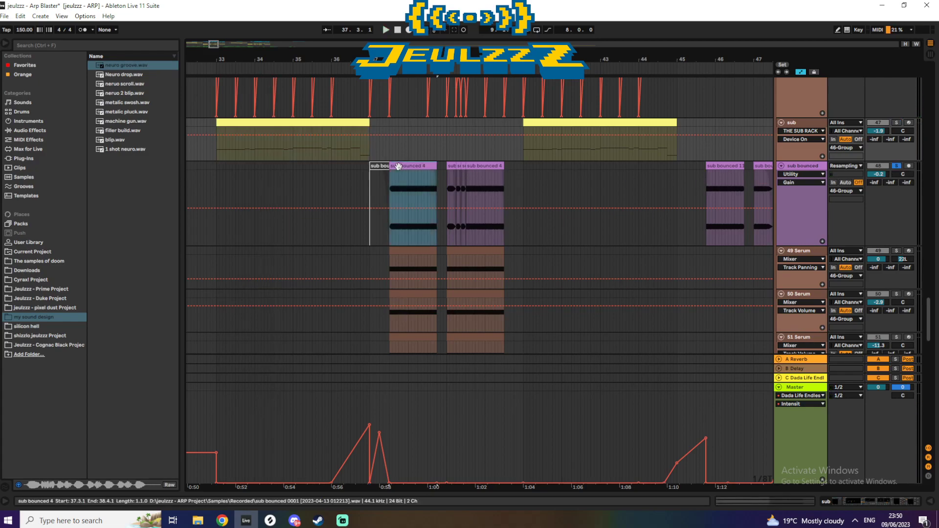
key(space)
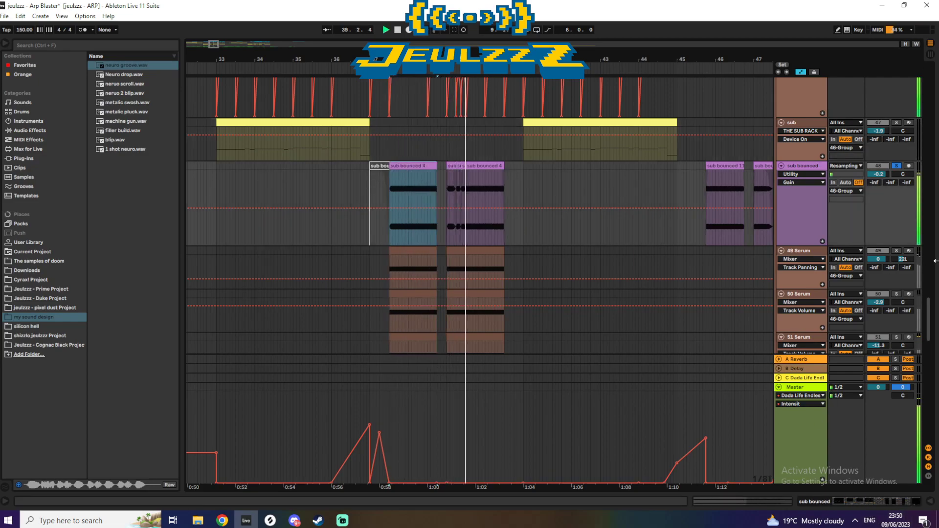
- Show the kHs Pitch Shifter Pitch automation of the 46 Group and play it from bar 37.2
scroll(932, 313, up, 3)
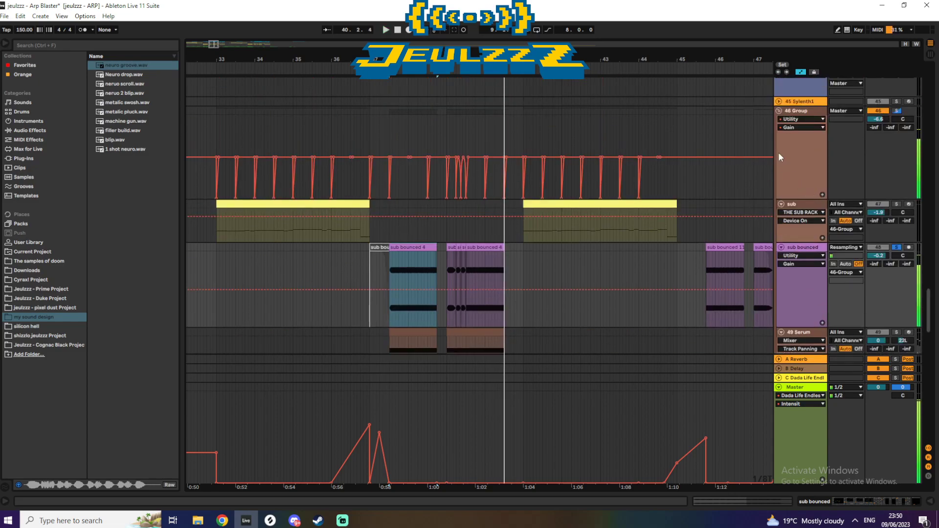
click(797, 120)
click(803, 141)
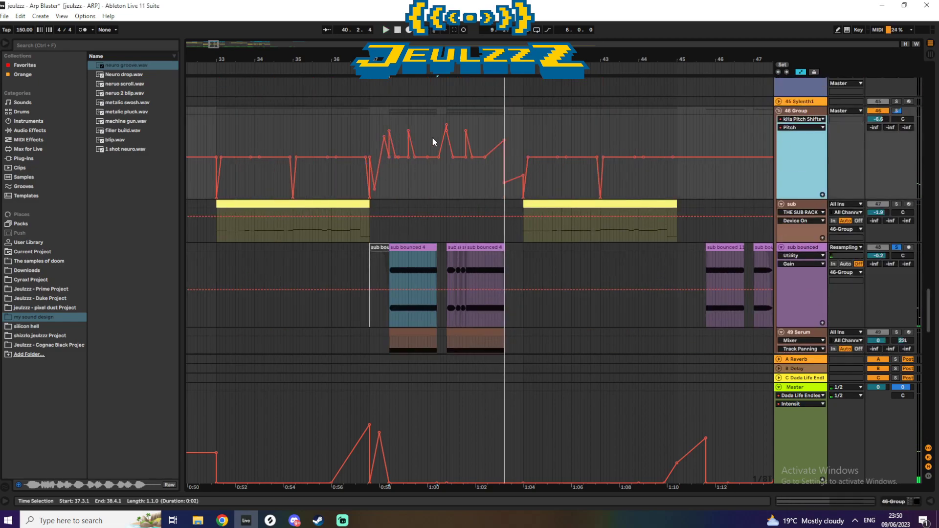
click(379, 111)
key(space)
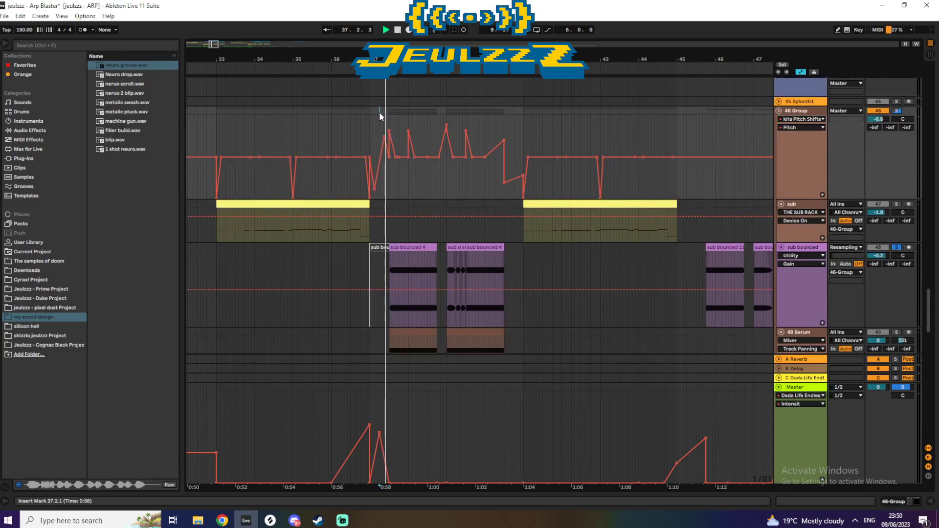
- Switch the 46 Group's automation display back to the Utility Gain
click(802, 127)
click(802, 119)
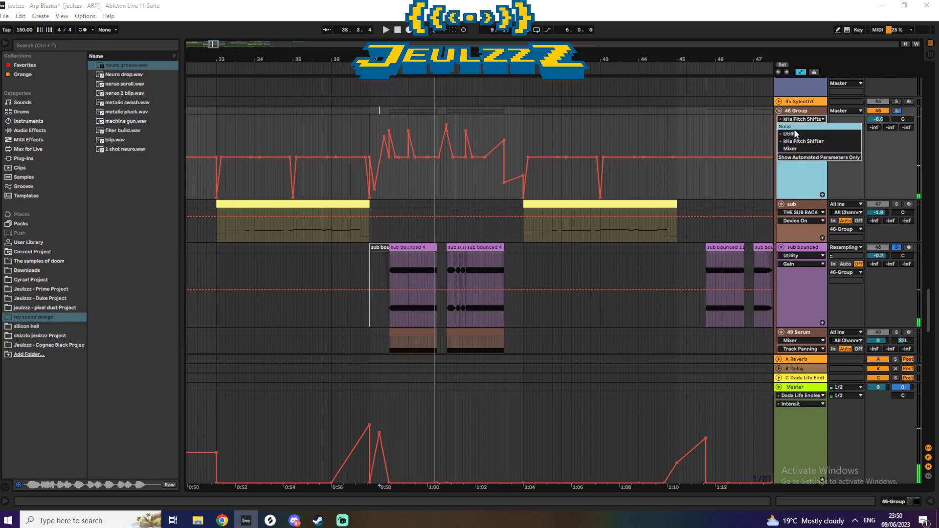
click(795, 134)
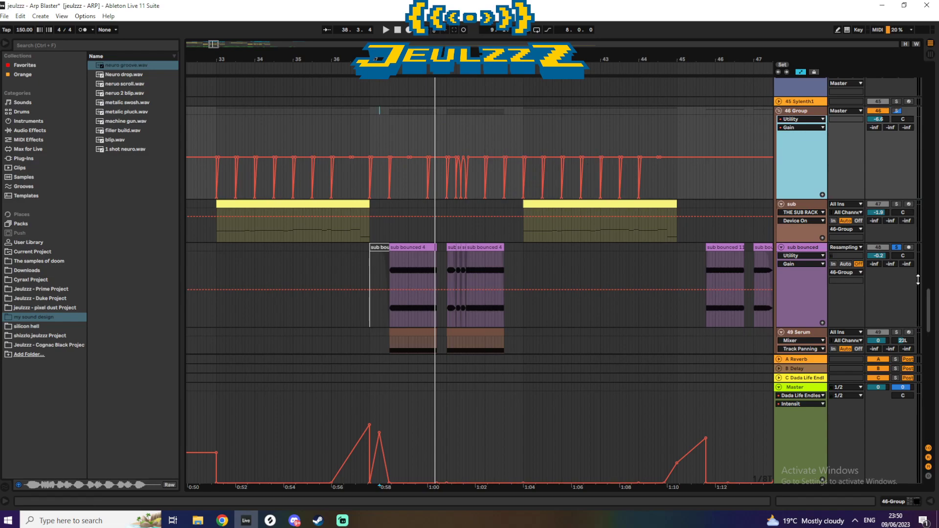
- Solo the 49 Serum track and play its first clip from bar 37.3
drag(932, 315, 926, 327)
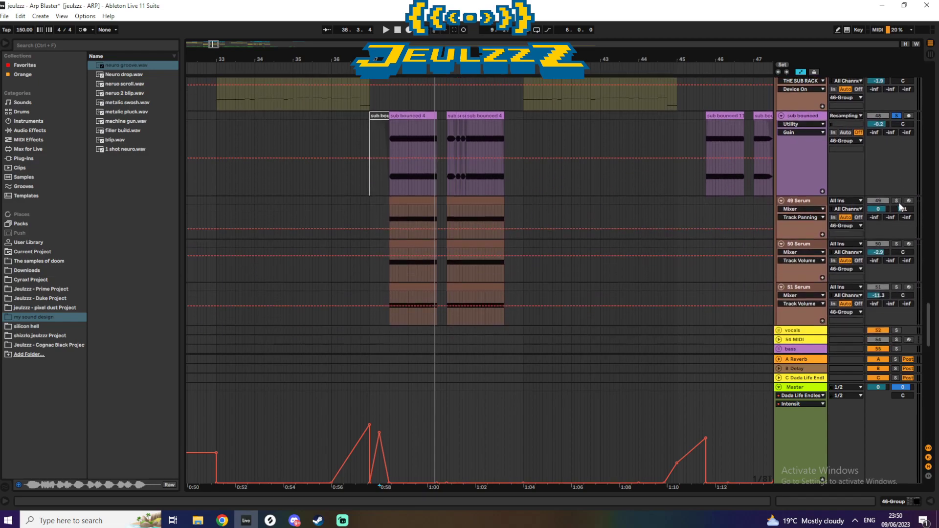
click(399, 204)
key(space)
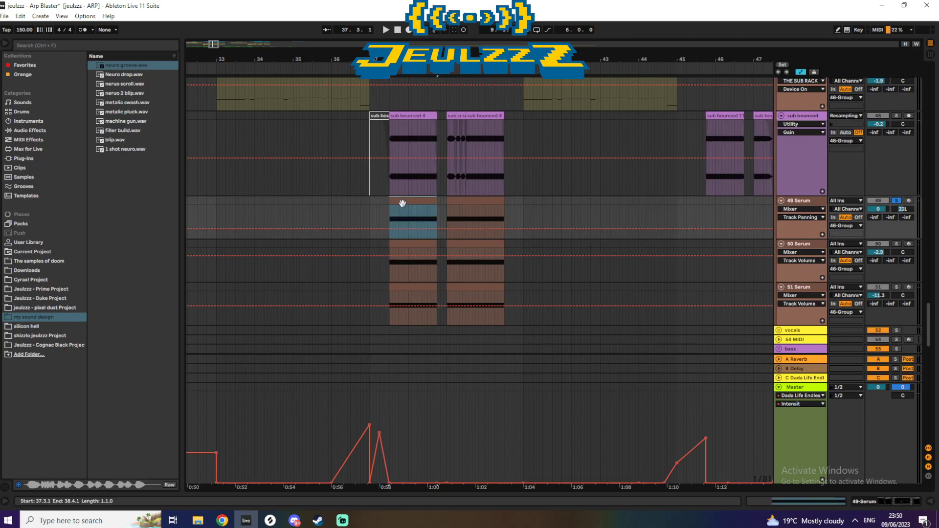
- Show the 49 Serum track's device chain and inspect its Serum patch during playback
click(872, 498)
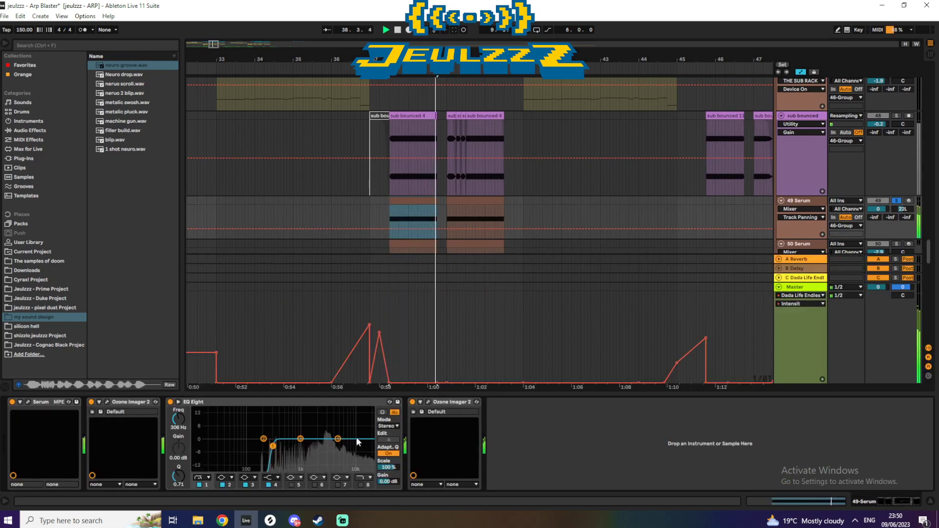
click(27, 400)
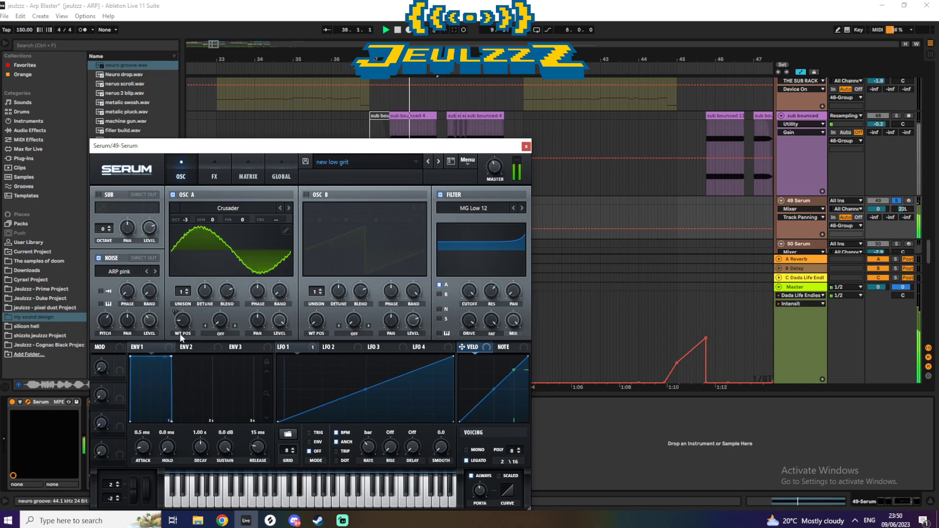
click(526, 147)
key(space)
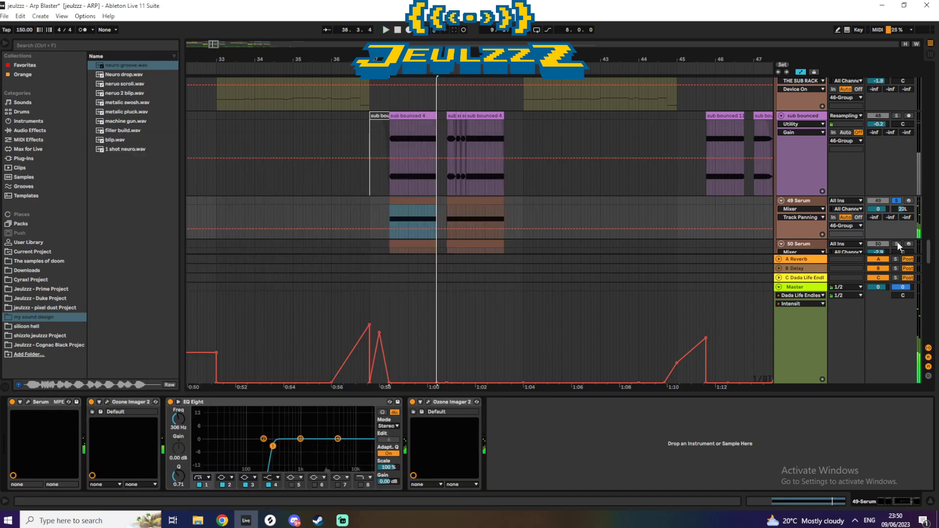
- Solo the 50 Serum track and play it from bar 37.3
scroll(929, 248, down, 3)
key(space)
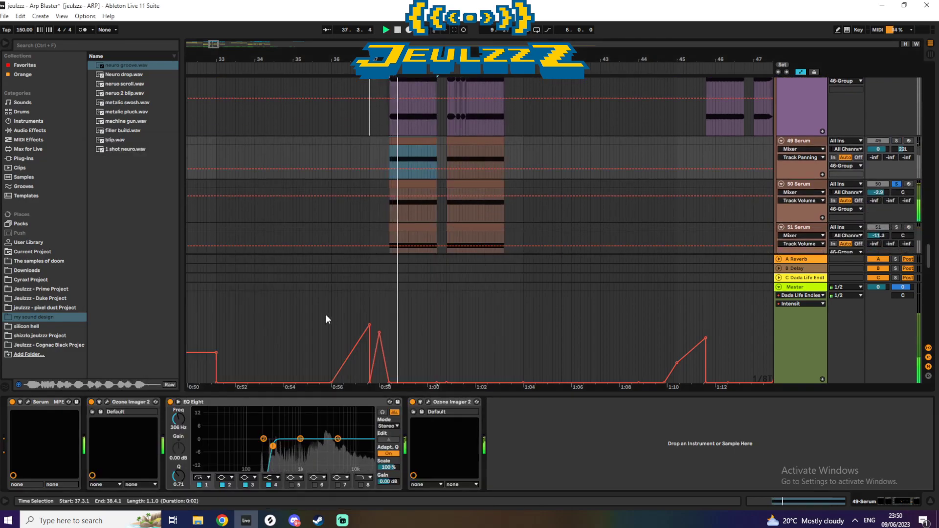
click(28, 402)
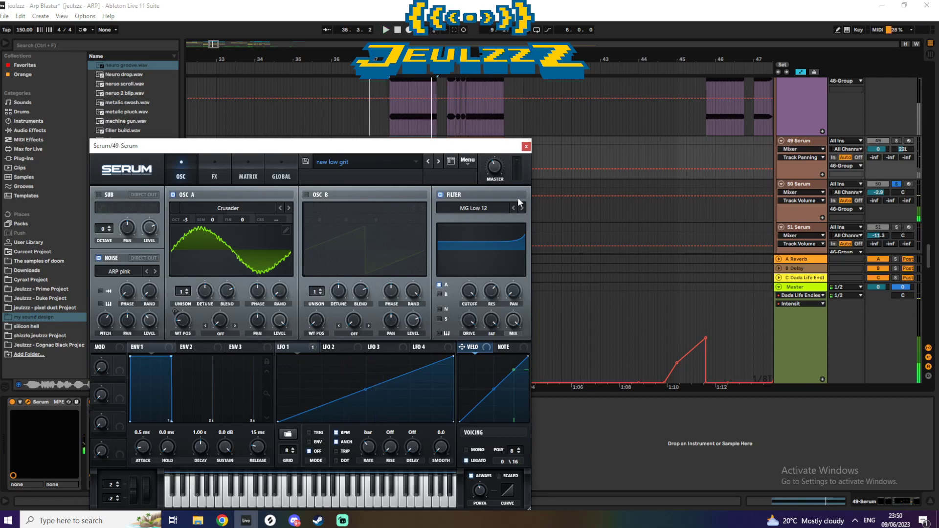
click(530, 147)
- Inspect the 50 Serum track's Serum patch while playing, adding the 49 Serum track to the solo
click(415, 183)
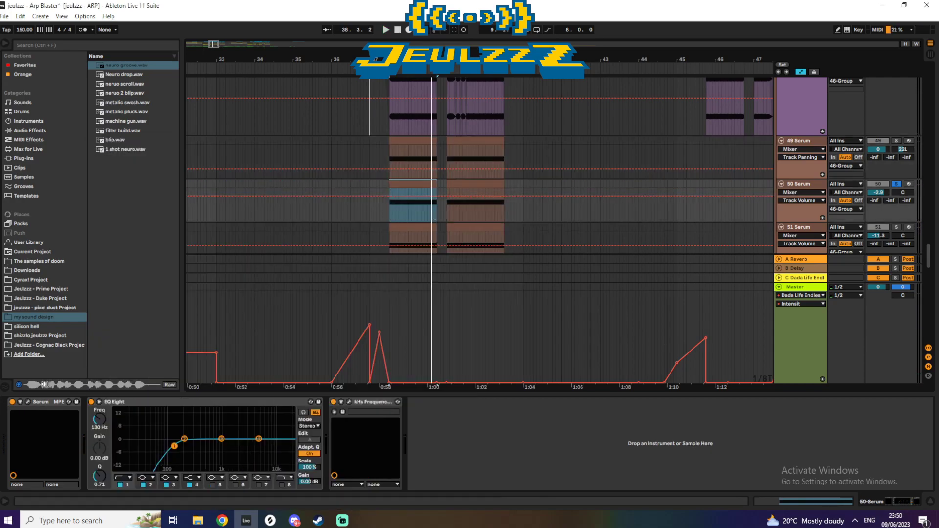
click(27, 401)
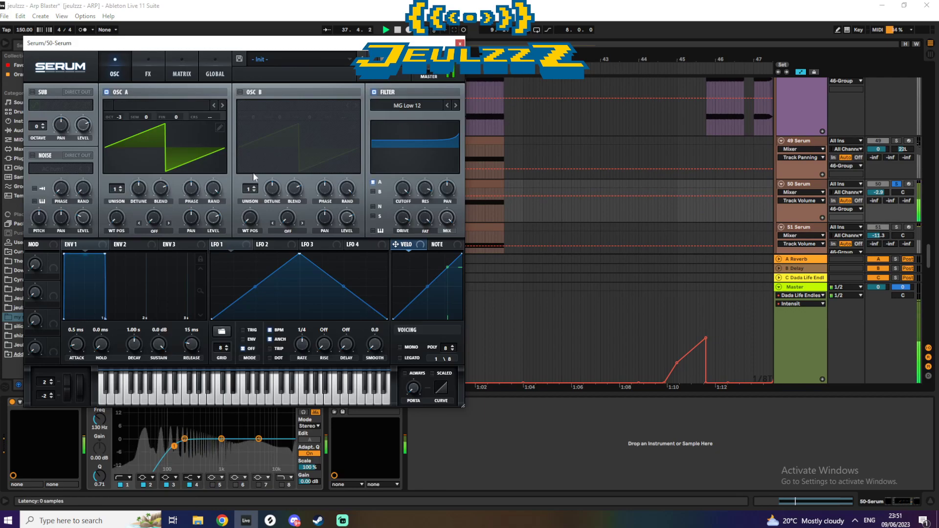
click(896, 140)
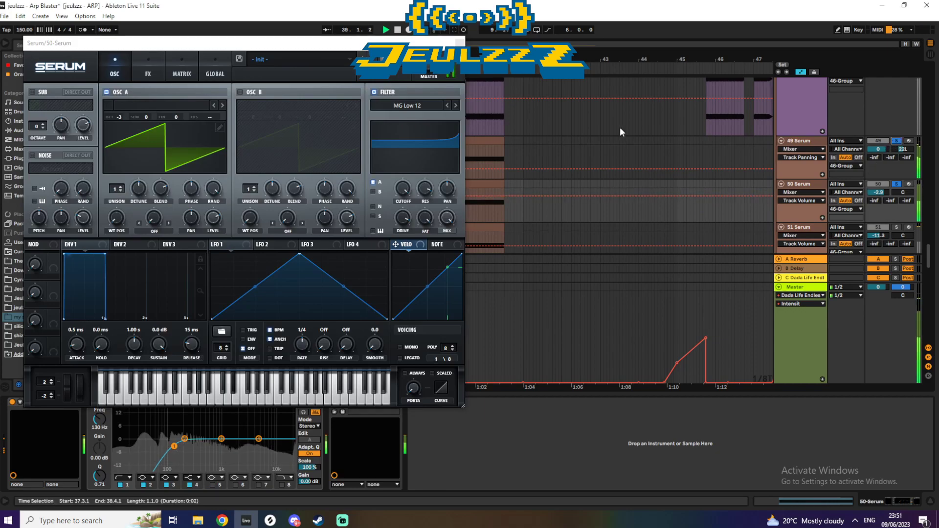
click(460, 43)
key(space)
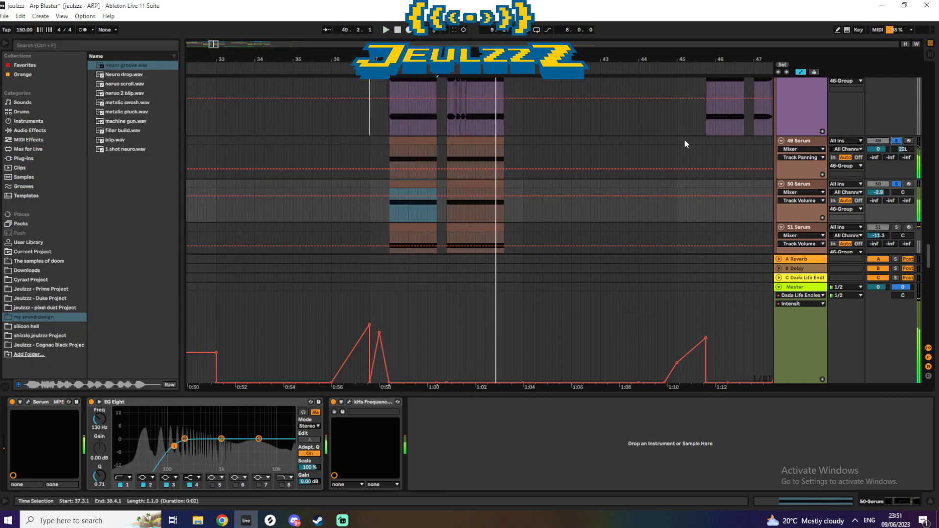
- Solo the 51 Serum track, play its first clip and inspect its Serum patch
click(896, 227)
click(402, 227)
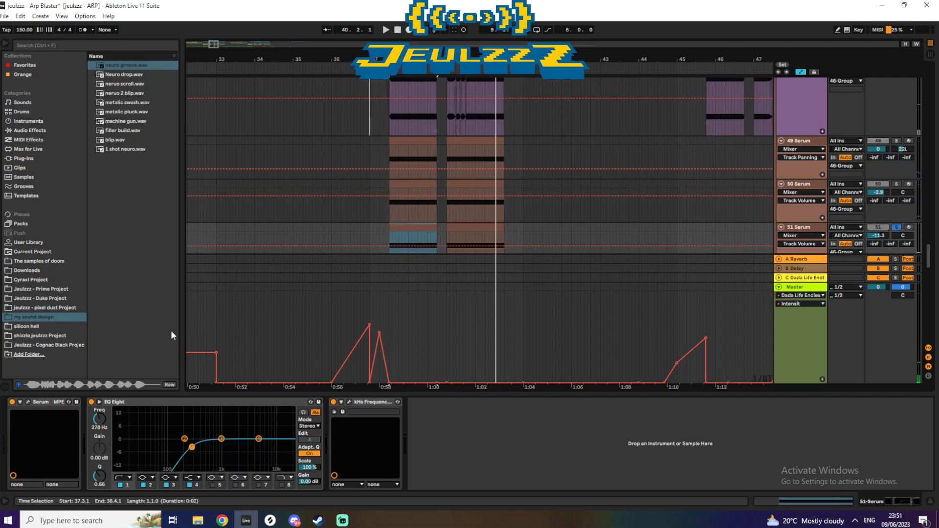
key(space)
click(28, 401)
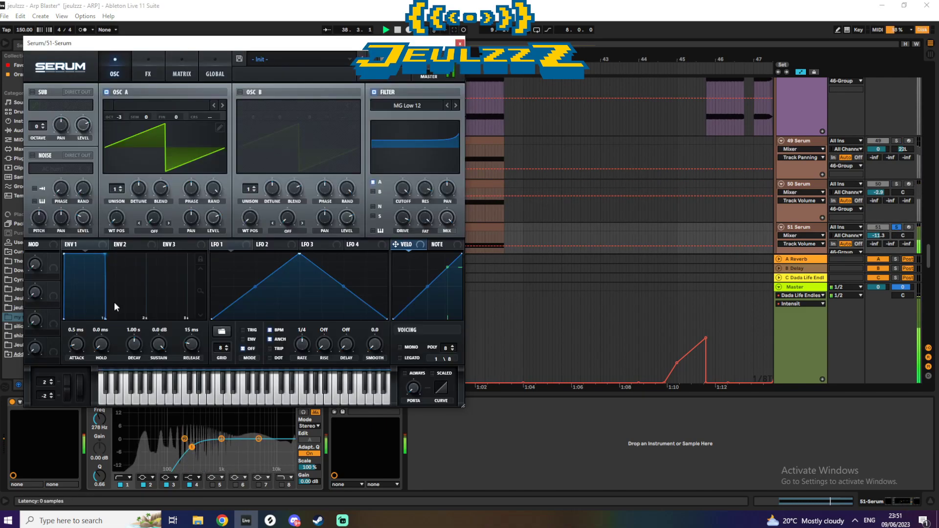
click(459, 43)
key(space)
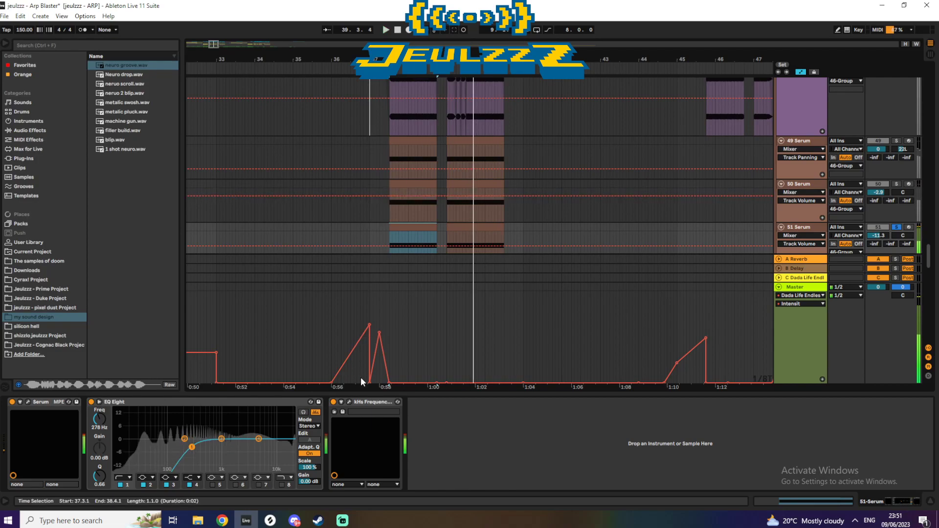
- Open the 51 Serum track's kHs Frequency Shifter and compare the sound with the effect off and on
click(349, 401)
click(333, 402)
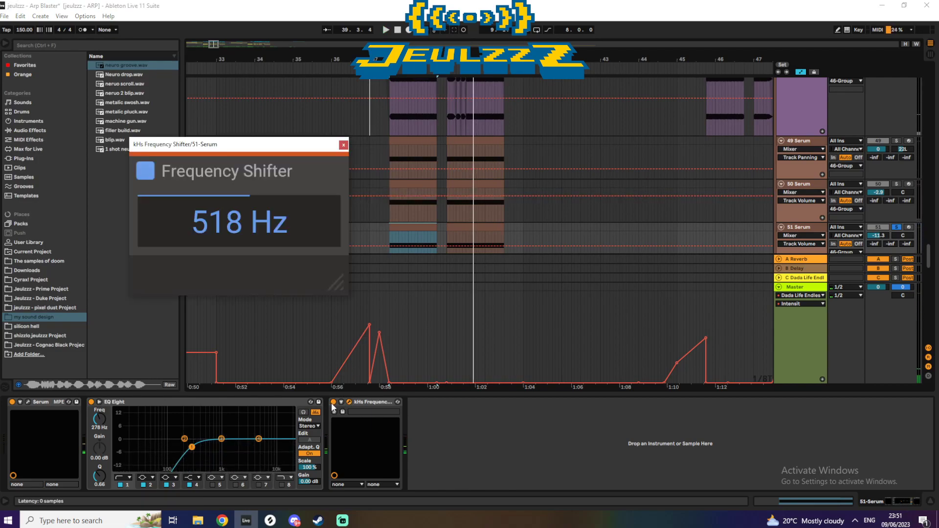
key(space)
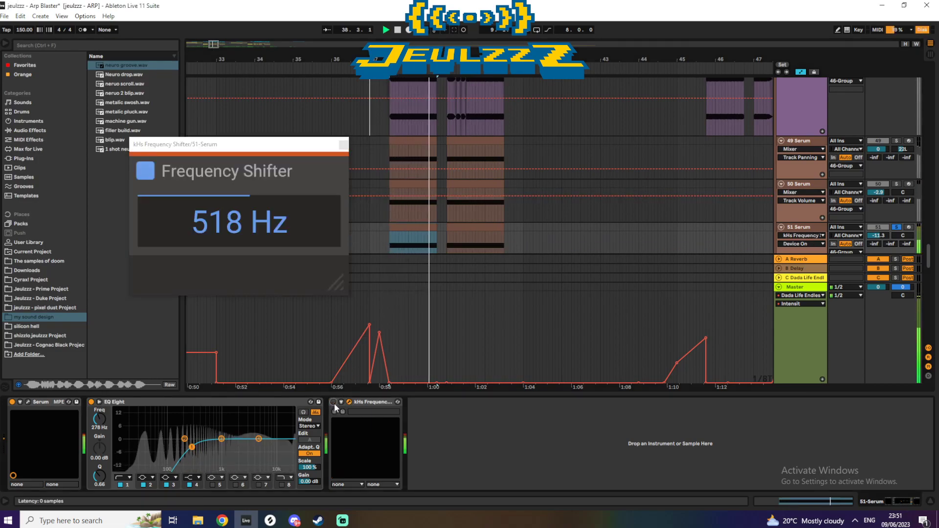
key(space)
click(413, 184)
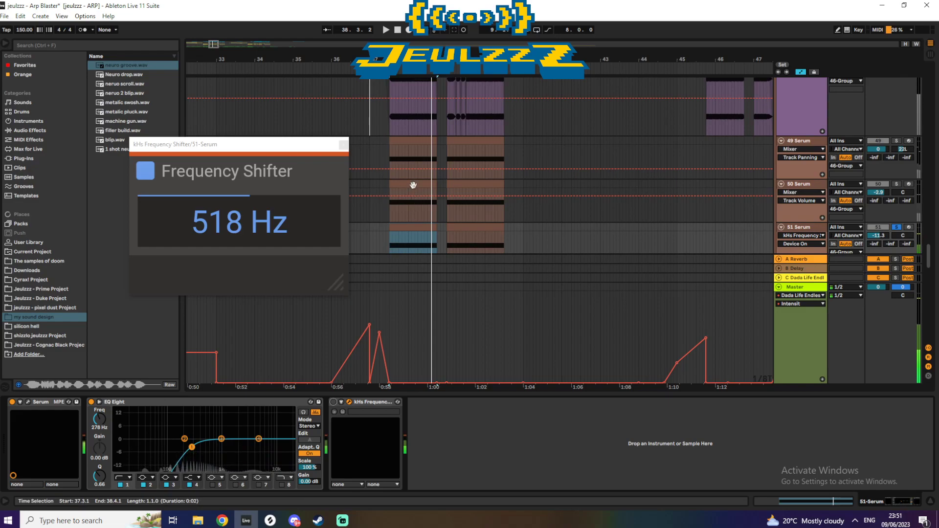
click(333, 401)
key(space)
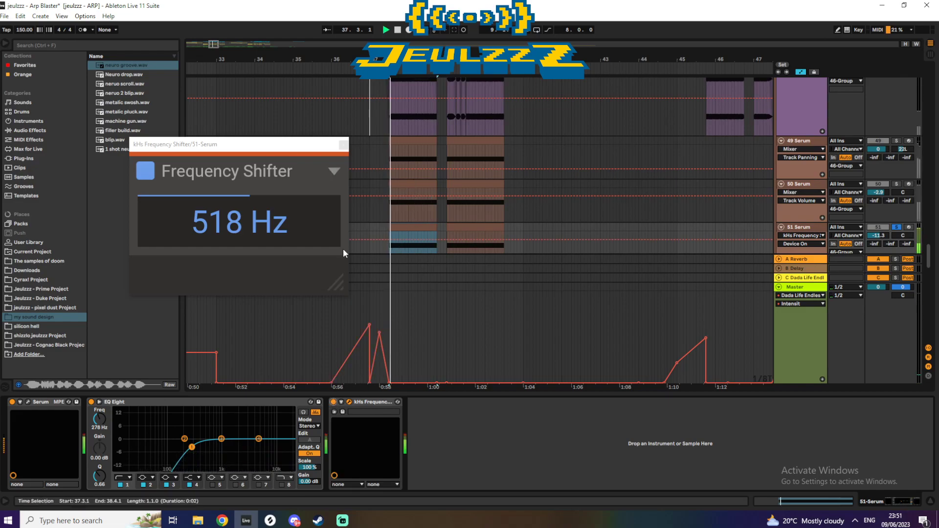
click(343, 144)
- Play all tracks into the section after bar 41, then solo the ARP track that sends to MELODY
mouse_move(928, 256)
mouse_down()
mouse_move(937, 298)
mouse_move(930, 253)
mouse_up()
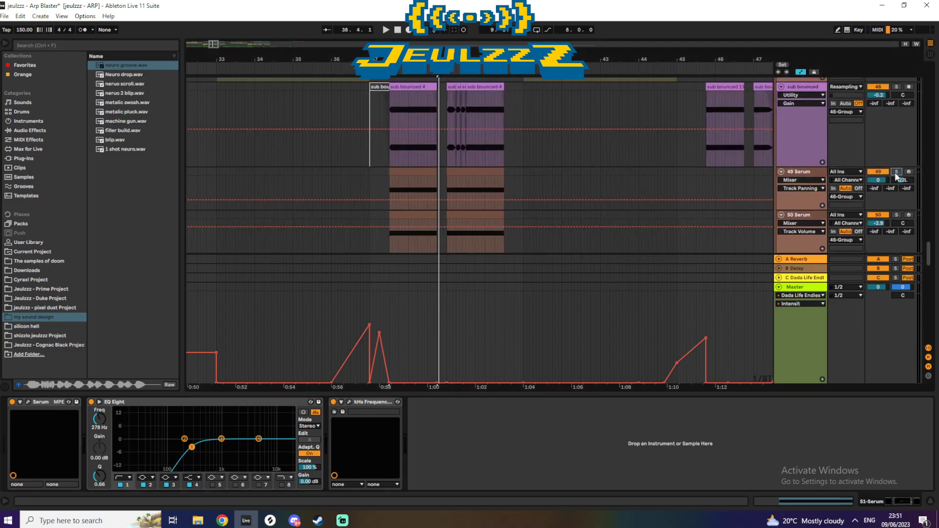
drag(376, 59, 237, 58)
drag(928, 255, 880, 170)
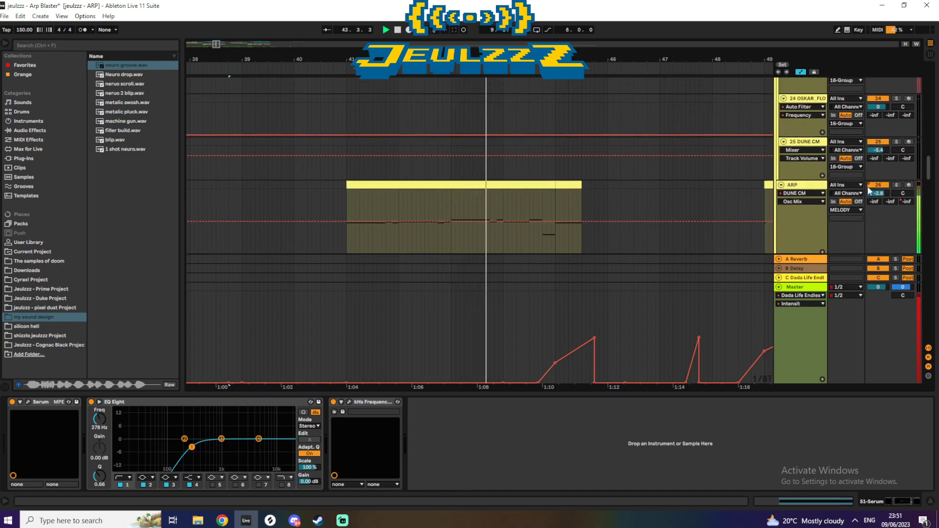
click(895, 185)
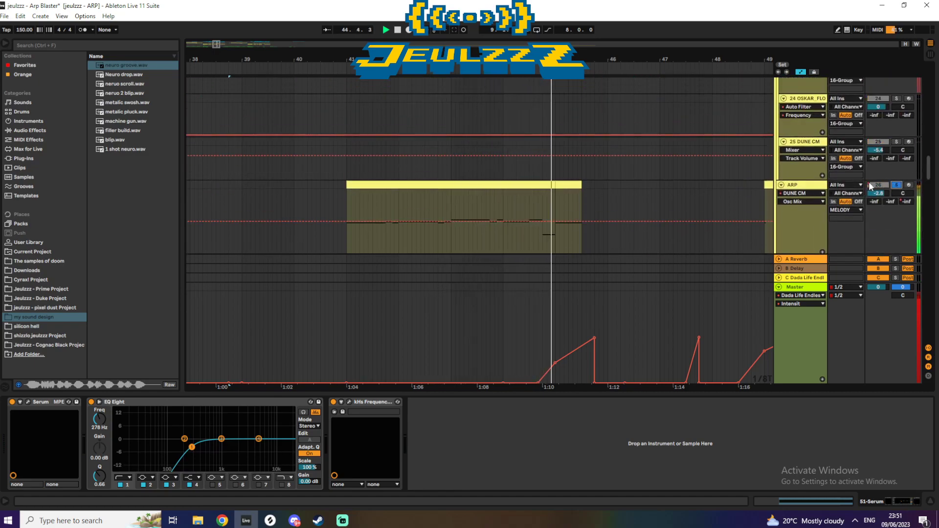
- Audition the soloed ARP track's clips starting at bars 33 and 41
drag(217, 48, 215, 52)
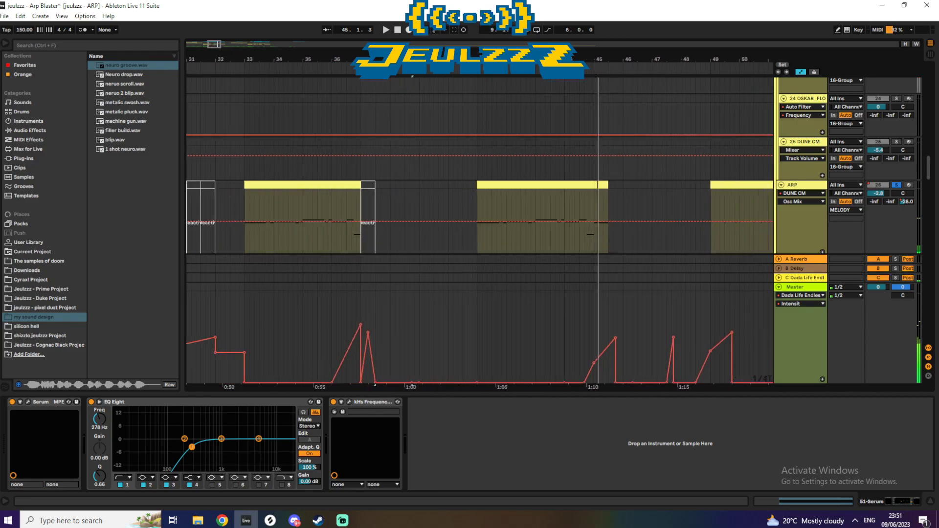
click(273, 184)
key(space)
click(510, 183)
key(space)
key(space)
- Display the ARP track's DUNE CM Arp Rate automation and play the section from bar 41
click(782, 202)
click(791, 221)
mouse_move(507, 213)
mouse_down()
mouse_move(507, 230)
mouse_move(507, 192)
mouse_move(515, 223)
mouse_up()
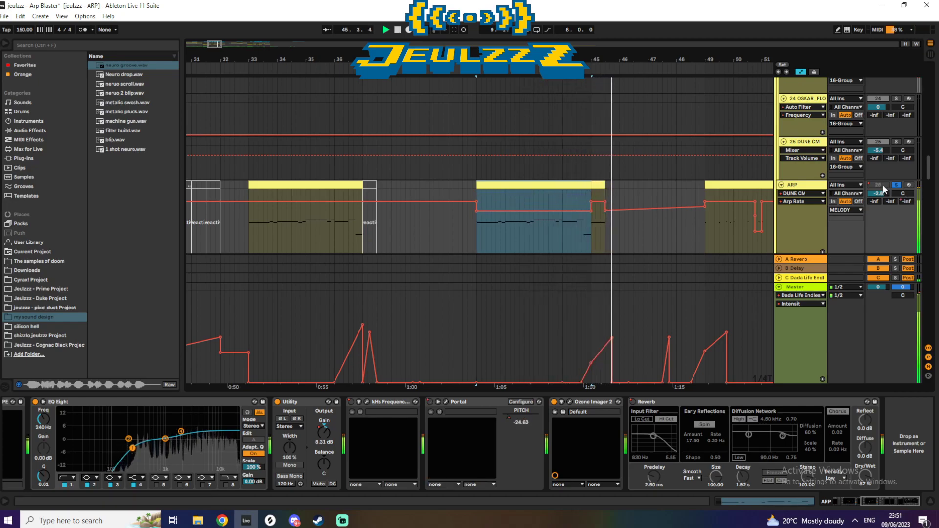
key(space)
- Unsolo the ARP track and play all tracks from the snare track's clip at 45.4
click(895, 185)
drag(216, 47, 219, 53)
drag(927, 181, 932, 88)
click(414, 106)
key(space)
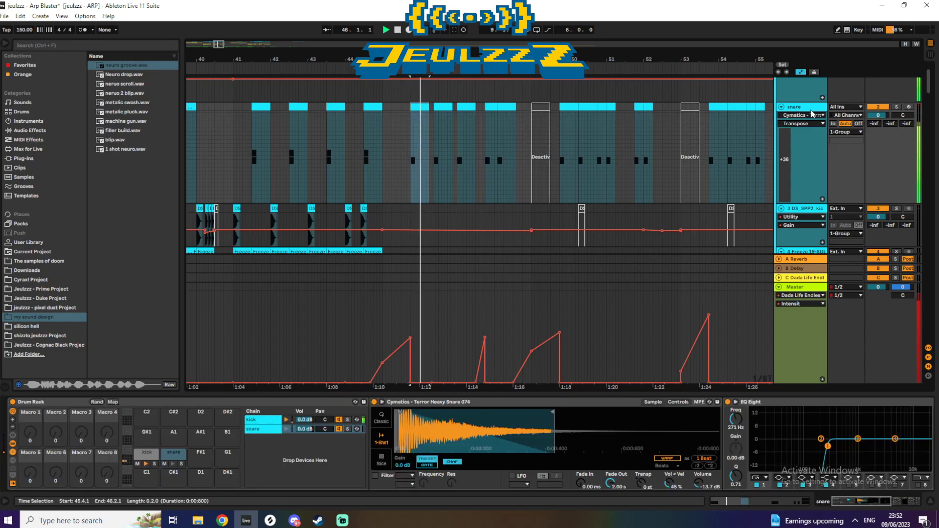
- Solo the snare track to hear its clip in bar 43, then compare with the clip at 45.4
click(341, 113)
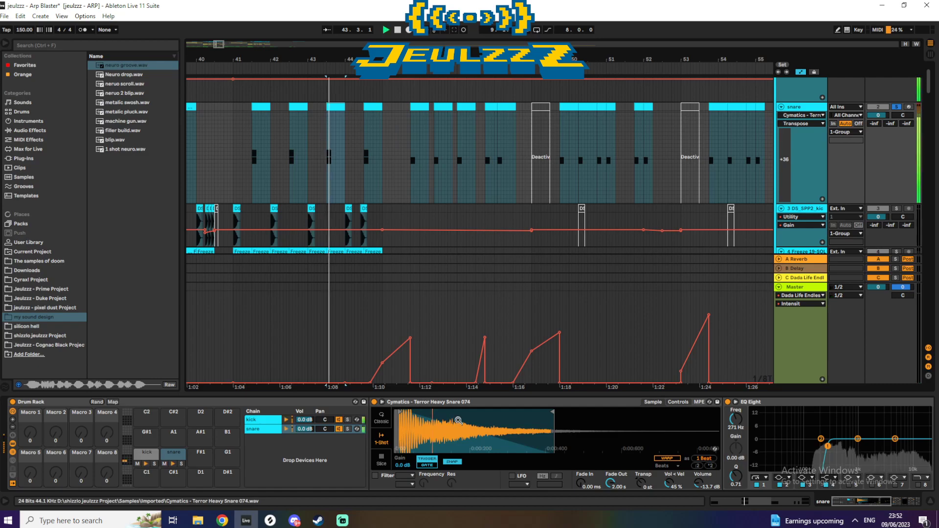
key(space)
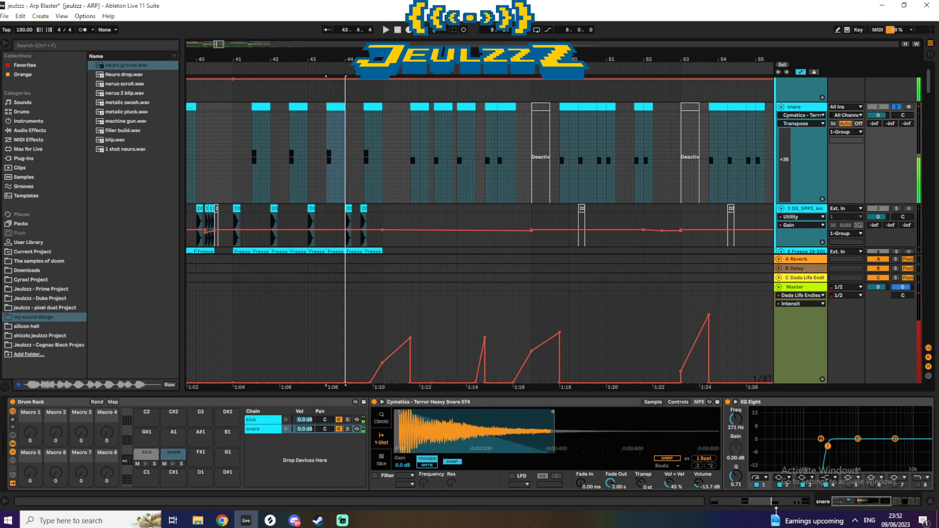
click(417, 107)
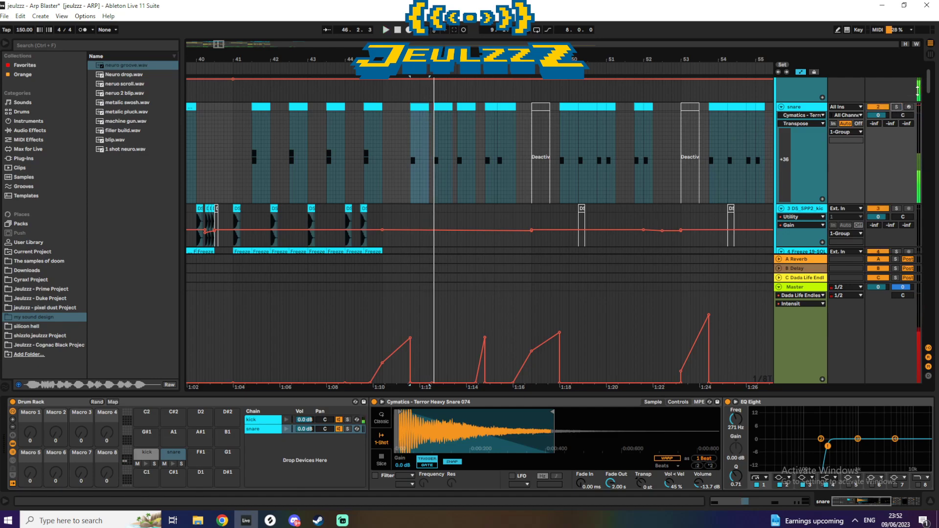
- Solo the drum tracks in 1 Group, play them from 45.4 and review the layers inside the group
scroll(904, 89, up, 2)
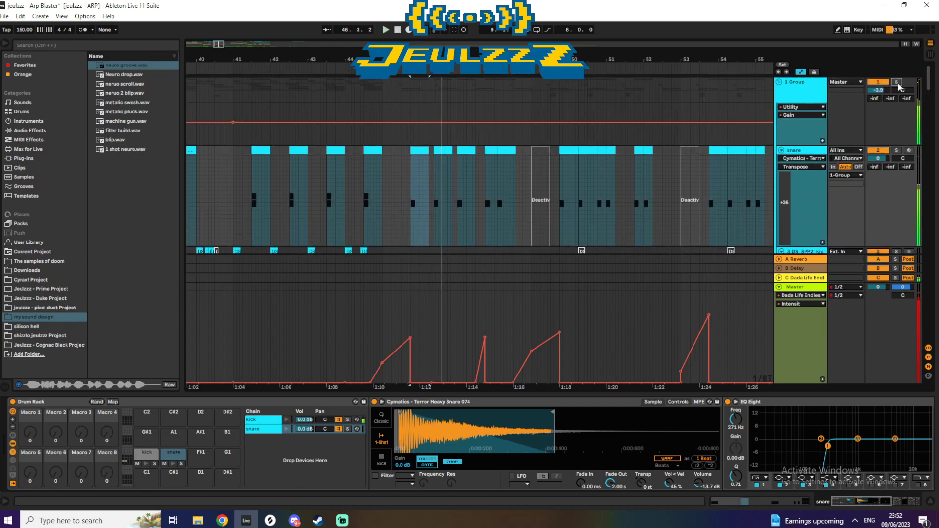
key(space)
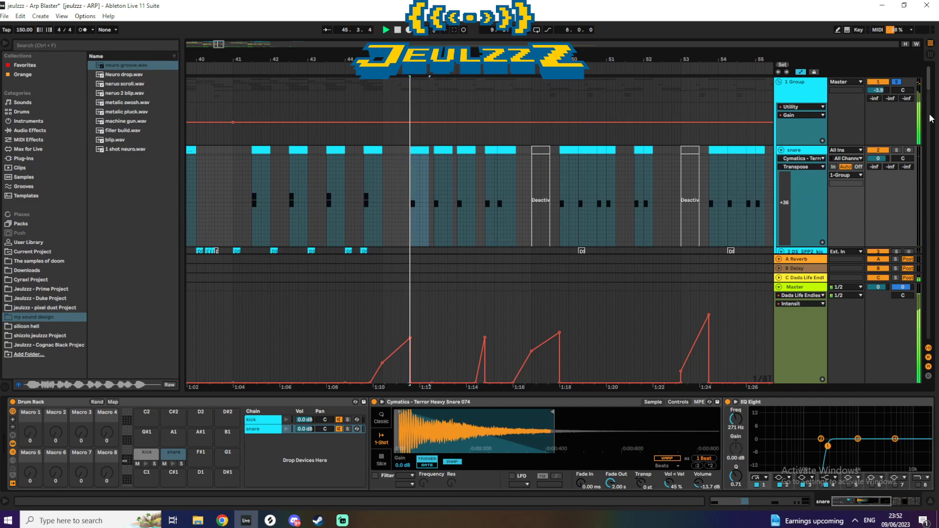
drag(929, 92, 930, 109)
scroll(930, 109, up, 1)
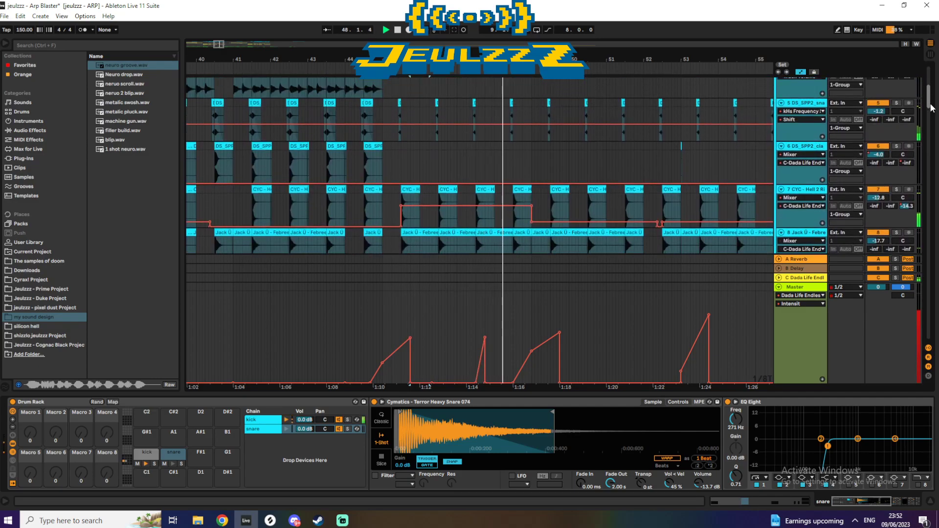
scroll(930, 108, up, 3)
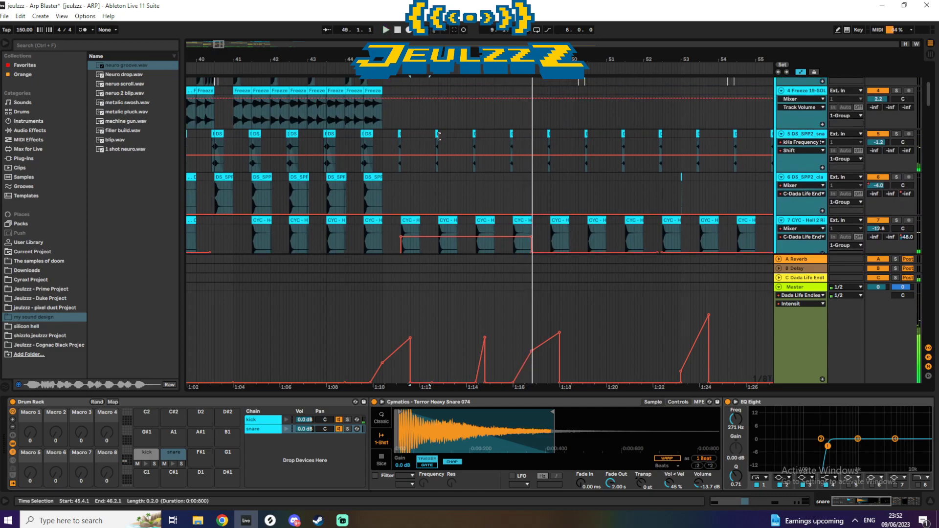
- Solo the 46 Group and play its sub and bounced sub tracks through bars 45 and 46
drag(930, 109, 926, 266)
scroll(868, 182, up, 5)
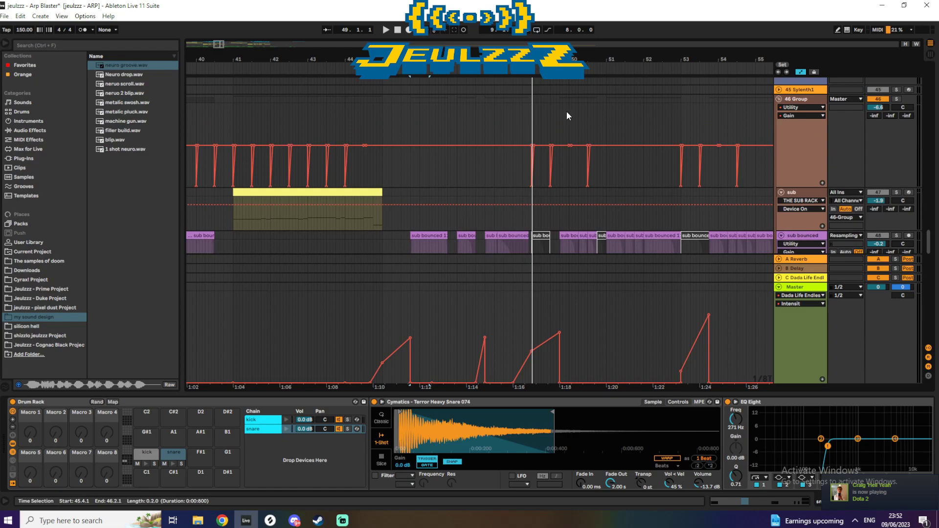
key(space)
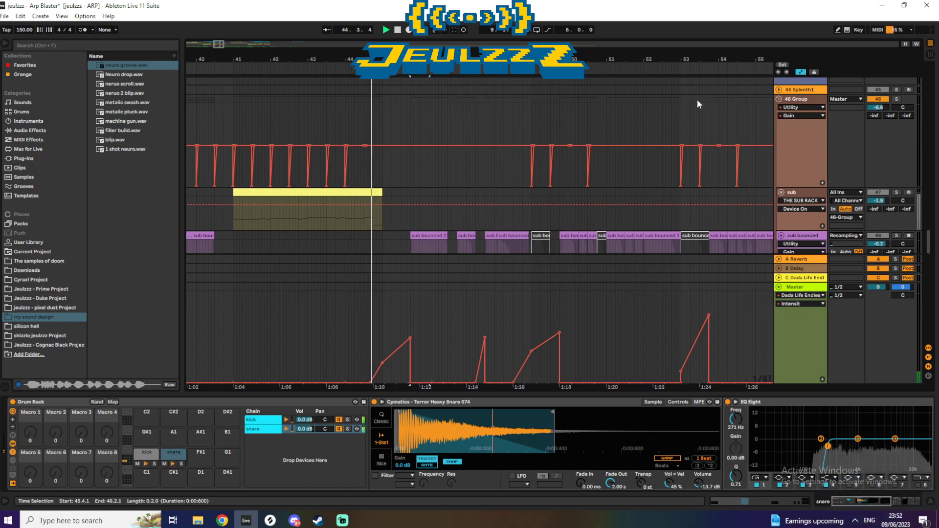
click(896, 98)
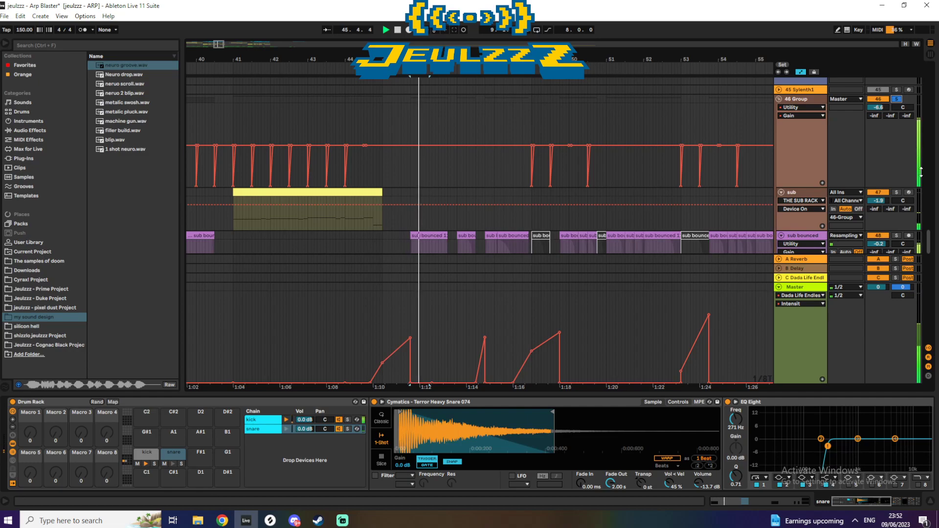
scroll(819, 105, down, 1)
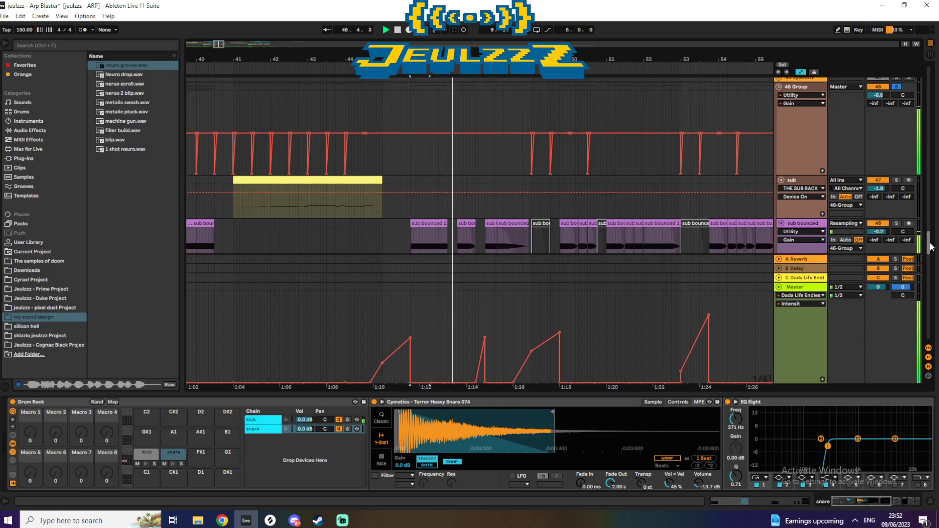
- Examine the 46 Group's kHs Pitch Shifter Pitch automation, then return to its Utility Gain automation
click(812, 95)
click(800, 118)
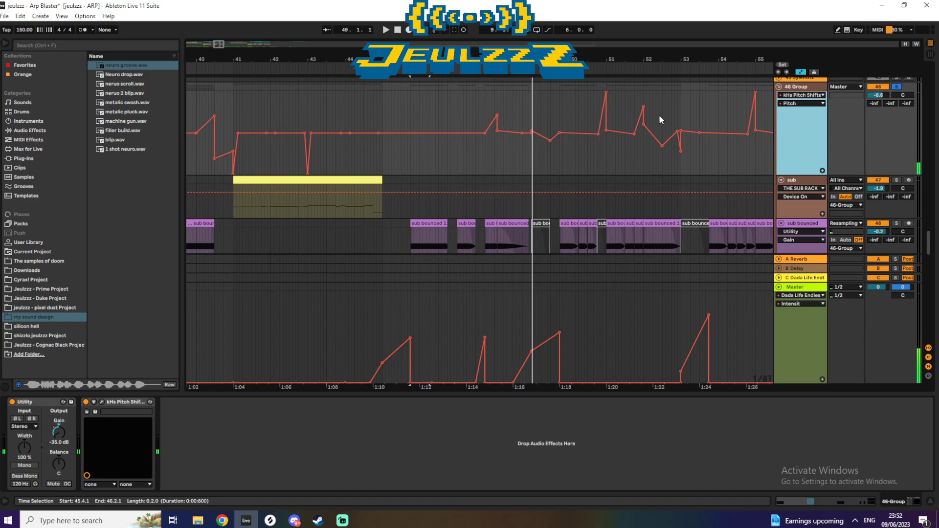
click(803, 95)
click(802, 111)
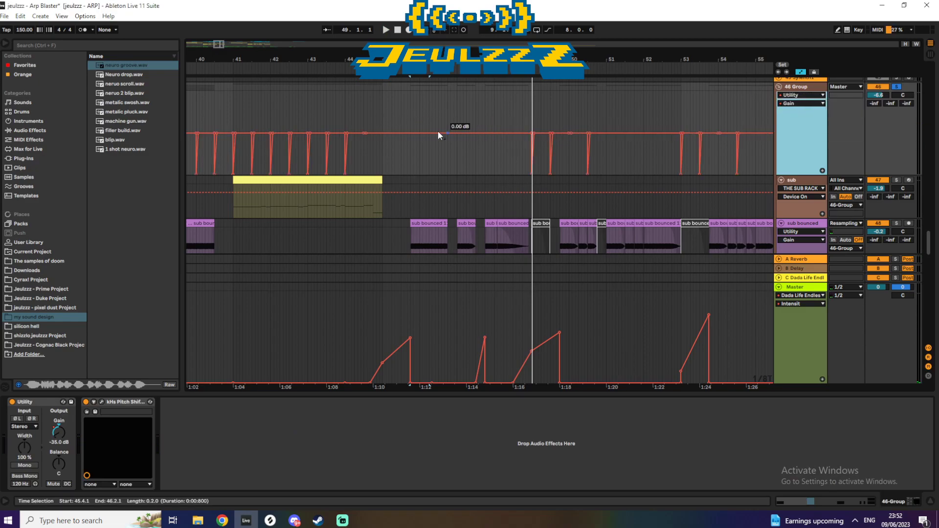
- Solo the MELODY group and play it from 45.2
scroll(920, 289, down, 15)
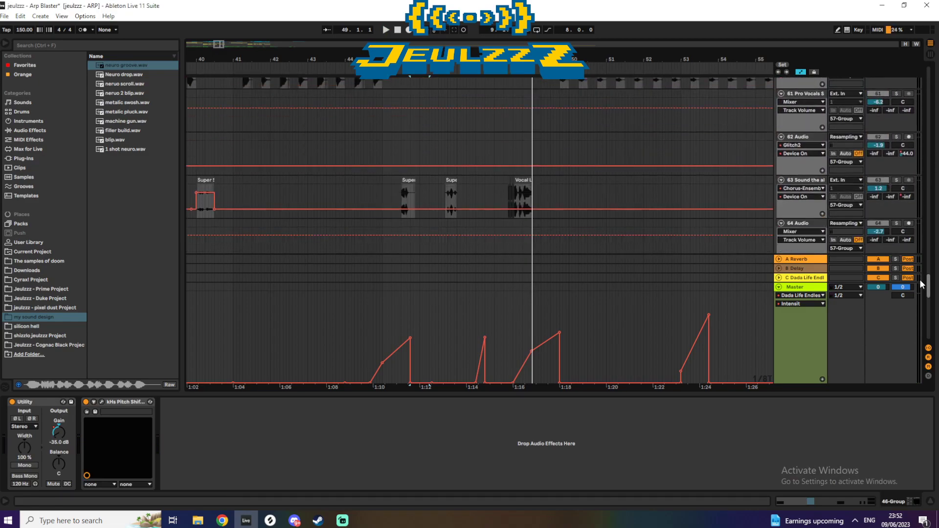
scroll(921, 289, up, 20)
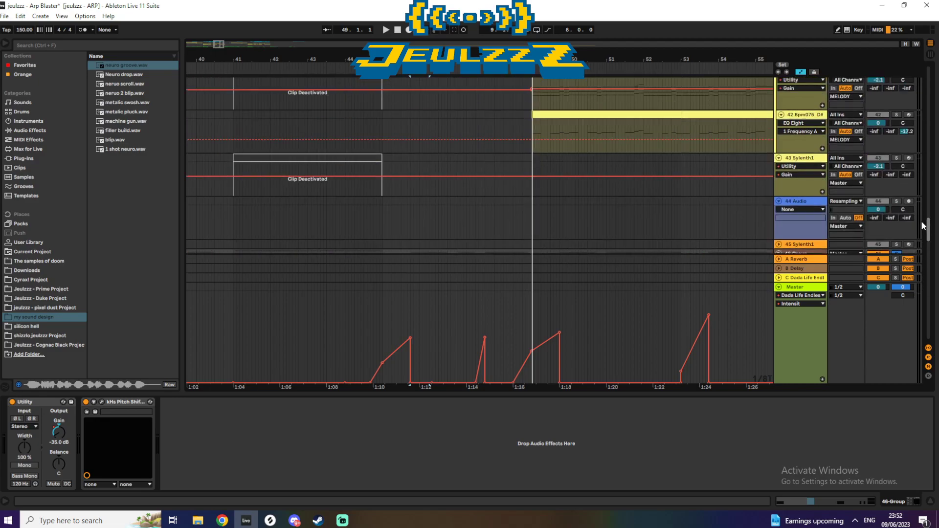
scroll(910, 193, up, 15)
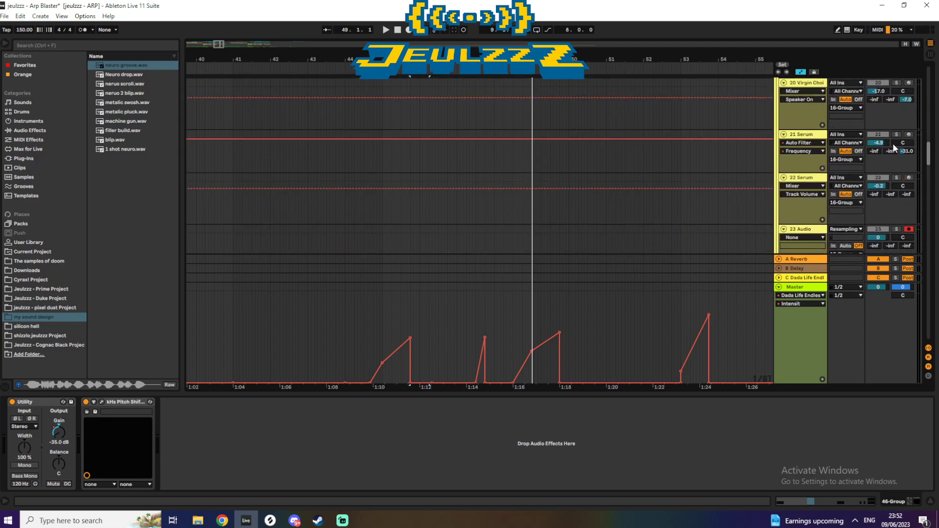
scroll(897, 118, down, 6)
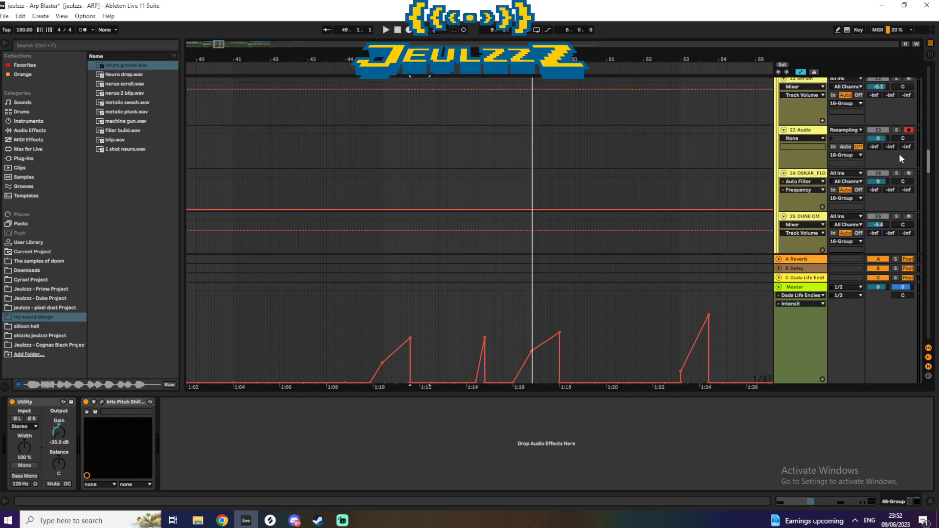
scroll(901, 131, up, 3)
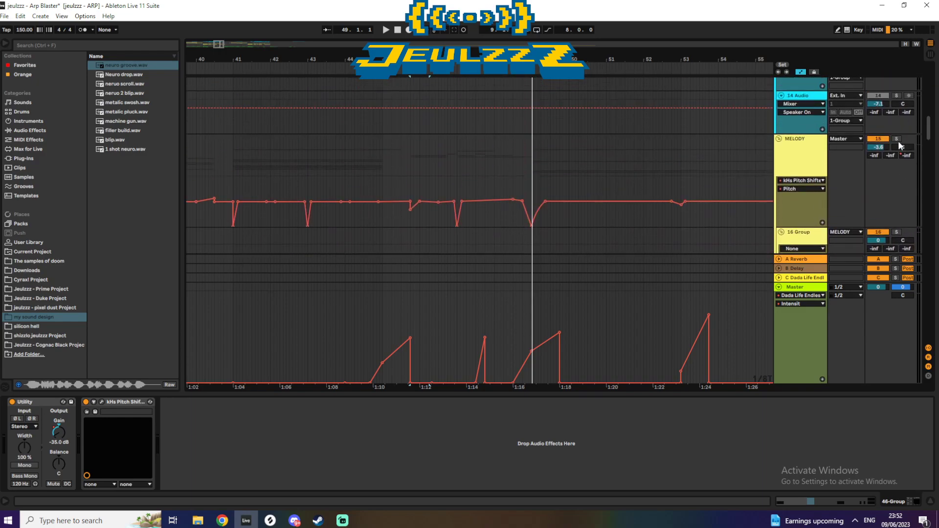
click(391, 146)
key(space)
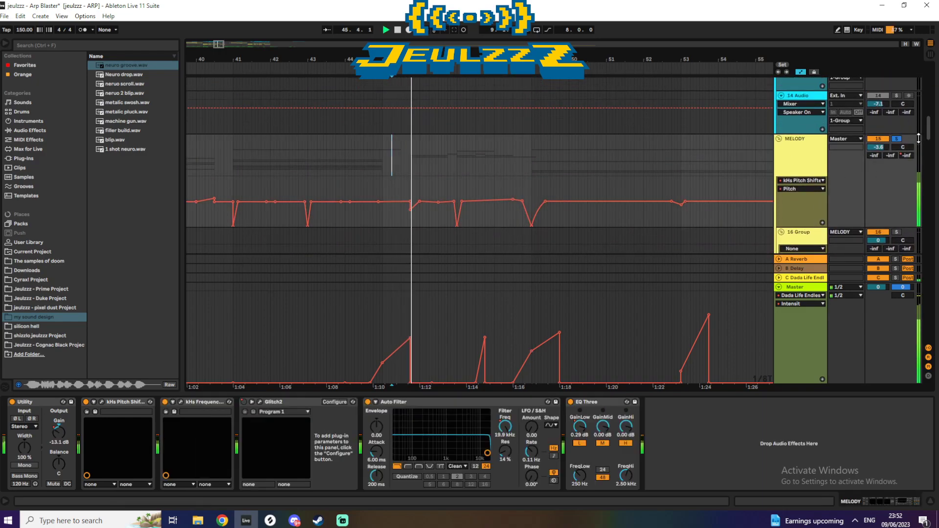
- Review the audio tracks inside MELODY during playback and select the first clip on 29 neruo 2 blip
scroll(928, 139, down, 3)
drag(929, 139, 931, 185)
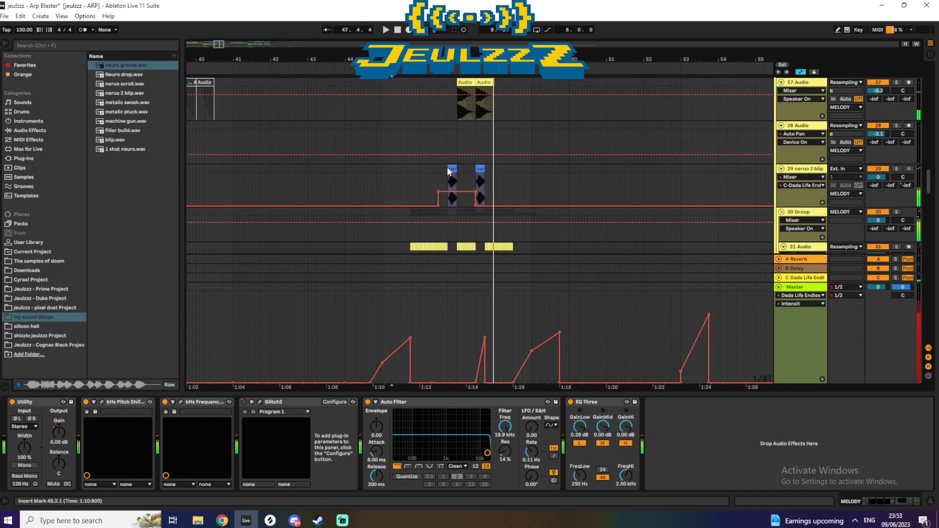
click(448, 170)
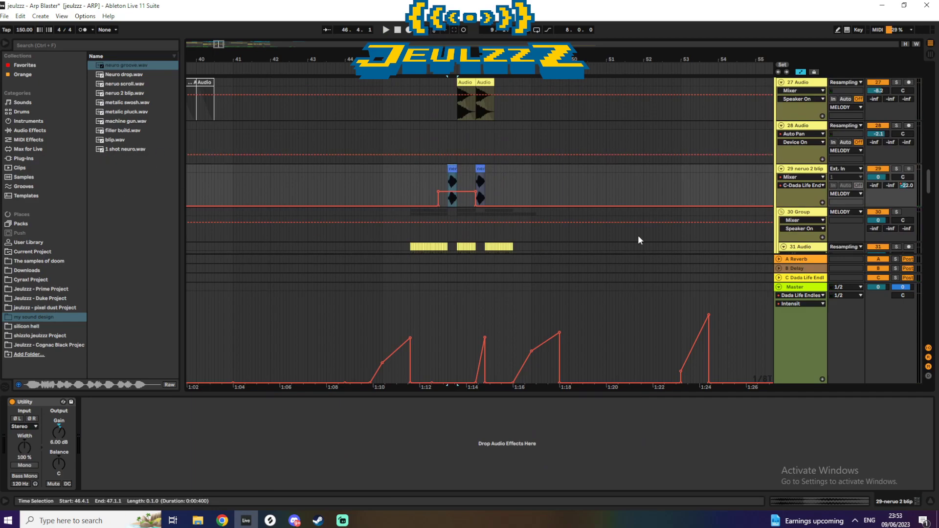
- Solo the 31 Audio track in the 30 Group and play its chopped clips from 45.4
scroll(535, 163, down, 5)
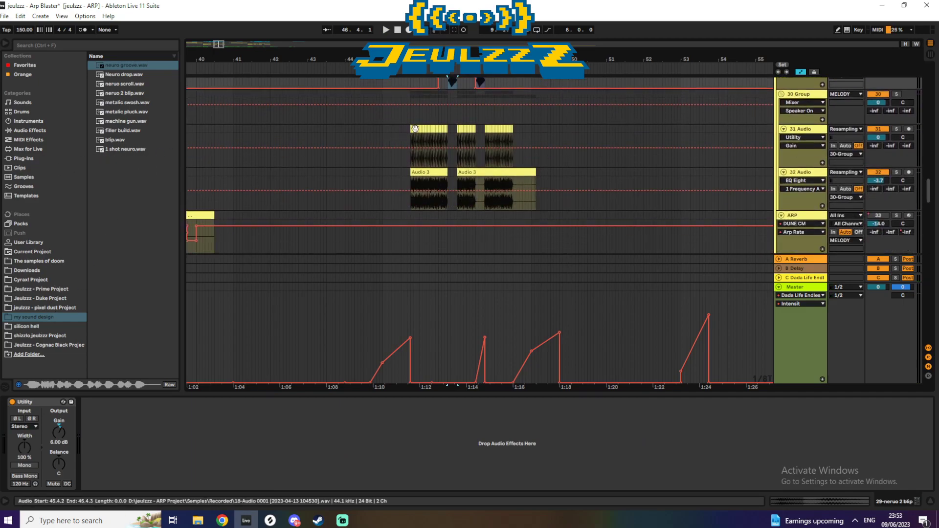
click(410, 128)
key(space)
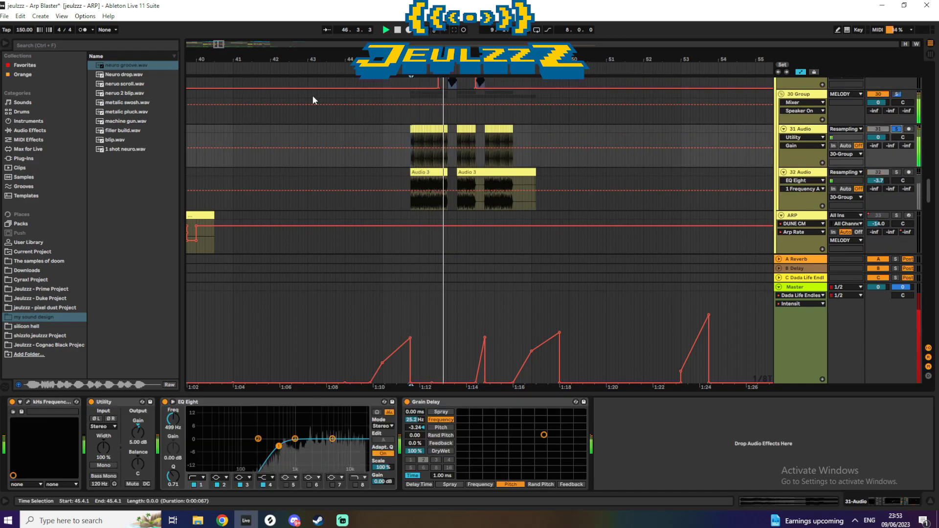
drag(411, 60, 355, 69)
key(space)
- Place a copy of a 31 Audio chop at 50.1.2, lengthen it to about 0.1.3 and play it
click(592, 129)
drag(220, 44, 330, 102)
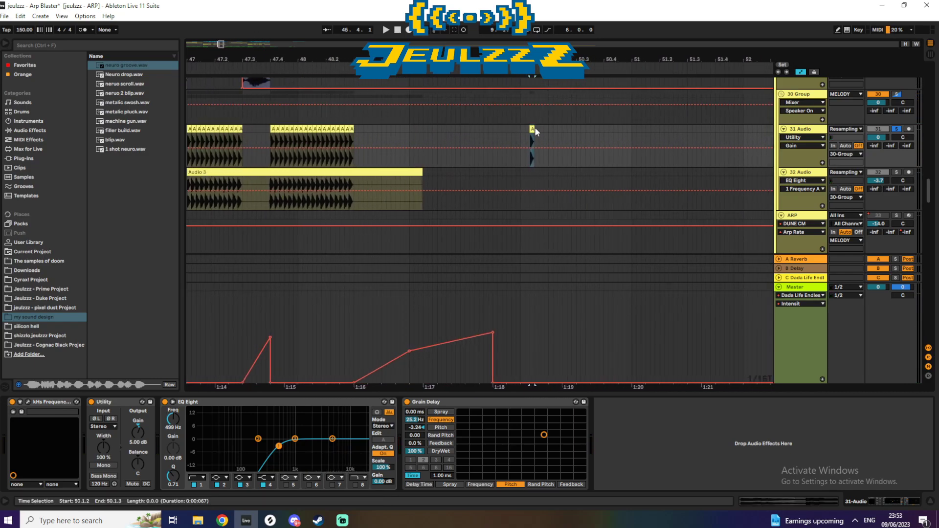
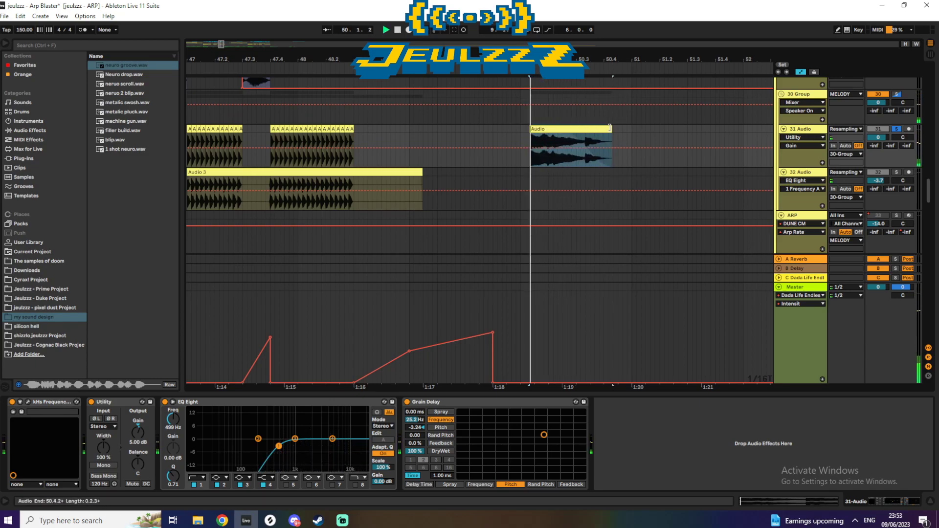
drag(609, 128, 579, 128)
key(space)
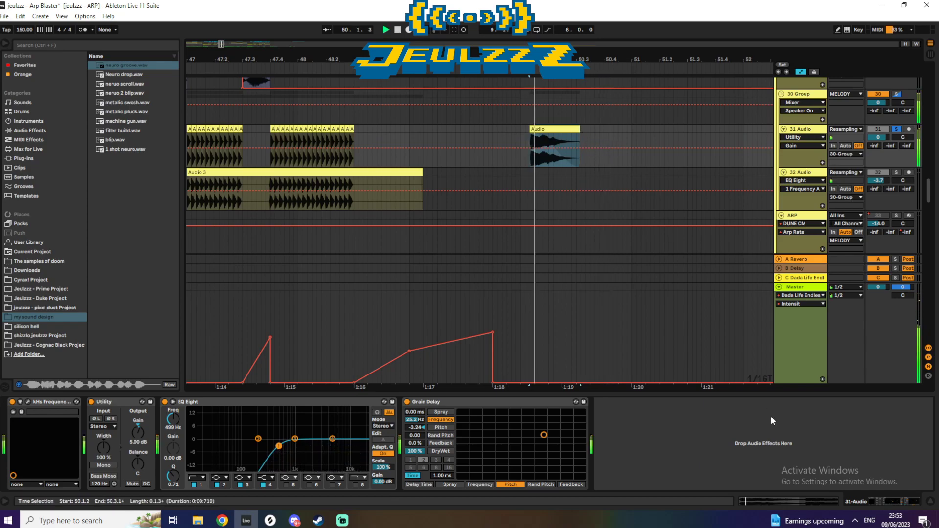
- Adjust the lengthened clip's pitch during playback, then turn off the 31 Audio track's kHs Frequency Shifter and Grain Delay
key(shift+Tab)
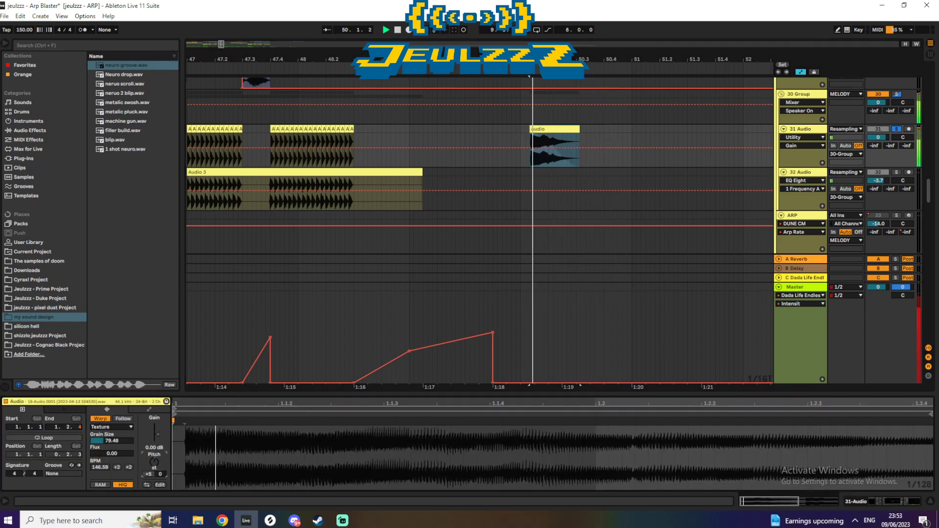
drag(154, 462, 159, 441)
click(898, 501)
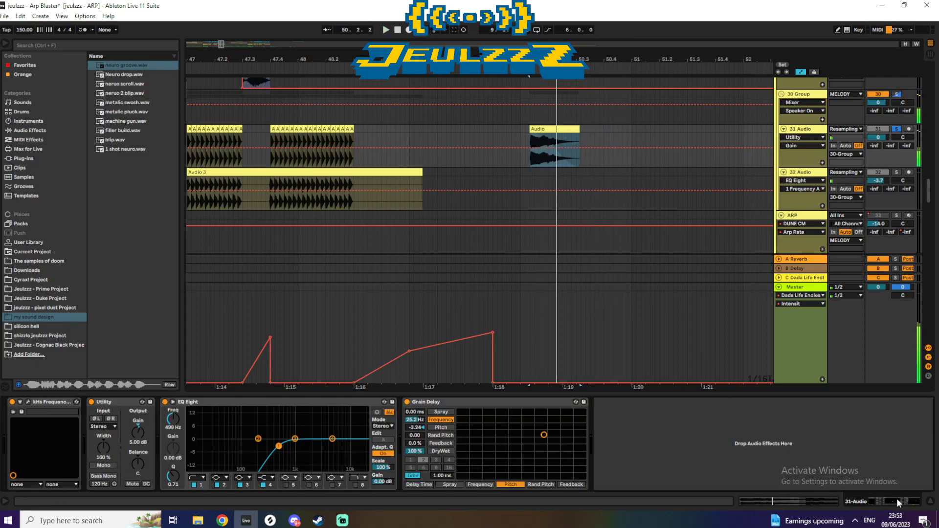
click(12, 401)
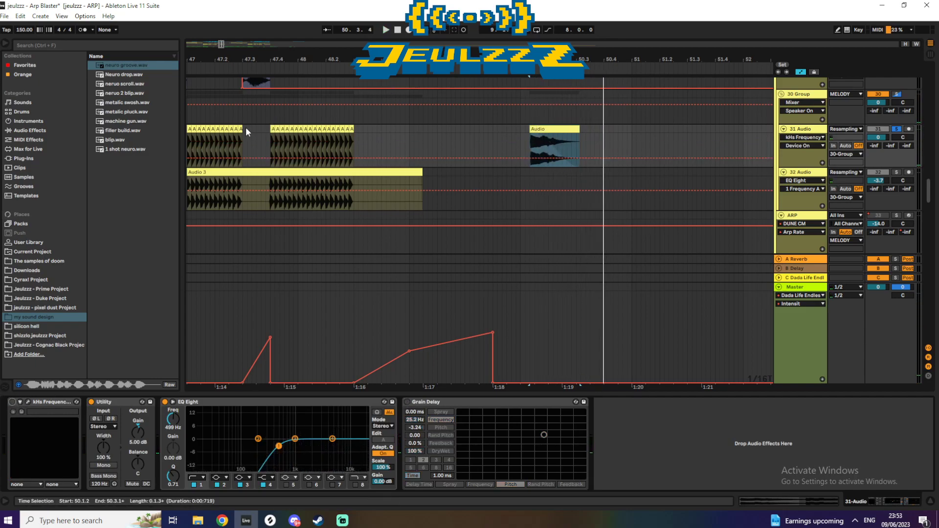
- Move the lengthened clip on the 31 Audio track to 50.1.1
drag(221, 43, 221, 25)
scroll(303, 169, up, 6)
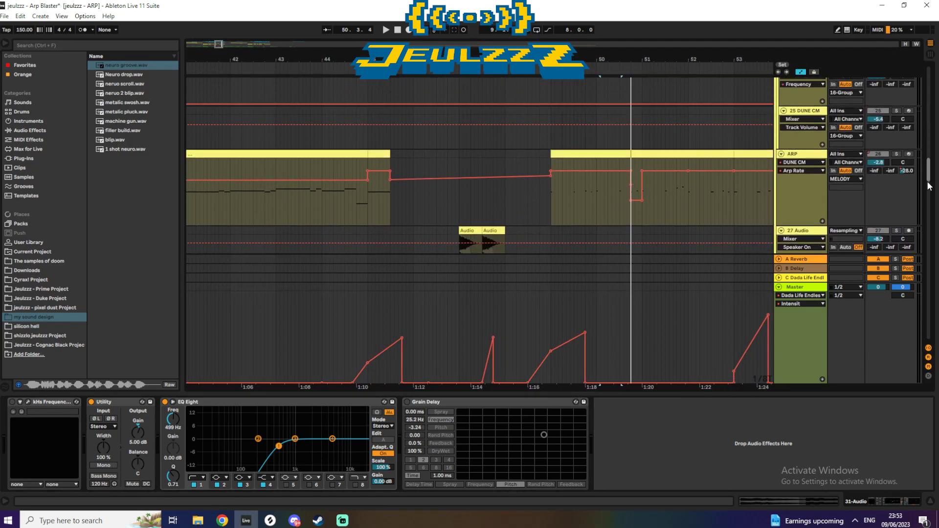
scroll(618, 190, down, 5)
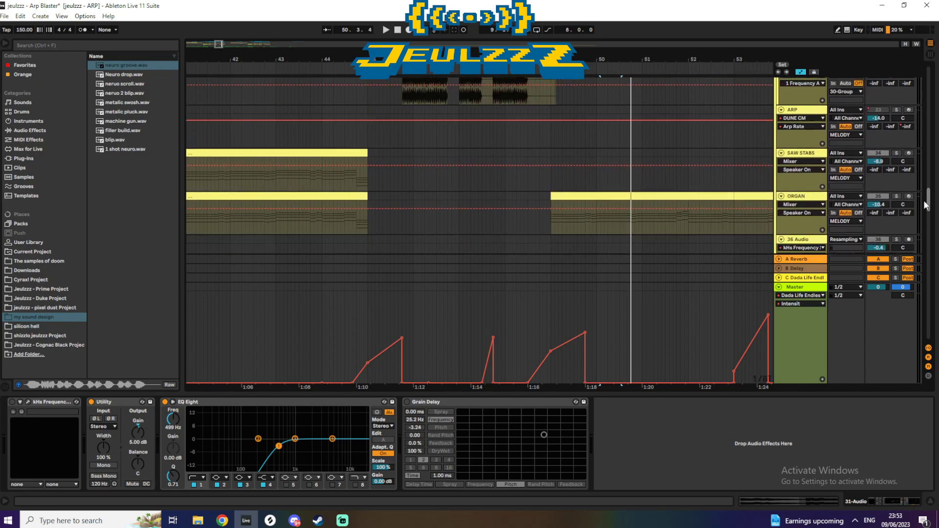
drag(607, 174, 603, 174)
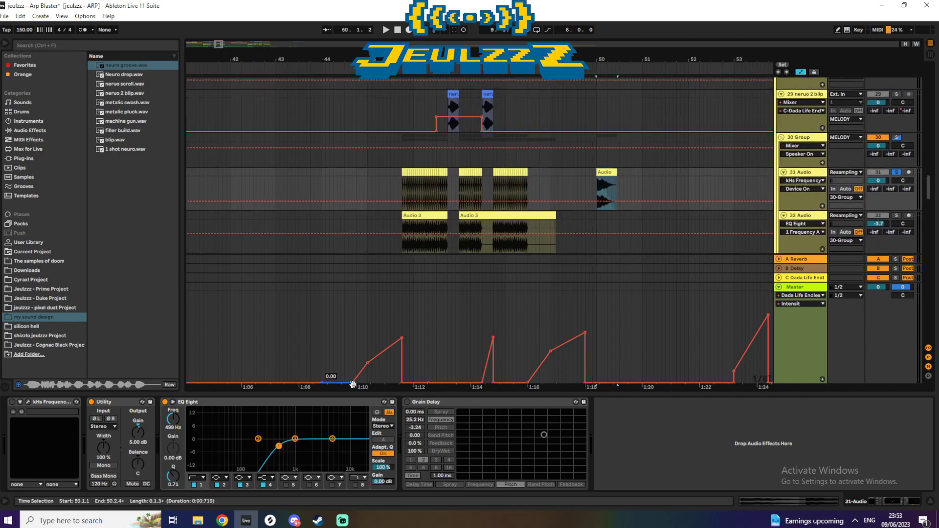
- Turn the 31 Audio track's kHs Frequency Shifter and Grain Delay back on, and play a row of 0.0.1-long chop copies from 50.1.1
click(407, 402)
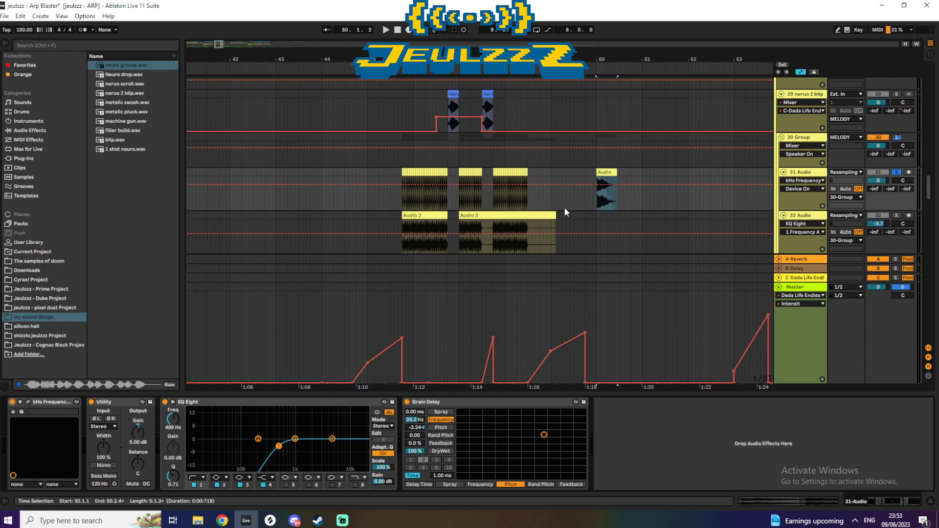
key(space)
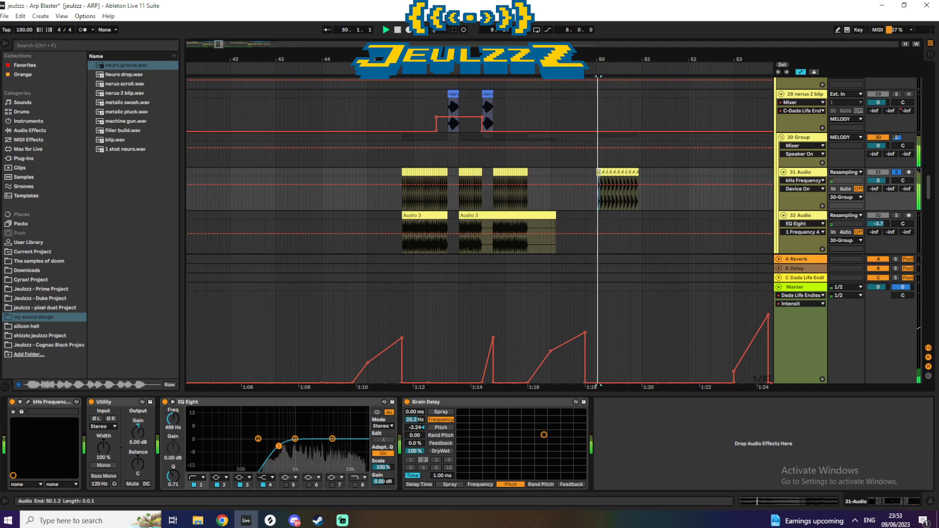
key(space)
- Delete the chop copies at 50.1.1 and play the 31 Audio track's original chops from 45.4.1
drag(641, 170, 594, 174)
click(403, 178)
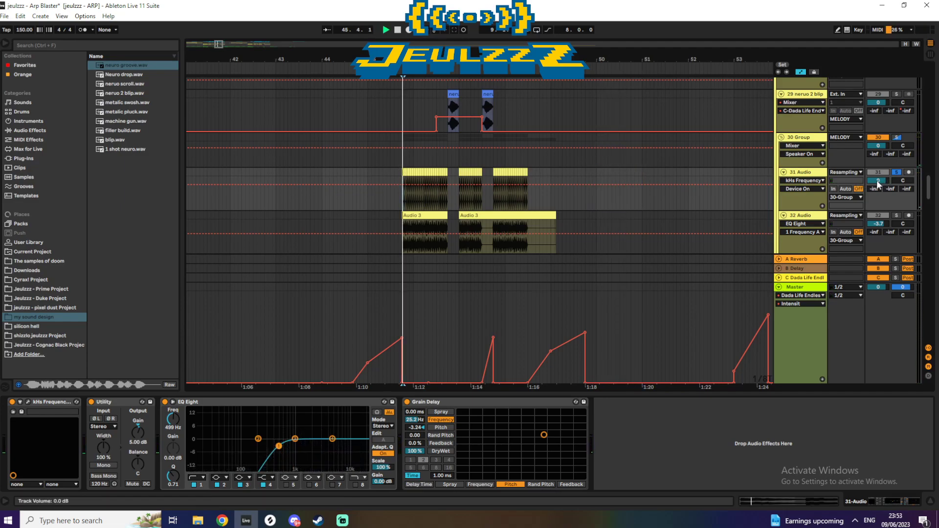
key(space)
drag(218, 44, 220, 73)
key(space)
key(space)
- Examine the MELODY group's kHs Pitch Shifter, kHs Frequency Shifter and Glitch2 automation
drag(928, 190, 928, 131)
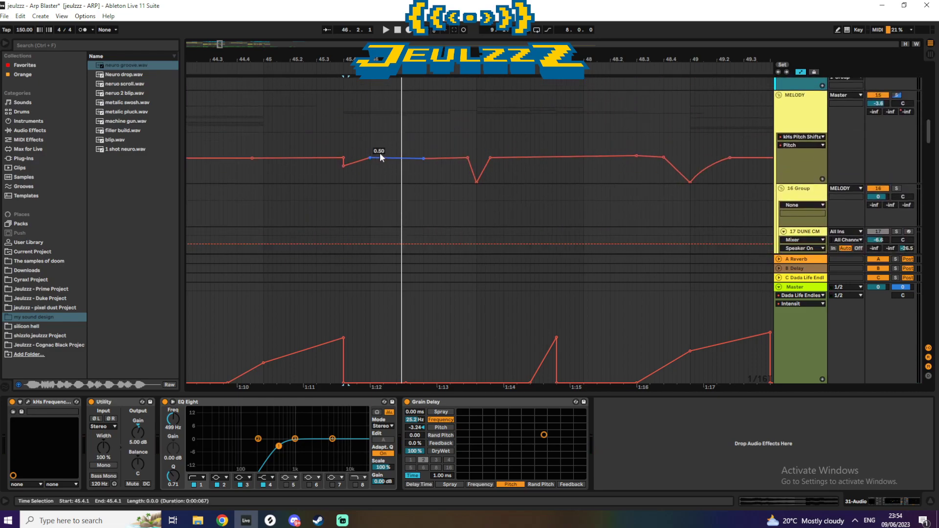
click(797, 137)
click(811, 166)
click(798, 137)
click(792, 174)
click(804, 138)
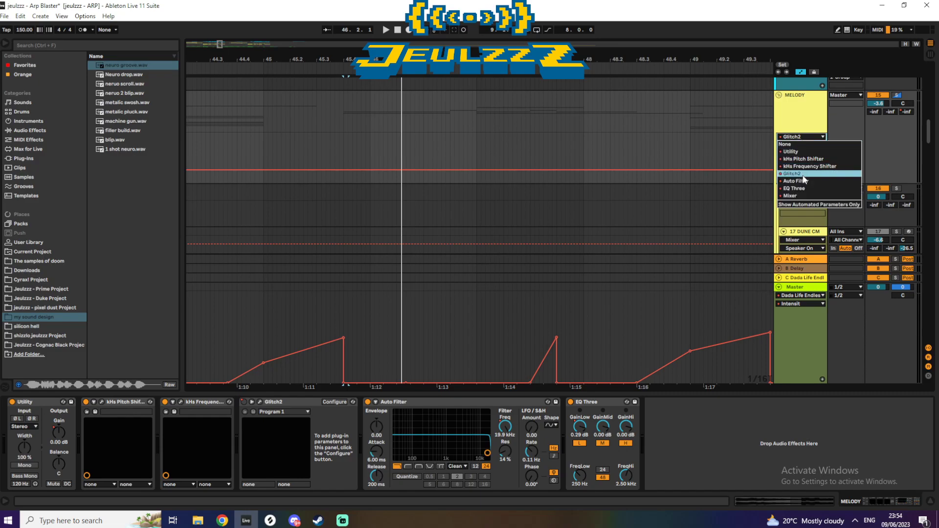
click(624, 120)
- Solo the 32 Audio track and play its Audio 3 clips from 45.4.1
drag(928, 135, 930, 205)
scroll(863, 156, up, 3)
click(897, 162)
key(space)
click(396, 178)
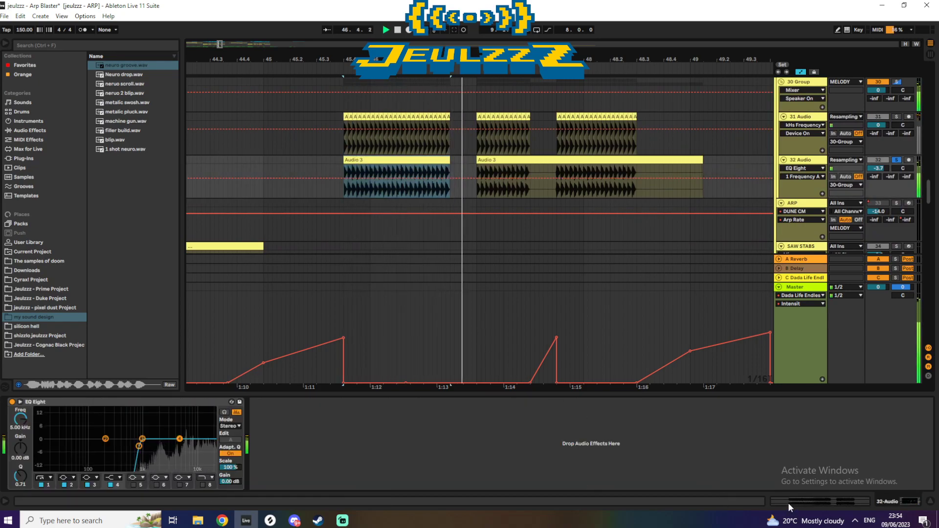
- Display the first Audio 3 clip's warp and pitch settings during playback, and stop playback
key(shift+Tab)
click(215, 418)
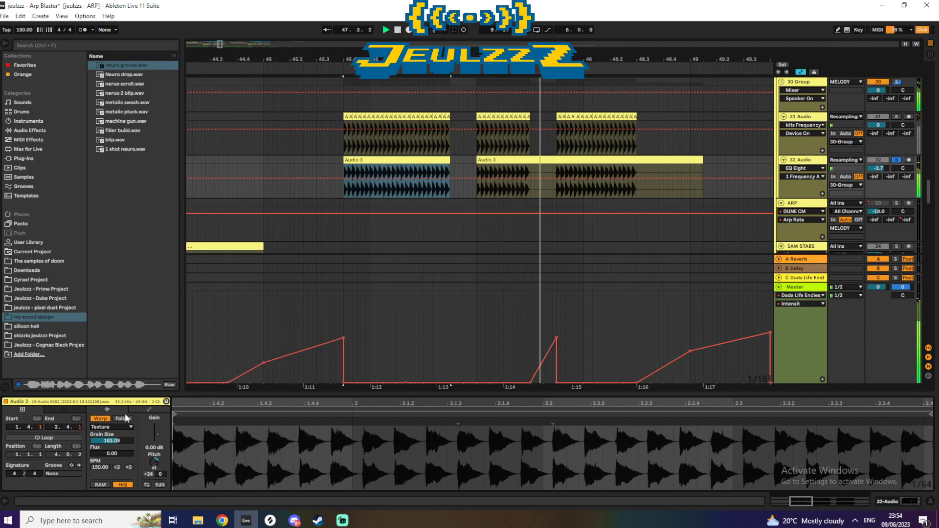
key(minus)
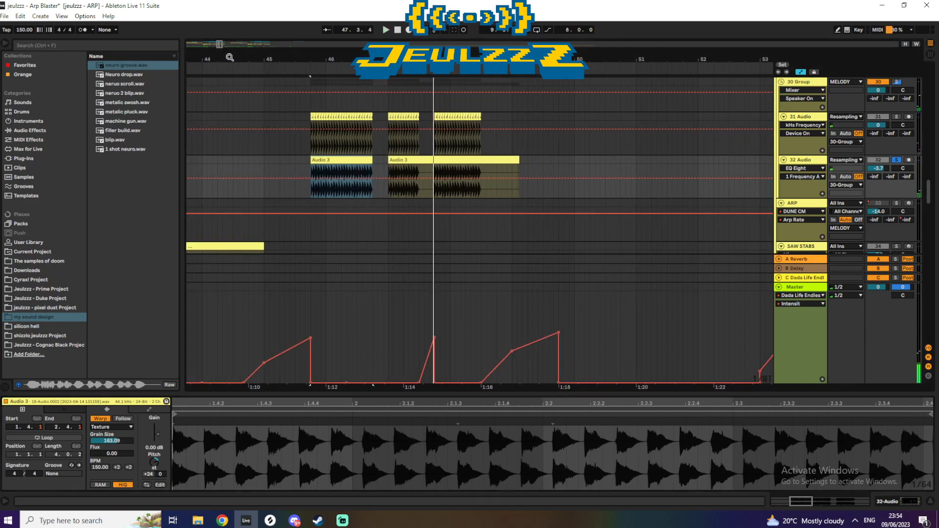
key(space)
- Play a stretched, untransposed copy of the first Audio 3 clip from 50.1.1 on the 32 Audio track, and delete the copy
drag(331, 165, 771, 159)
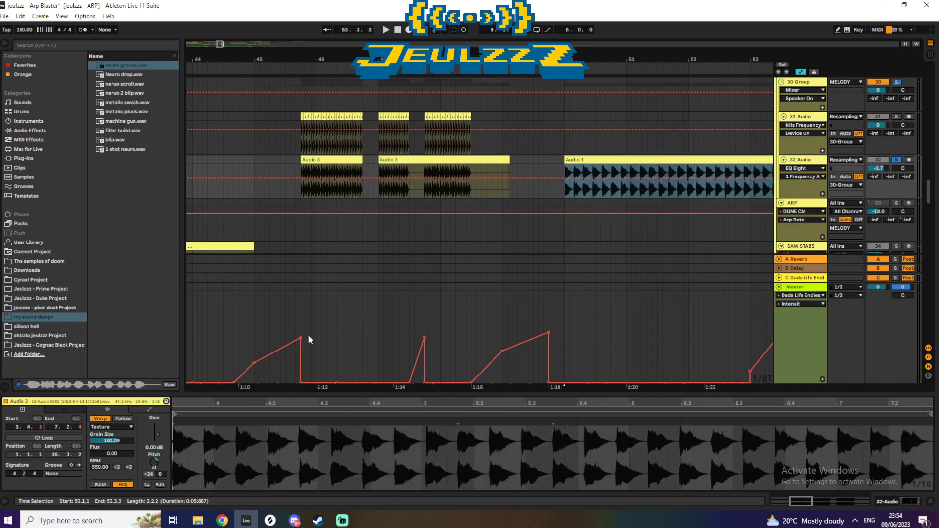
key(space)
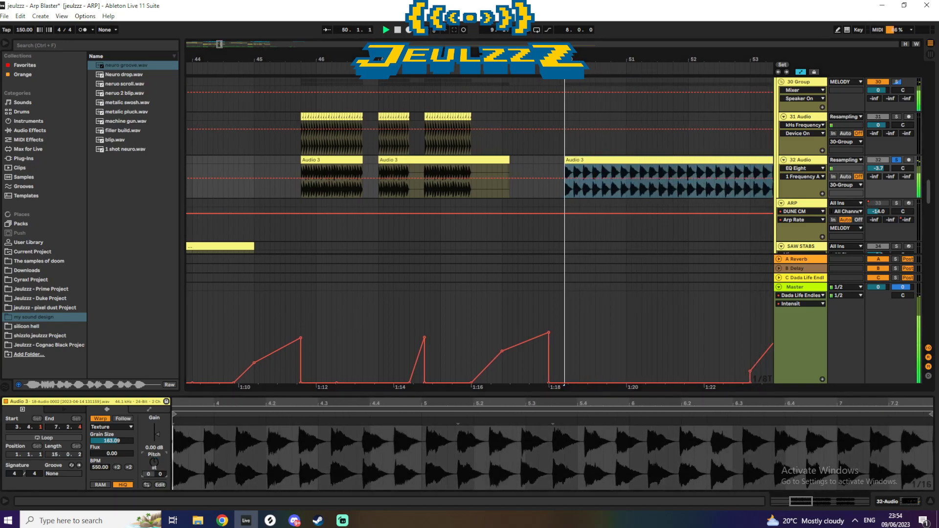
right_click(622, 164)
click(636, 193)
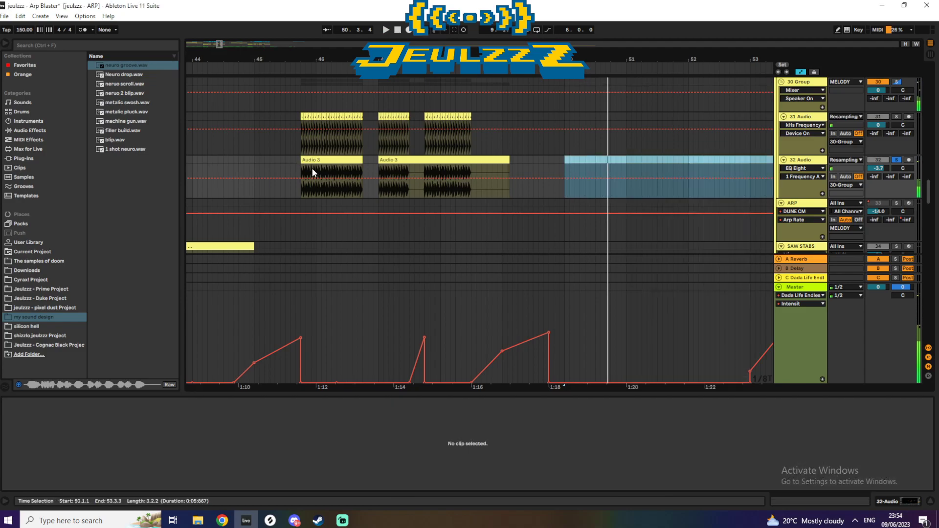
key(space)
- Clear the active solos and play the full mix from the first Audio 3 clip at 45.4.1
click(316, 166)
click(318, 161)
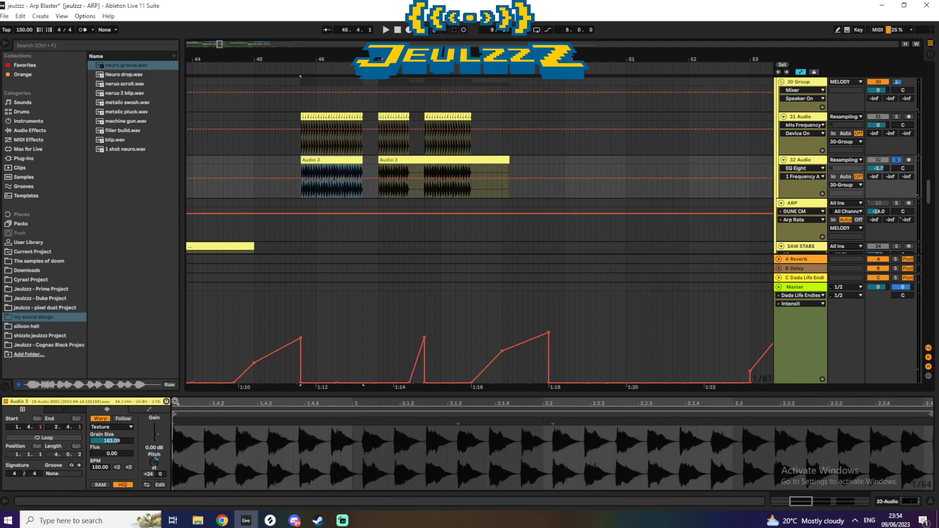
click(897, 117)
click(897, 117)
key(space)
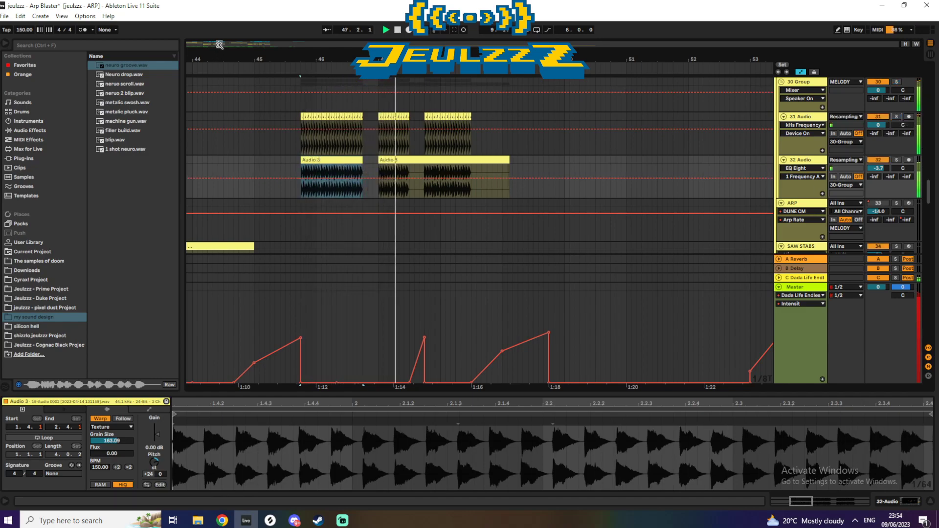
drag(220, 59, 254, 29)
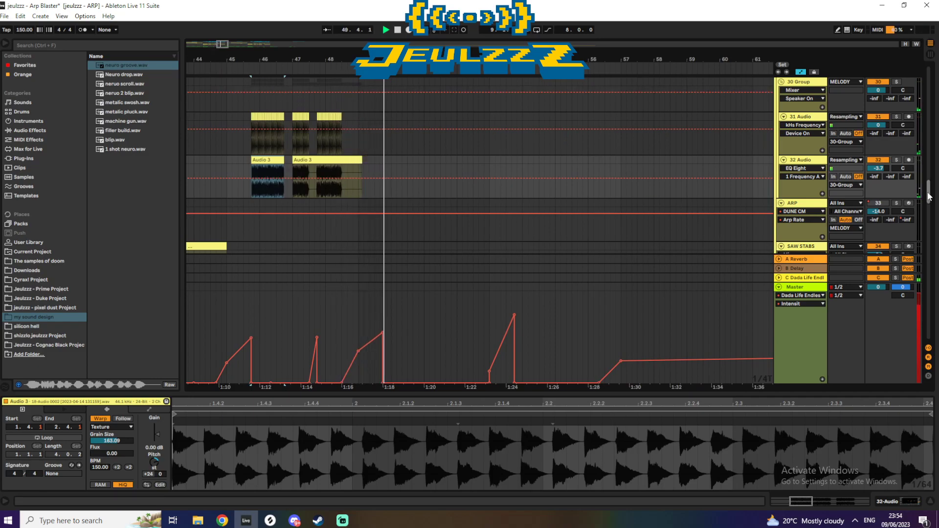
- Audition the ARP and ORGAN tracks one at a time in solo from 49.1.1
scroll(916, 168, up, 5)
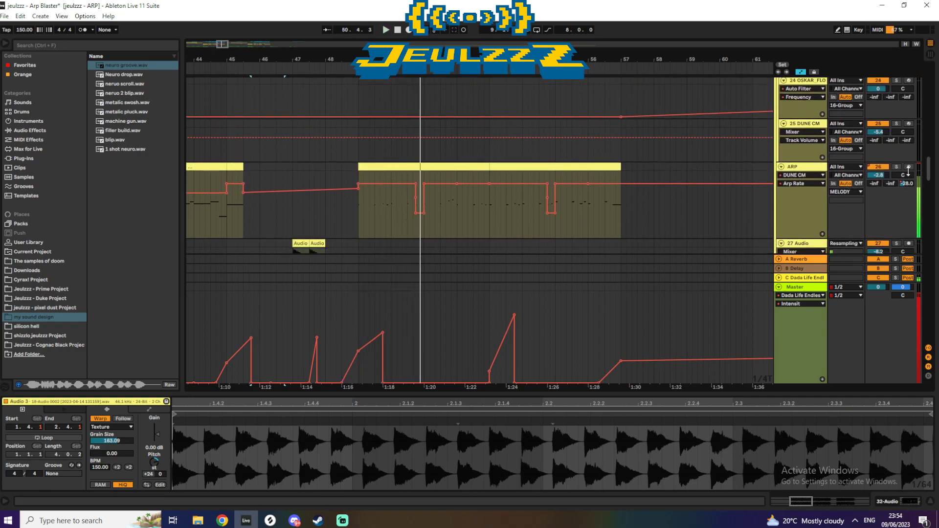
scroll(910, 169, down, 2)
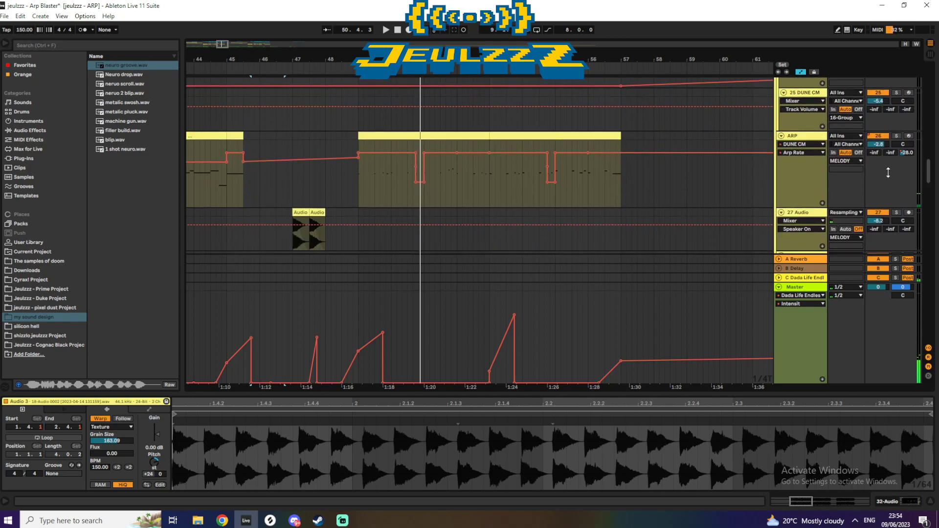
click(388, 173)
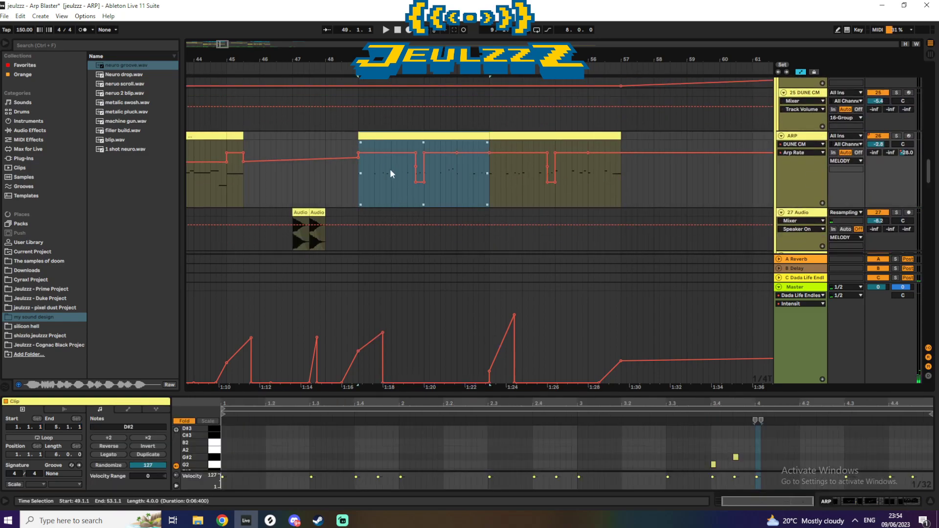
key(space)
click(895, 136)
scroll(931, 169, down, 6)
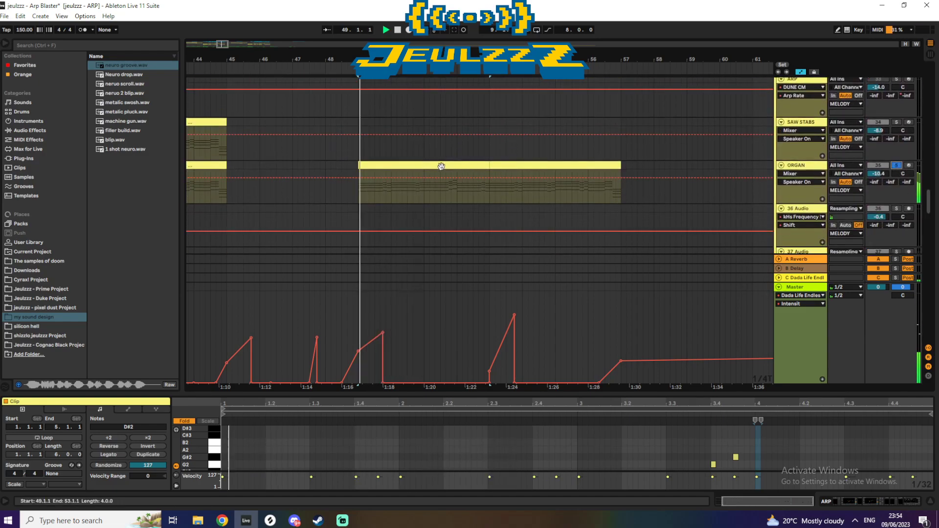
- Solo the 41 Sylenth1 track and play its clip from 49.1.1
scroll(932, 234, down, 5)
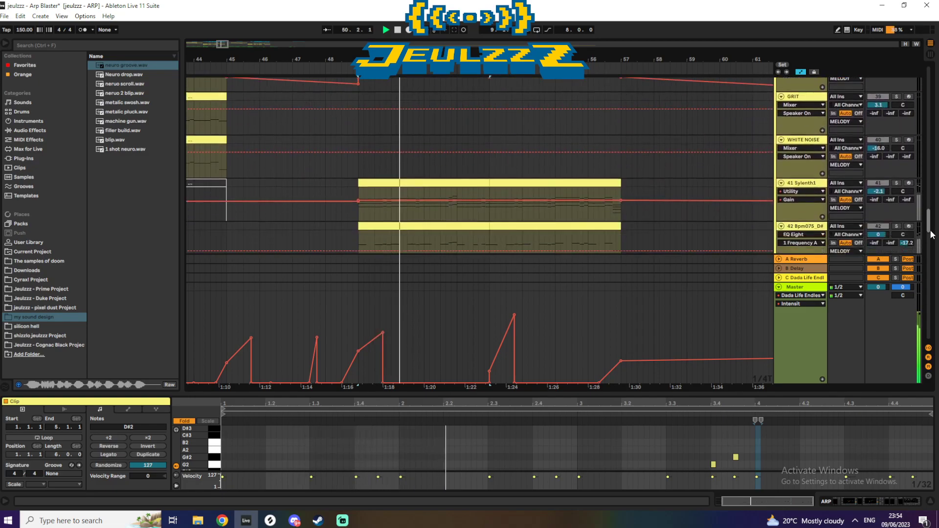
scroll(931, 233, down, 1)
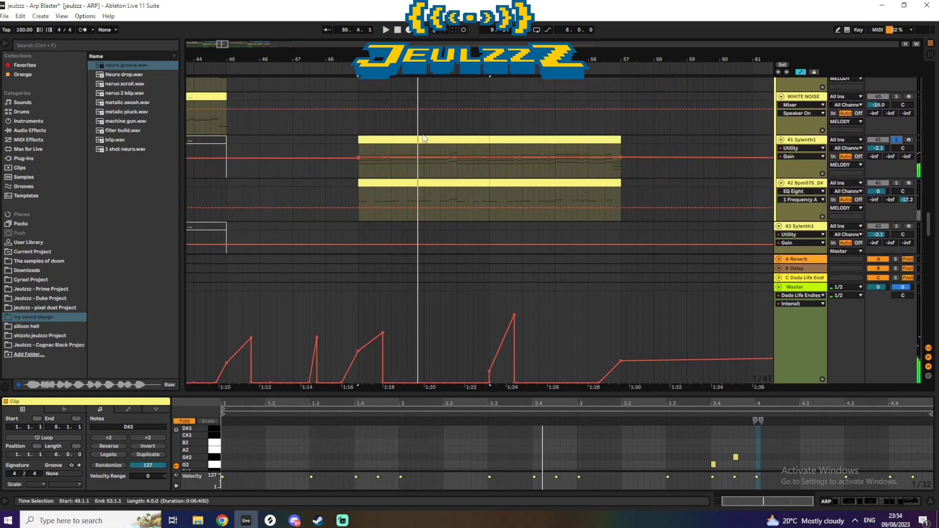
click(424, 139)
key(space)
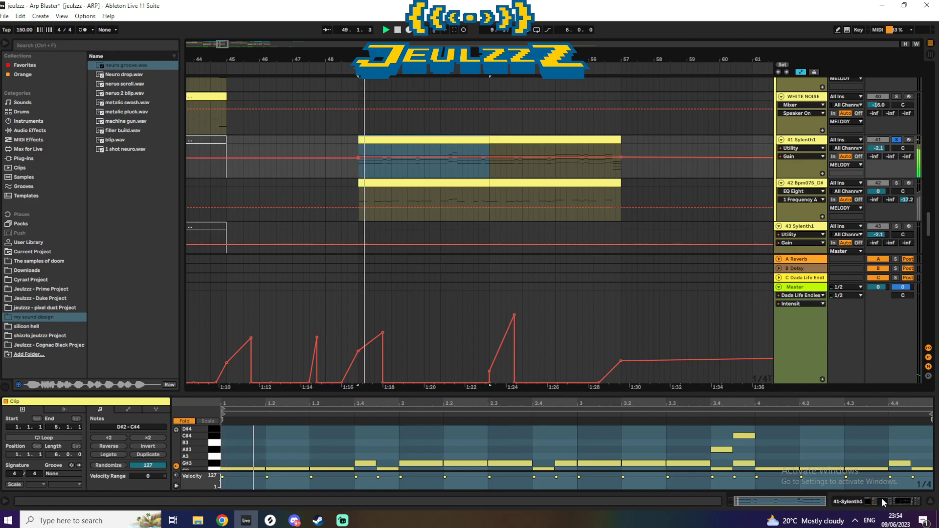
- Open the Sylenth1 plug-in window to view its KEY Orchestra Hit preset, play the clip from 53.1.1, and close the window
key(shift+Tab)
click(28, 402)
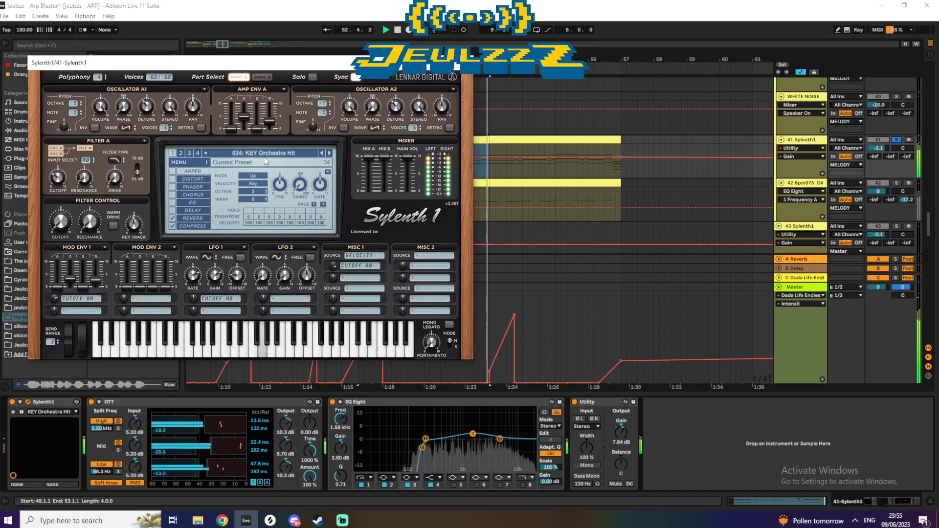
click(494, 140)
key(space)
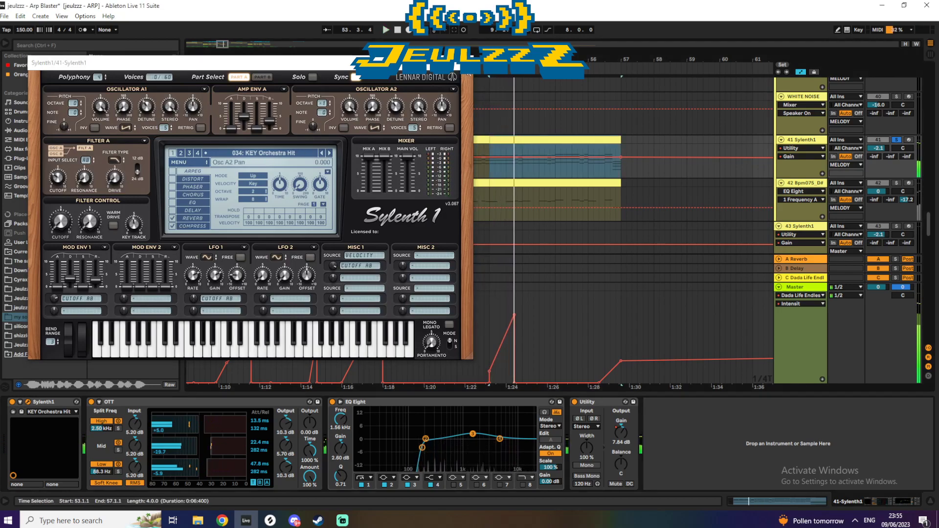
click(462, 62)
- Solo the 42 Bpm075_D# track, play its clip from 49.1.1, and show its sampler and effects
click(896, 183)
key(space)
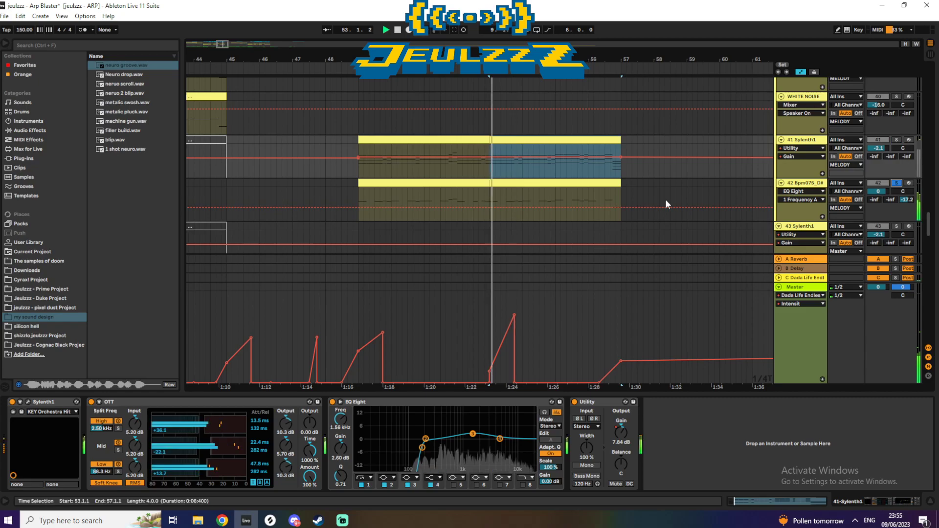
click(377, 183)
key(space)
key(space)
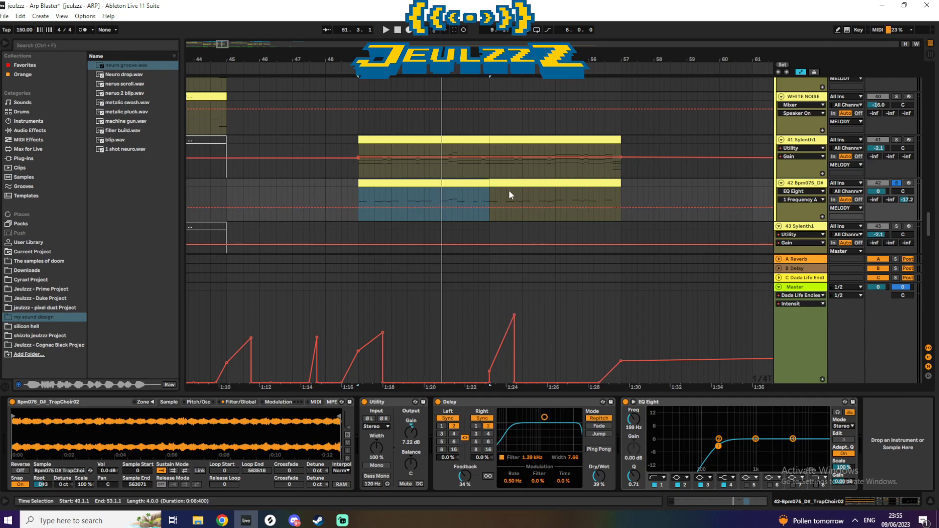
key(shift+Tab)
click(859, 503)
- Select the sub bounced clip at 49.4.1 and play the full mix from there with no tracks soloed
drag(931, 222, 937, 247)
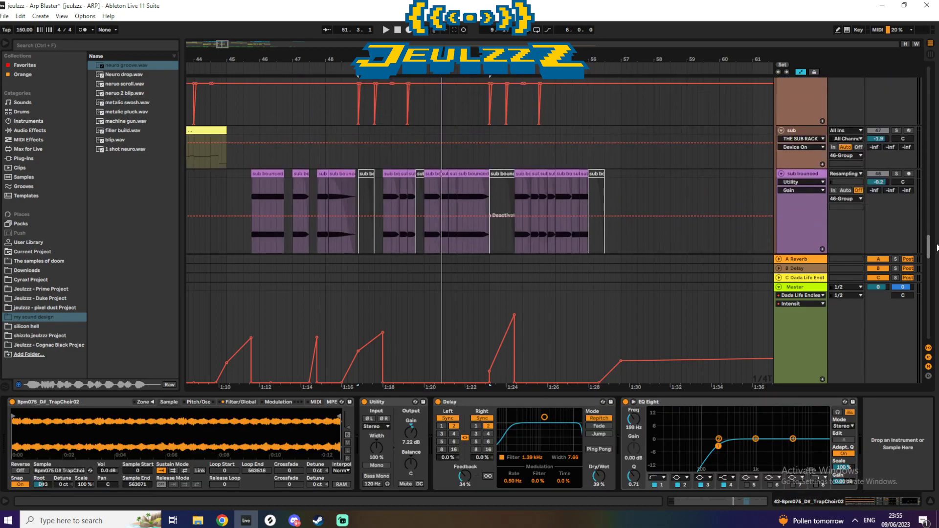
click(391, 215)
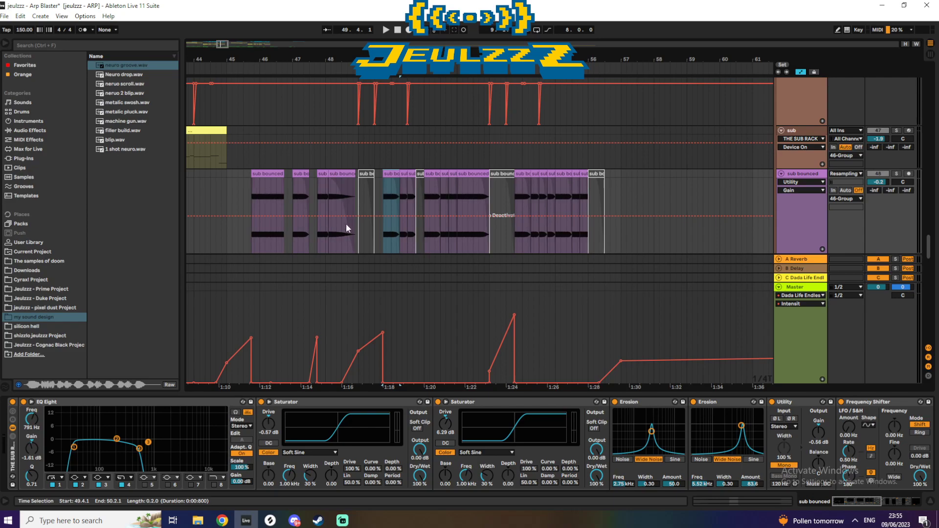
drag(926, 242, 903, 197)
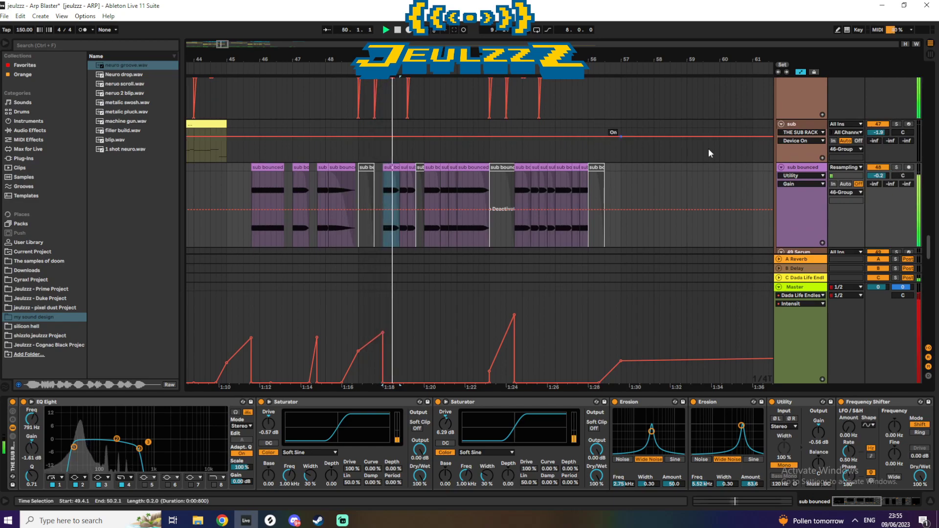
drag(223, 46, 224, 49)
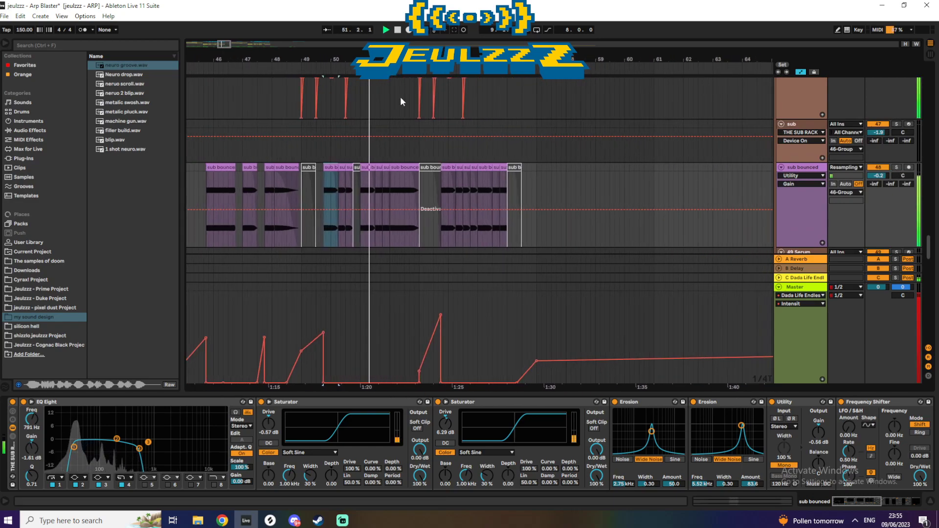
- Display the MELODY group's kHs Pitch Shifter pitch automation
drag(930, 251, 921, 133)
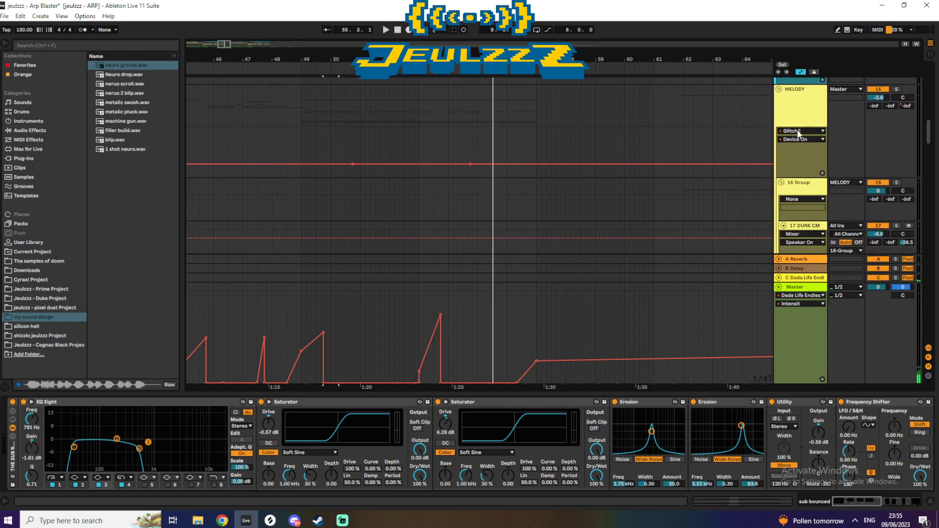
click(801, 131)
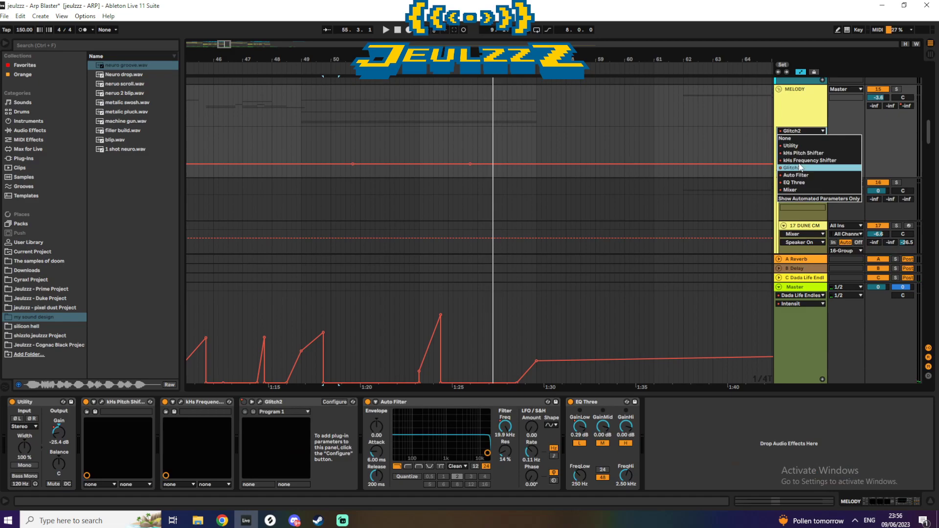
click(803, 153)
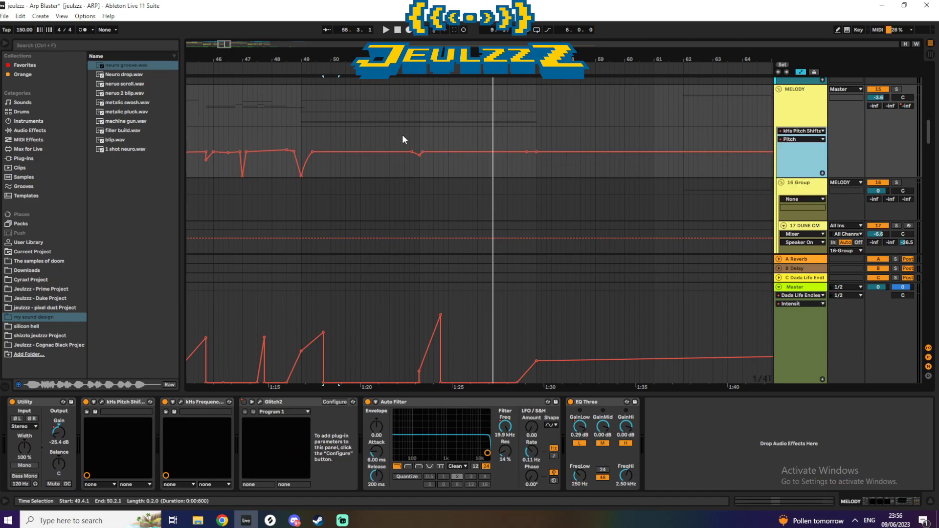
- Play the ARP track in solo from 49.4.1 and examine the dip in its Arp Rate automation before bar 51
scroll(918, 133, down, 10)
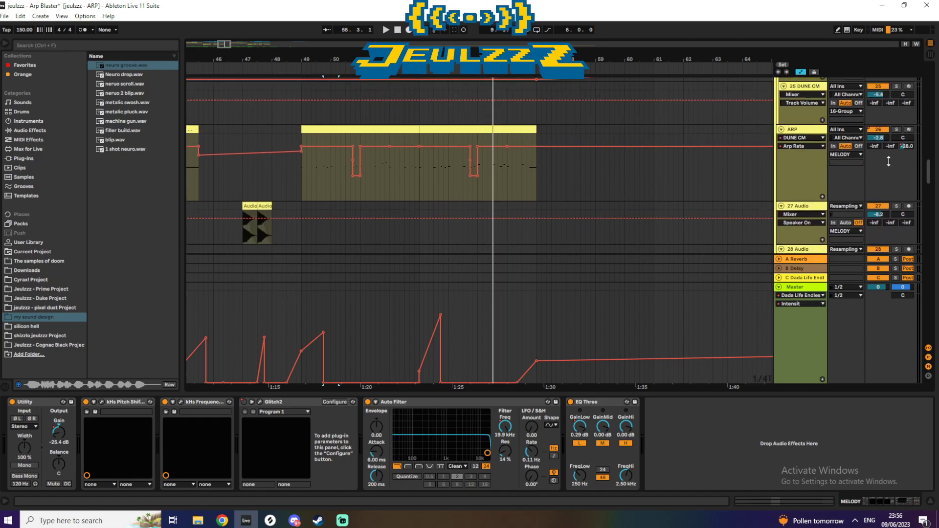
key(space)
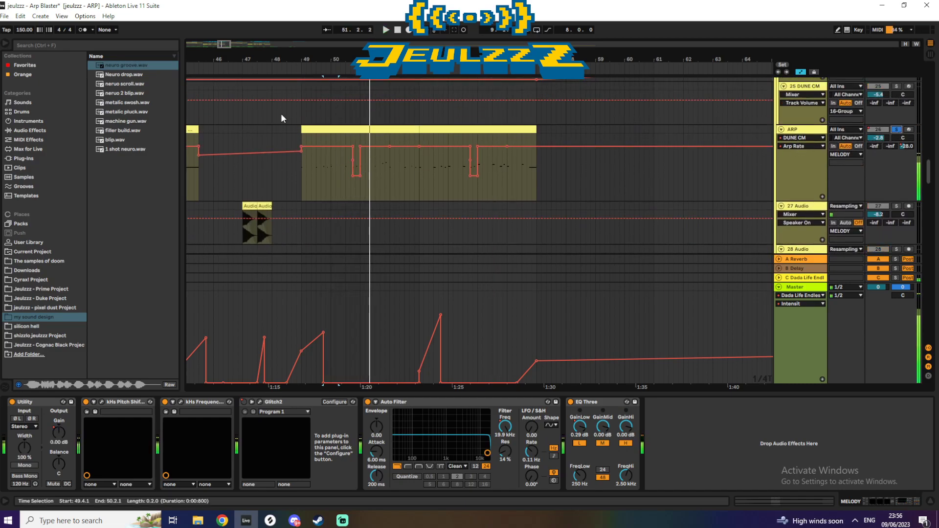
drag(222, 45, 223, 81)
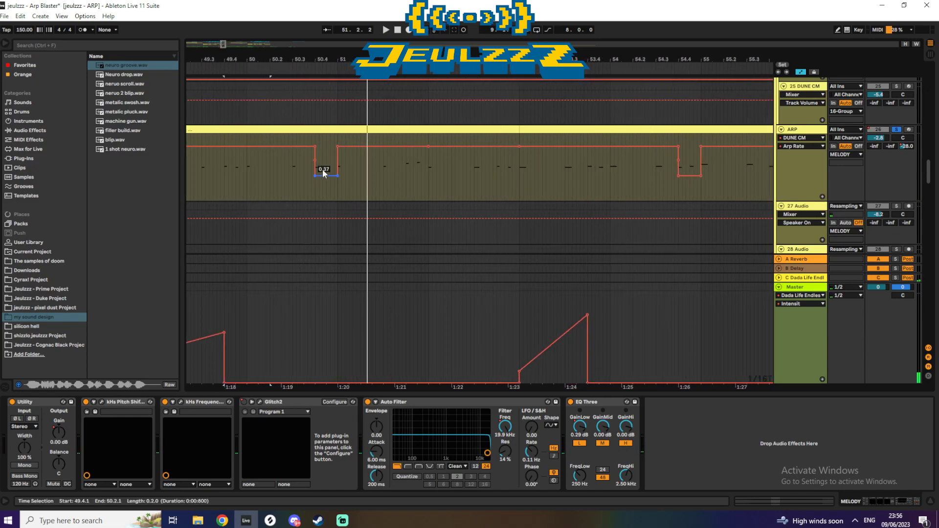
- Display the ARP track's kHs Frequency Shifter automation, followed by the Portal Device On automation
click(805, 138)
click(805, 192)
click(793, 138)
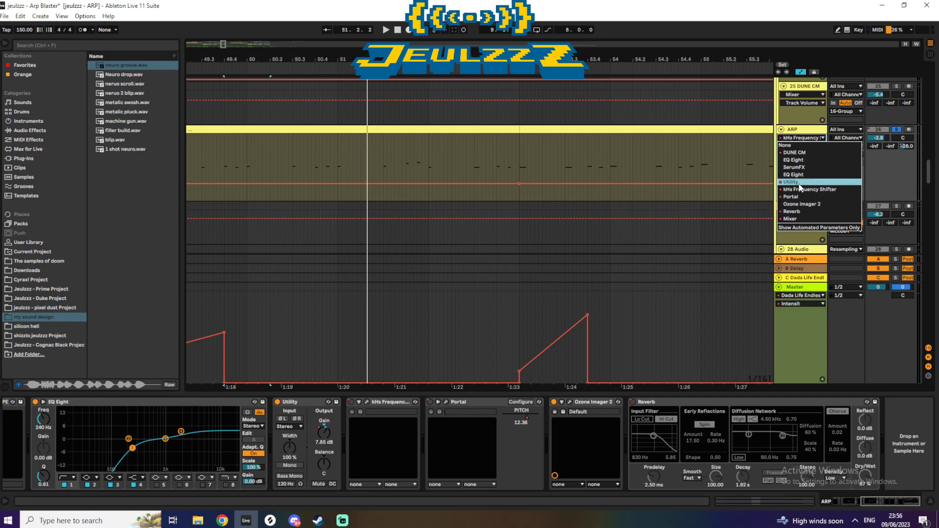
click(802, 201)
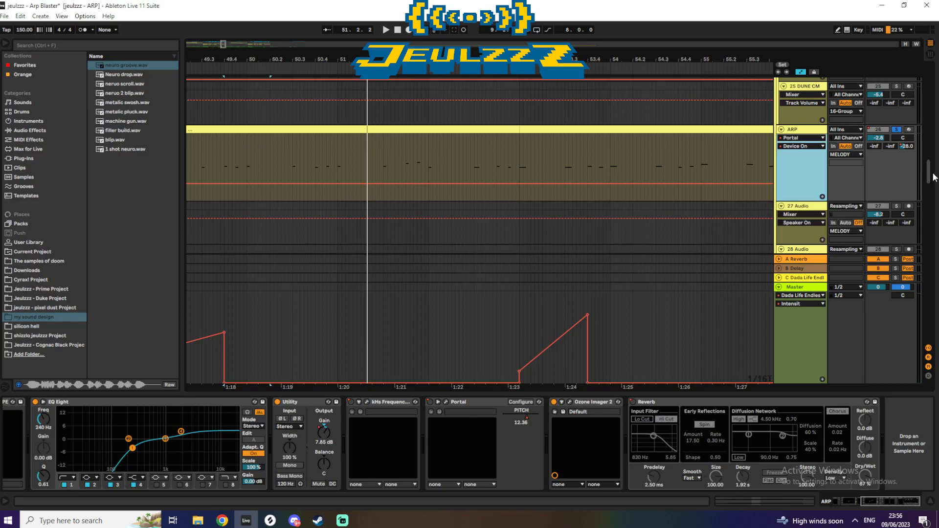
- Return the ARP track to its DUNE CM Arp Rate automation while playing the passage around bar 51 in solo
key(space)
scroll(934, 177, up, 2)
click(802, 187)
click(789, 206)
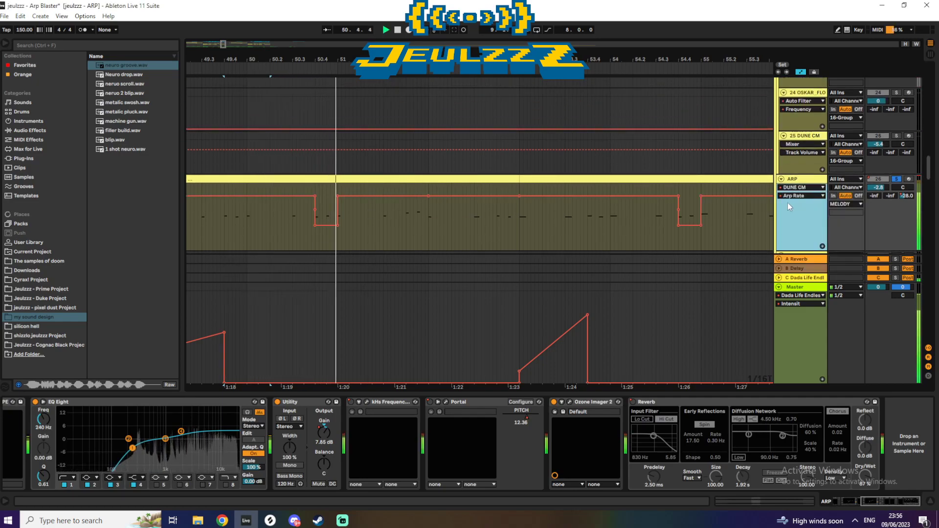
key(space)
- Try flattening the ARP track's Arp Rate dip before bar 51, play the passage, and undo the change
click(319, 234)
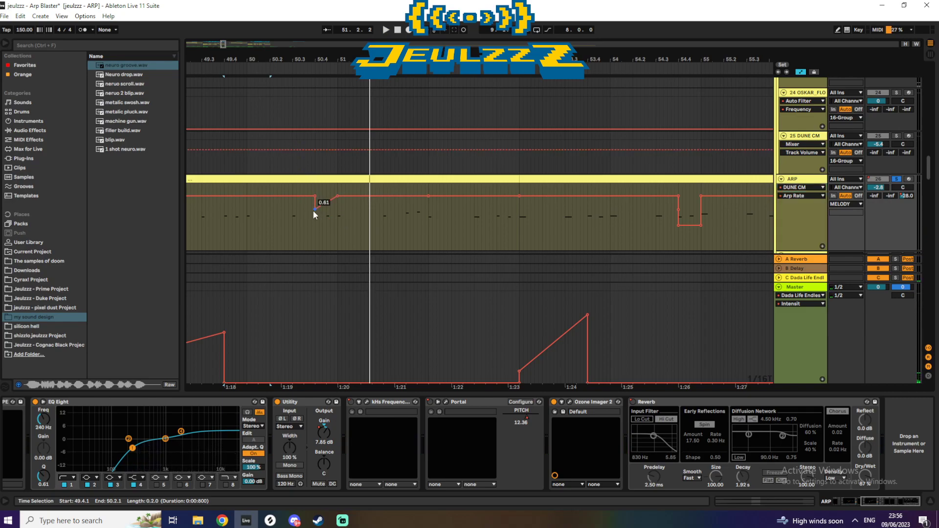
key(space)
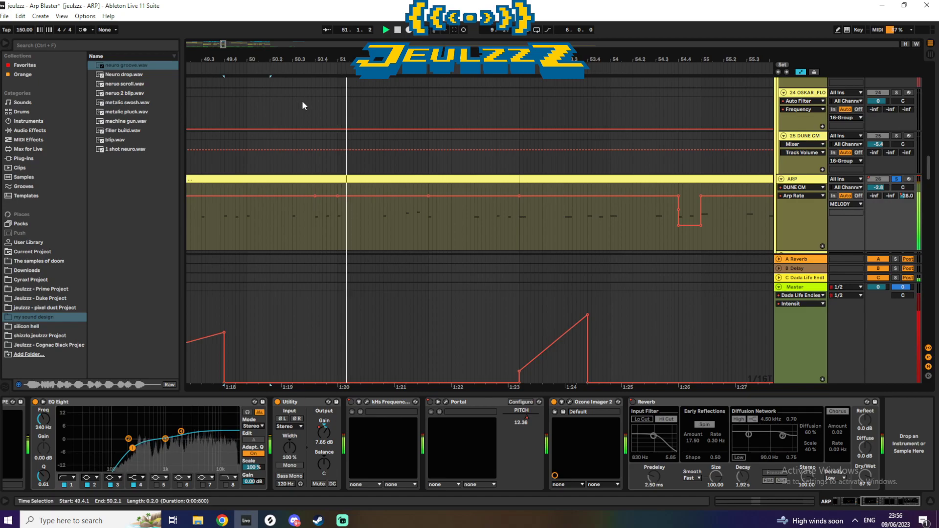
key(ctrl+z)
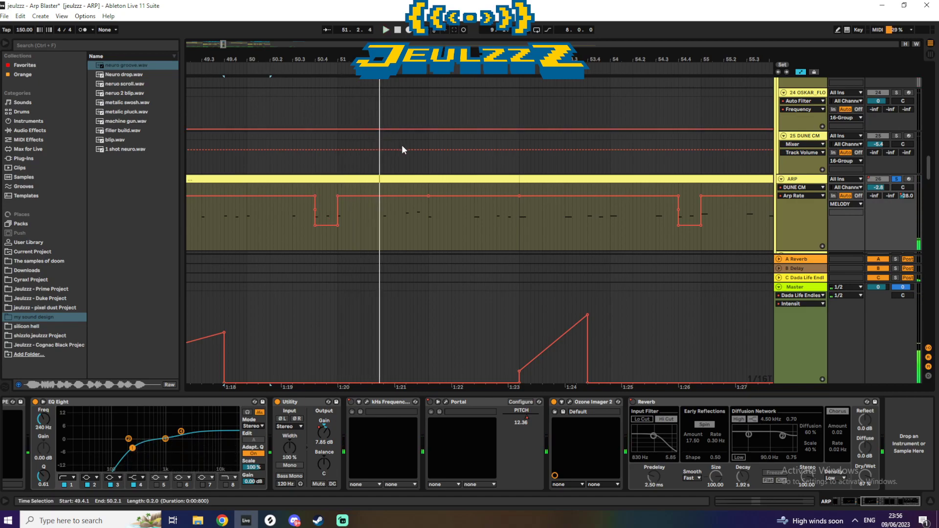
- Display the MELODY group's kHs Frequency Shifter Shift automation and play the group in solo around bar 51
key(space)
drag(928, 178, 925, 143)
click(800, 124)
click(806, 154)
key(space)
click(315, 107)
drag(223, 47, 221, 46)
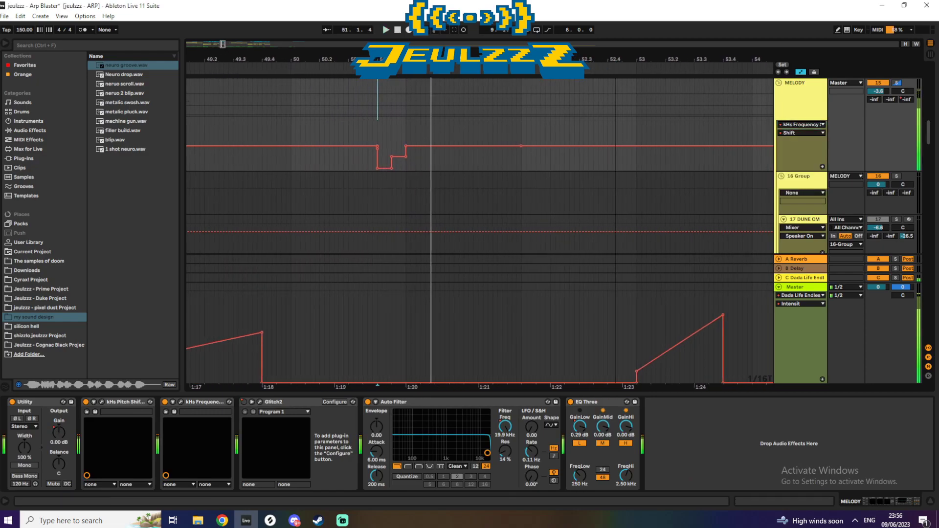
- Play the soloed MELODY group through the second Shift automation dip just before bar 55
click(792, 133)
click(430, 96)
drag(222, 43, 272, 53)
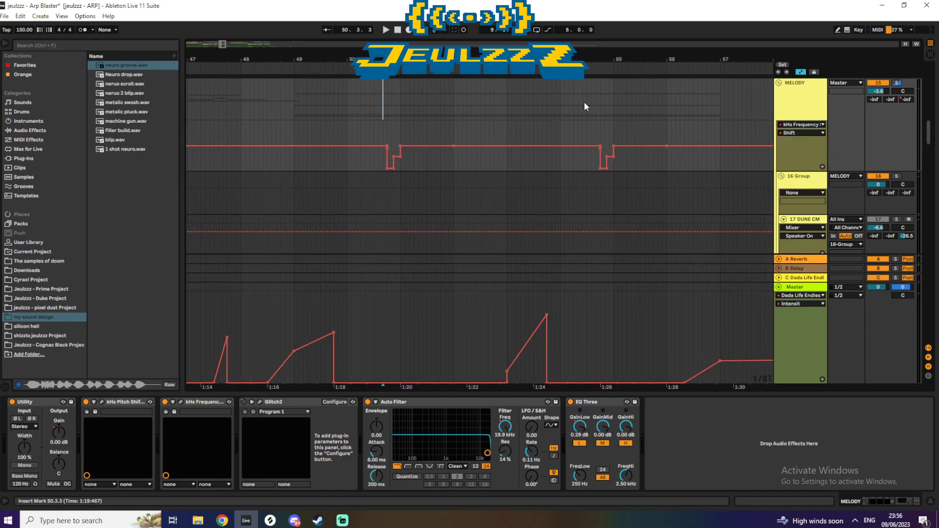
key(space)
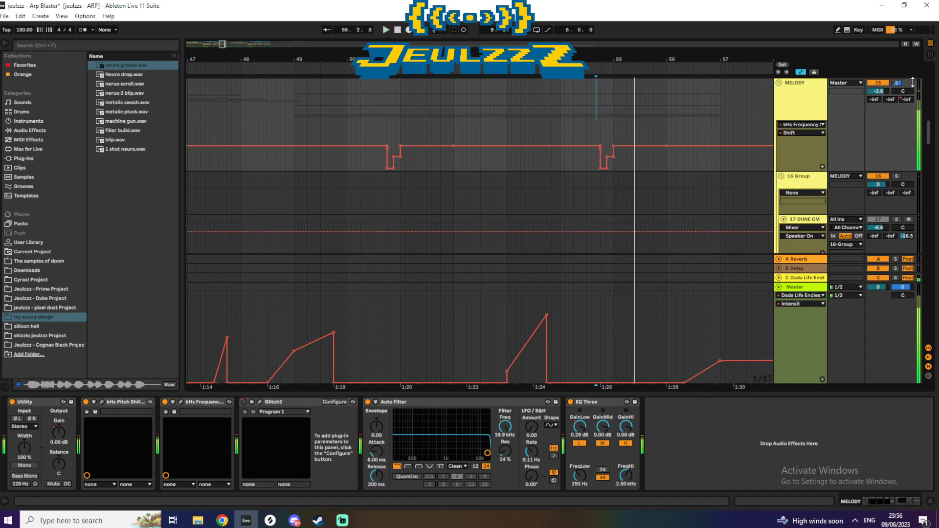
key(space)
key(space)
- Play the soloed MELODY group from 38.3.1 to hear its earlier Shift automation dips
drag(222, 43, 217, 35)
click(228, 68)
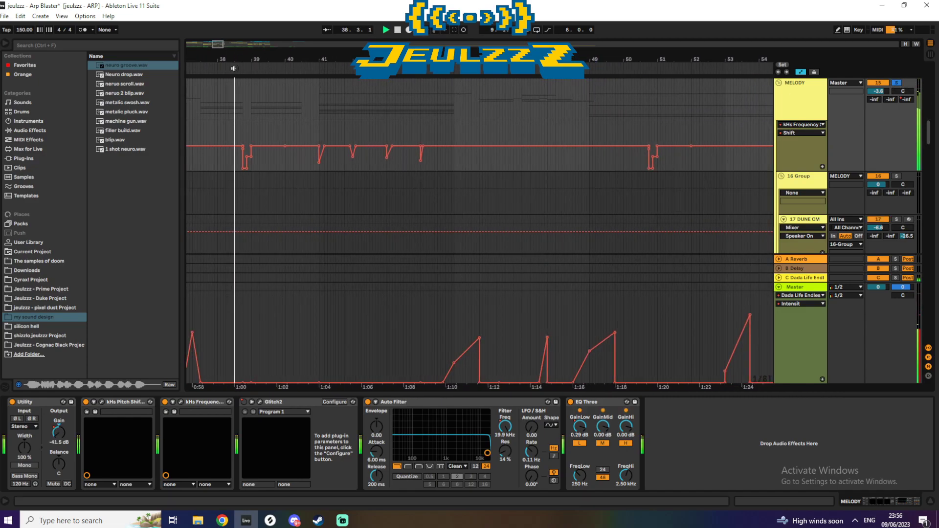
drag(218, 43, 220, 46)
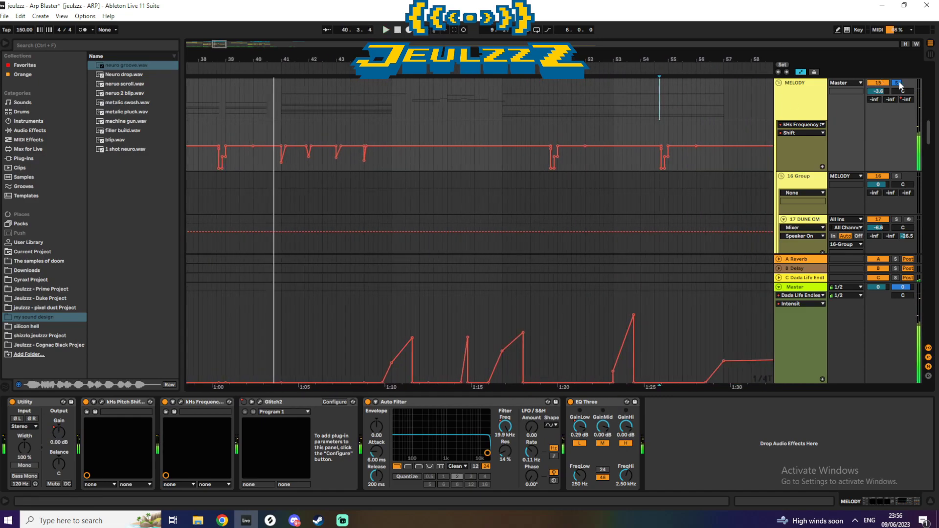
- Unfold the vocals group below the Serum tracks and bring its rocket skip vocal track into view
drag(928, 133, 926, 236)
drag(925, 257, 924, 274)
scroll(813, 135, up, 5)
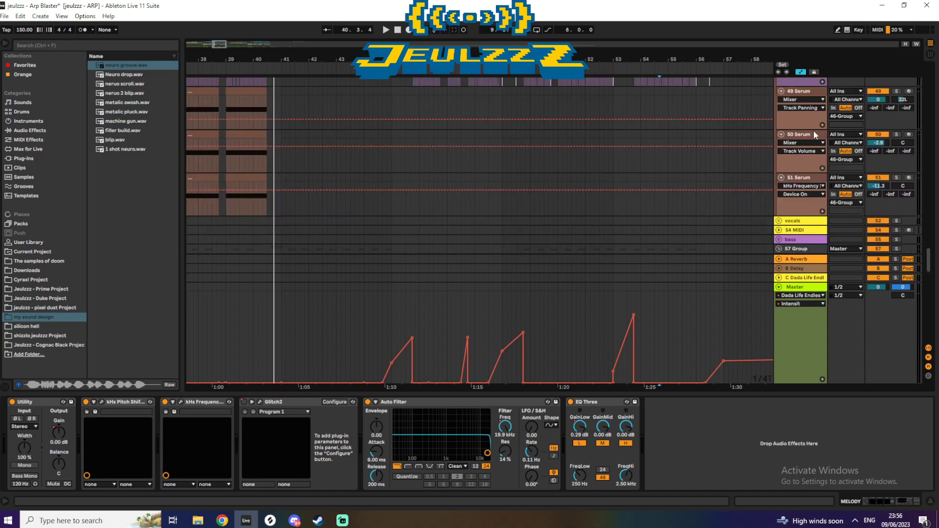
click(780, 222)
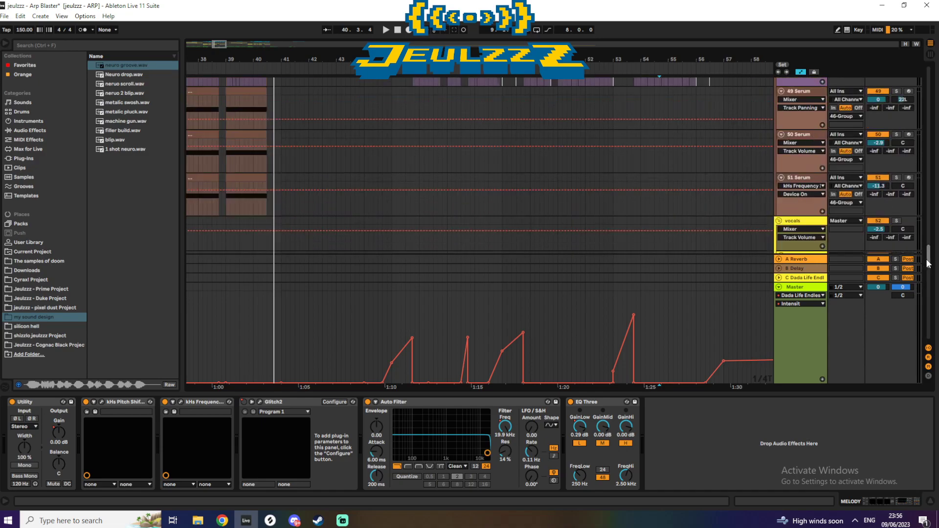
scroll(422, 91, down, 7)
scroll(740, 192, down, 5)
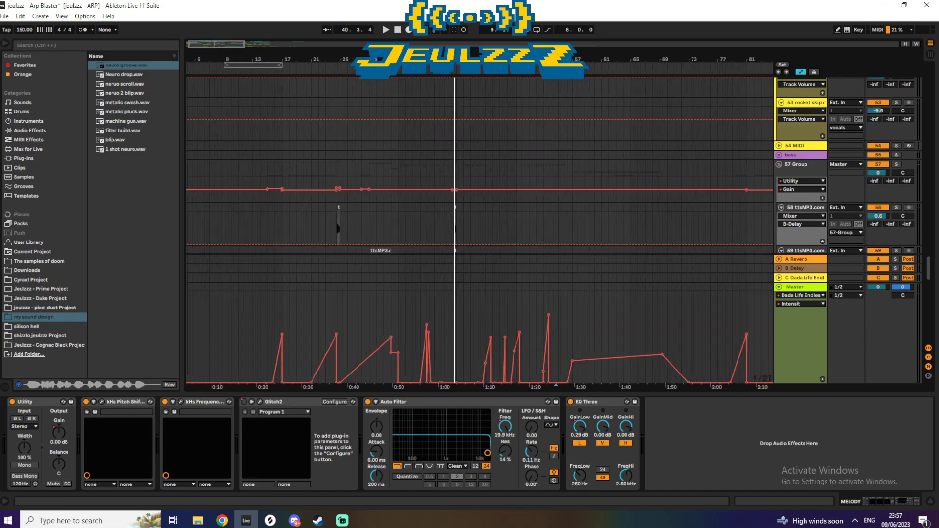
- Unfold and refold the bass group and 57 Group to inspect their tracks and automation
click(779, 166)
click(779, 158)
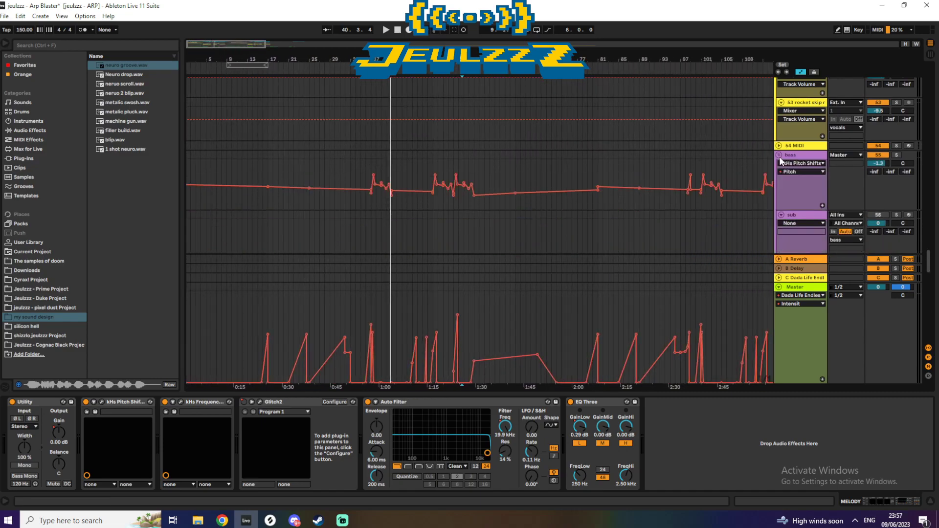
click(778, 155)
scroll(479, 220, down, 5)
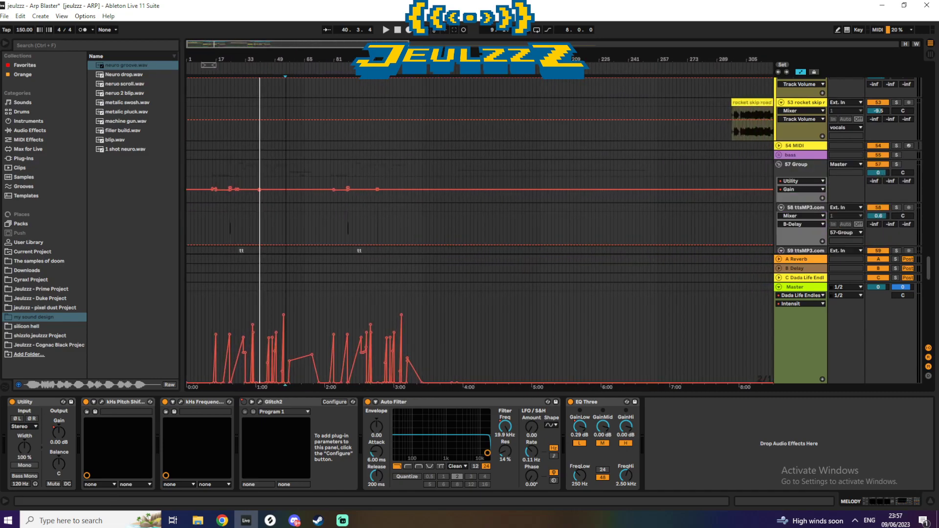
click(779, 155)
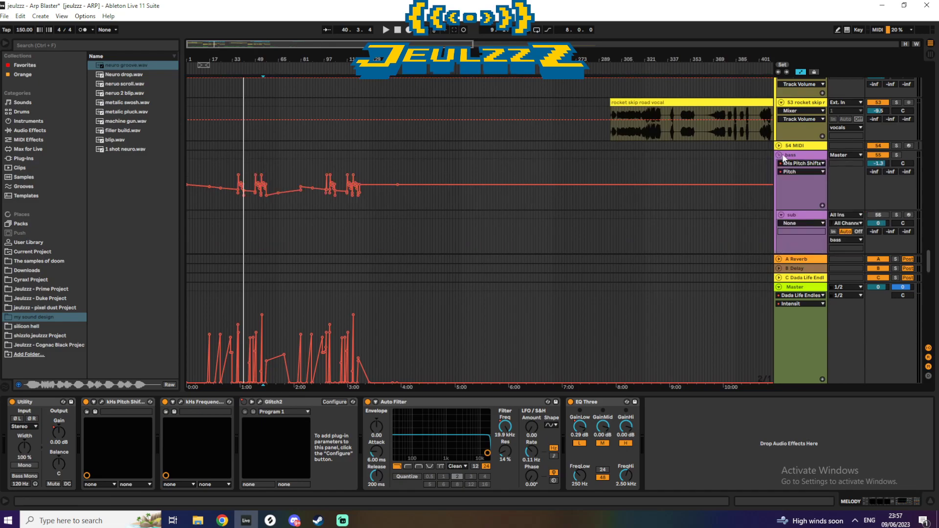
click(780, 155)
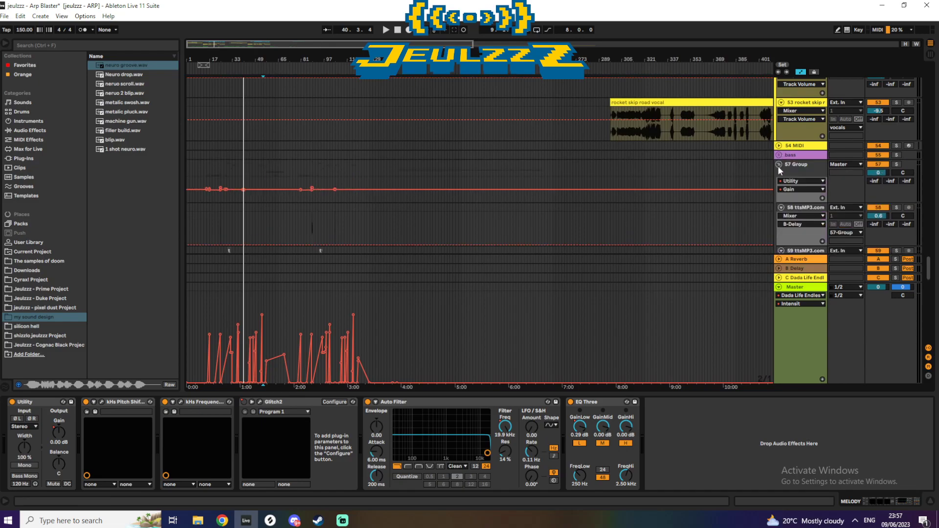
click(778, 164)
click(778, 165)
- Look over the fx riser and VFX atmosphere tracks, and return to the MELODY group's synth tracks before bar 61
drag(928, 268, 932, 325)
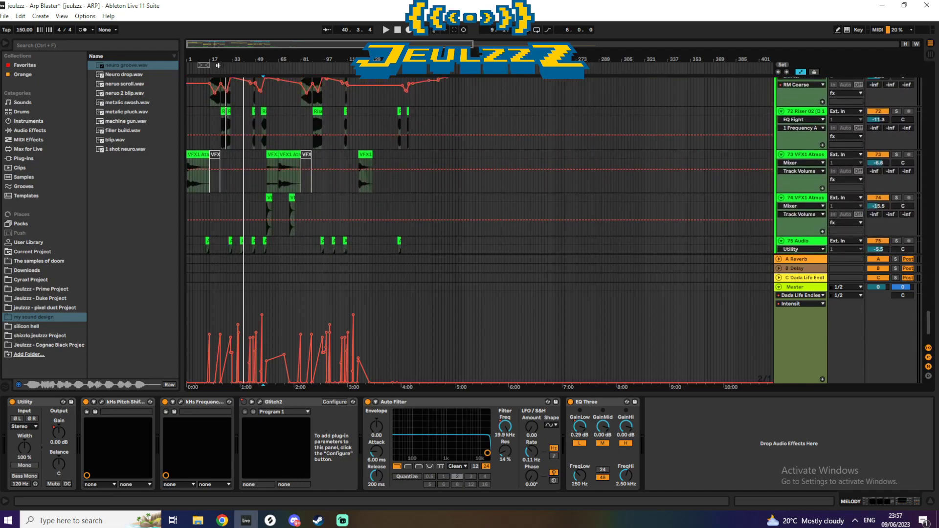
drag(420, 60, 430, 93)
drag(930, 330, 909, 204)
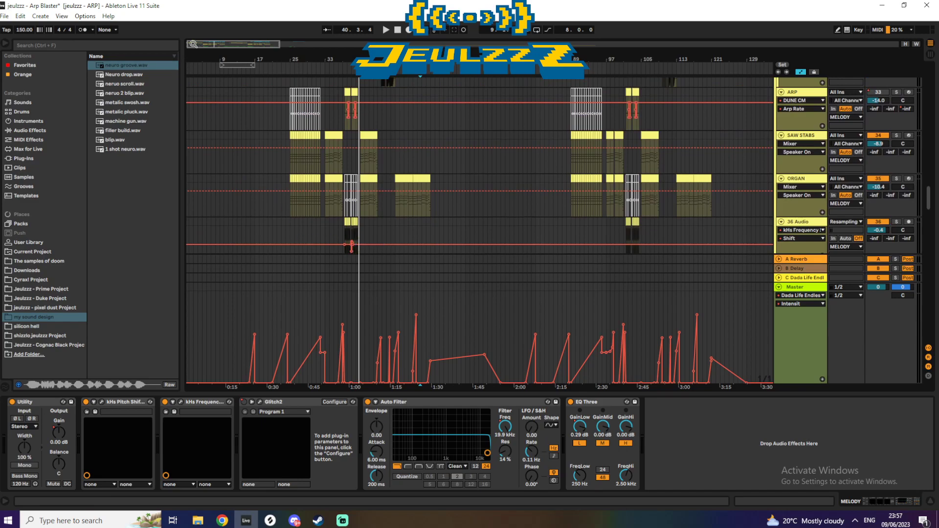
drag(194, 44, 194, 69)
drag(928, 203, 931, 220)
scroll(931, 220, down, 2)
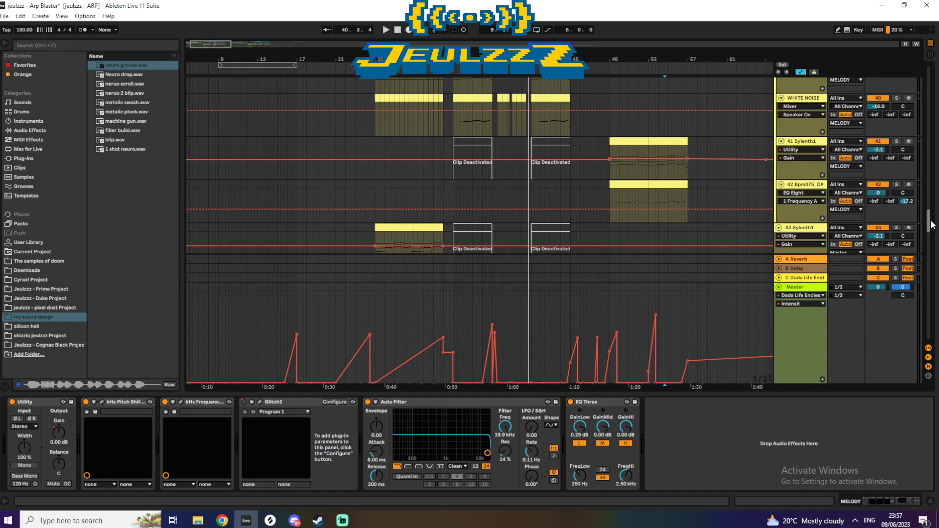